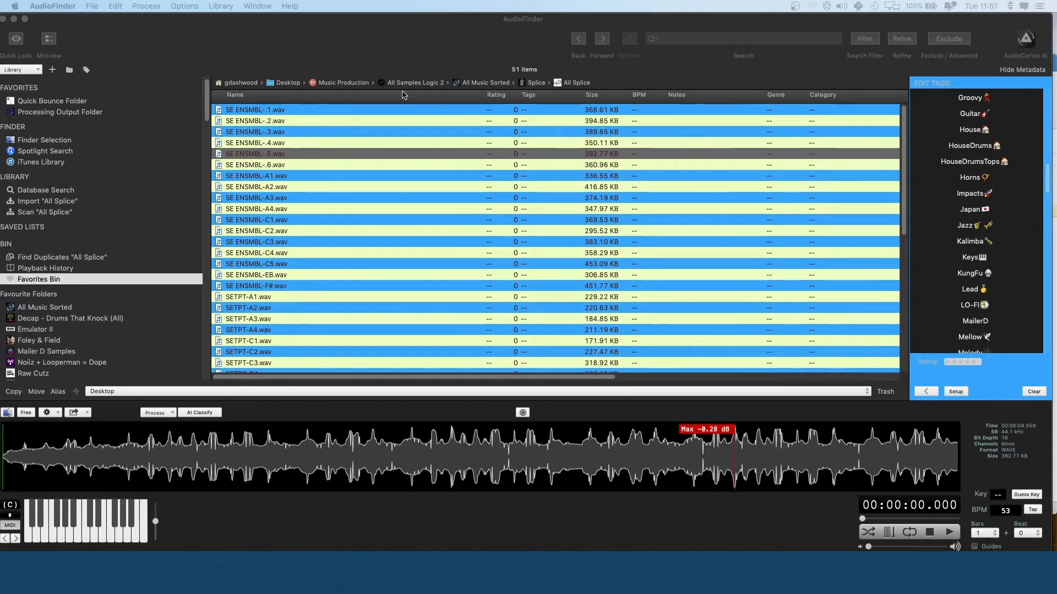
# Examine the full list of available tags, from Favourite through the genre and instrument tags to the Drums section.
pyautogui.scroll(15, 987, 149)
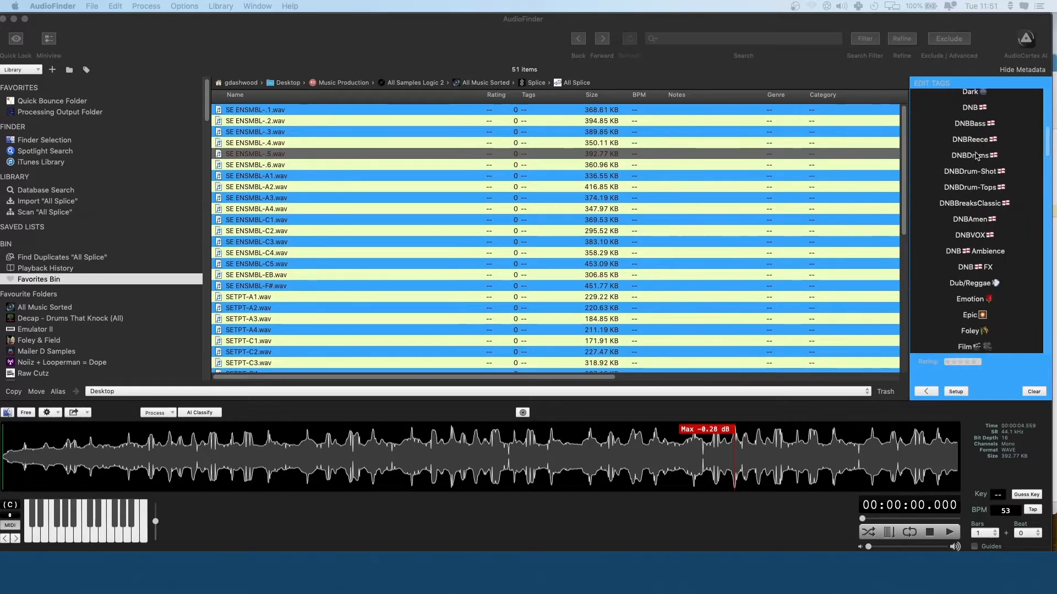
pyautogui.moveTo(1047, 107); pyautogui.dragTo(1037, 298)
pyautogui.scroll(5, 991, 287)
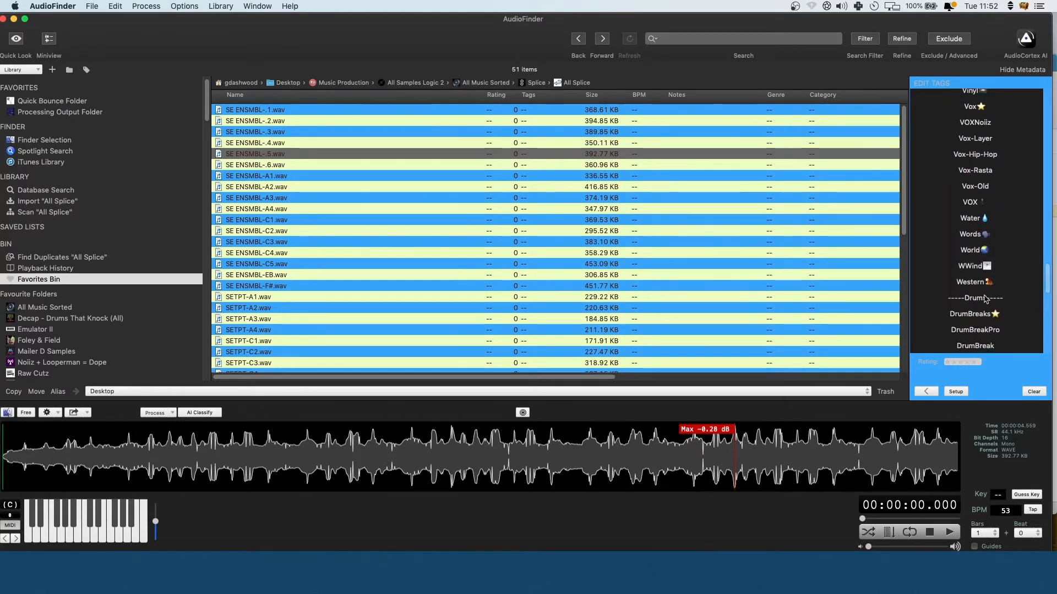
pyautogui.scroll(20, 985, 299)
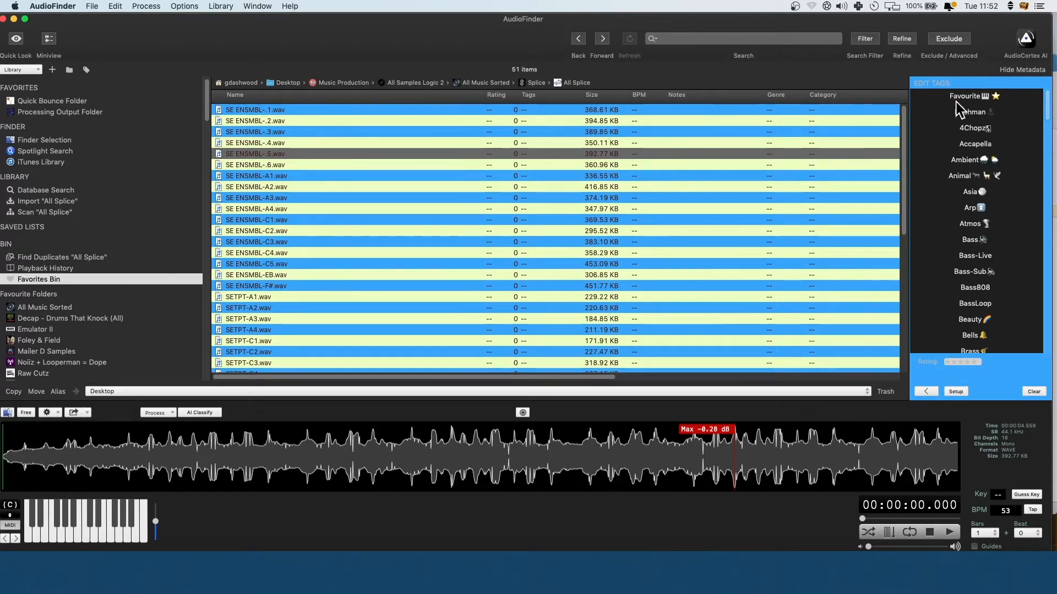
pyautogui.moveTo(1047, 108); pyautogui.dragTo(1030, 243)
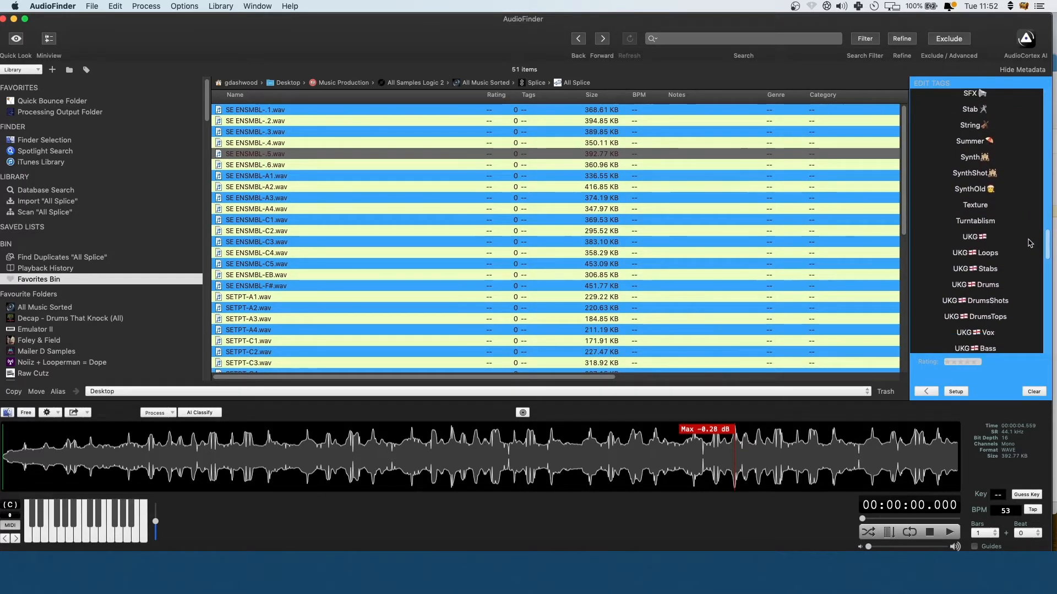
pyautogui.scroll(-10, 995, 194)
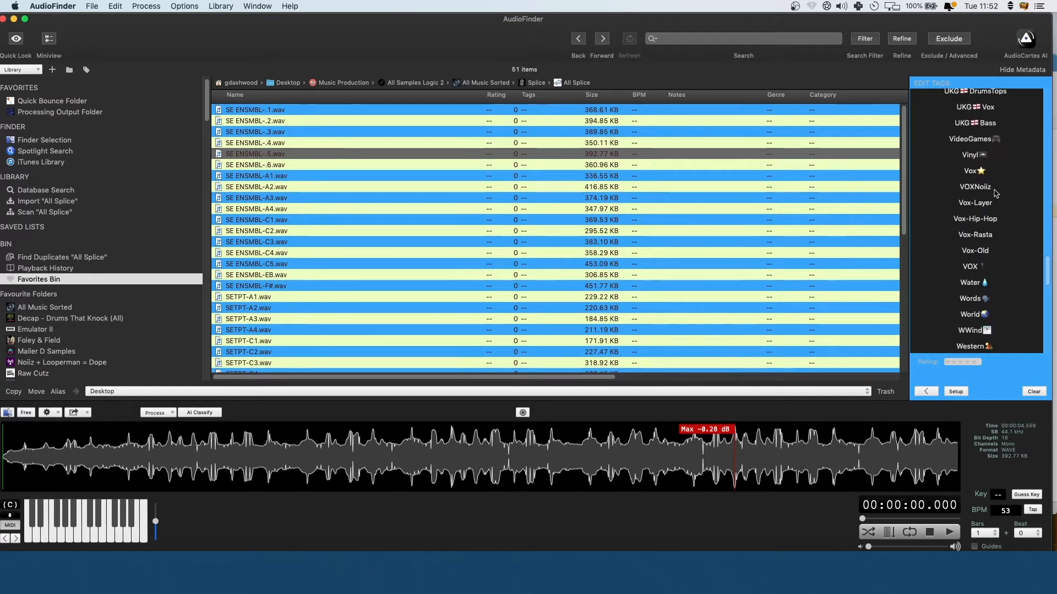
pyautogui.scroll(-3, 995, 193)
pyautogui.scroll(-12, 985, 287)
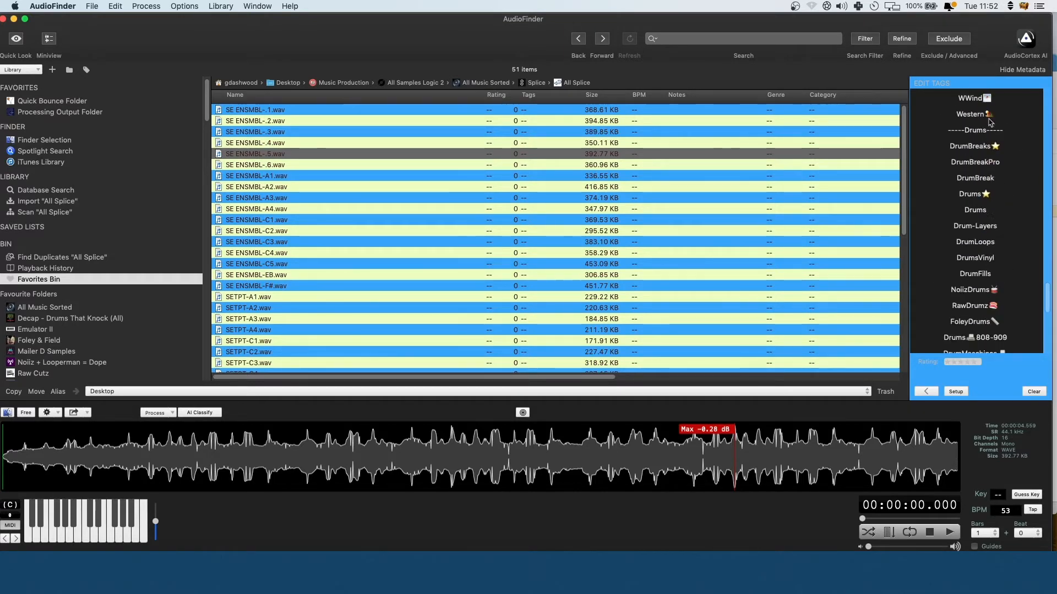
pyautogui.scroll(-10, 979, 143)
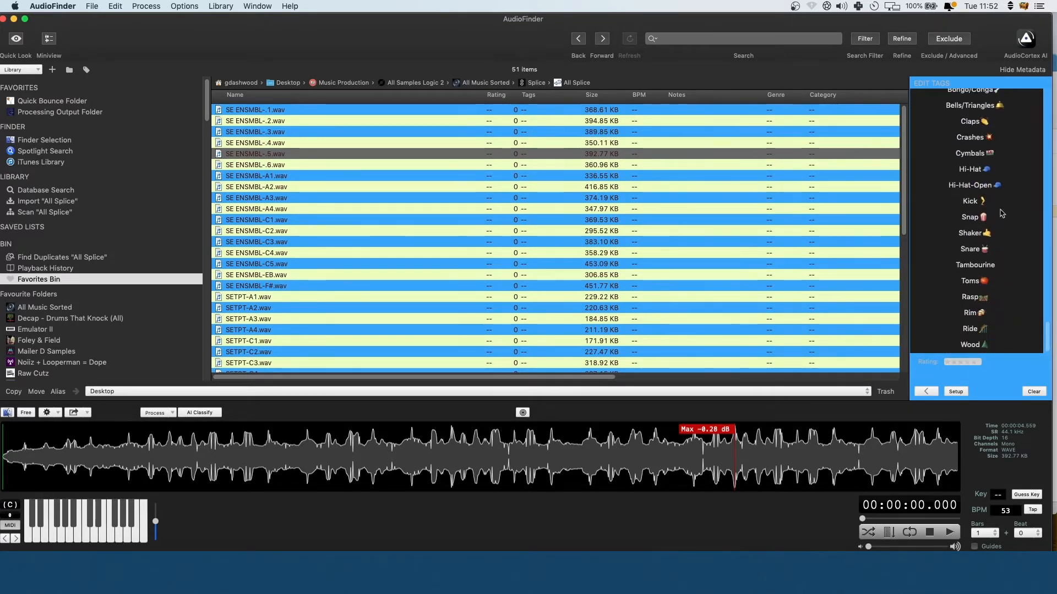
pyautogui.moveTo(1047, 337); pyautogui.dragTo(1048, 69)
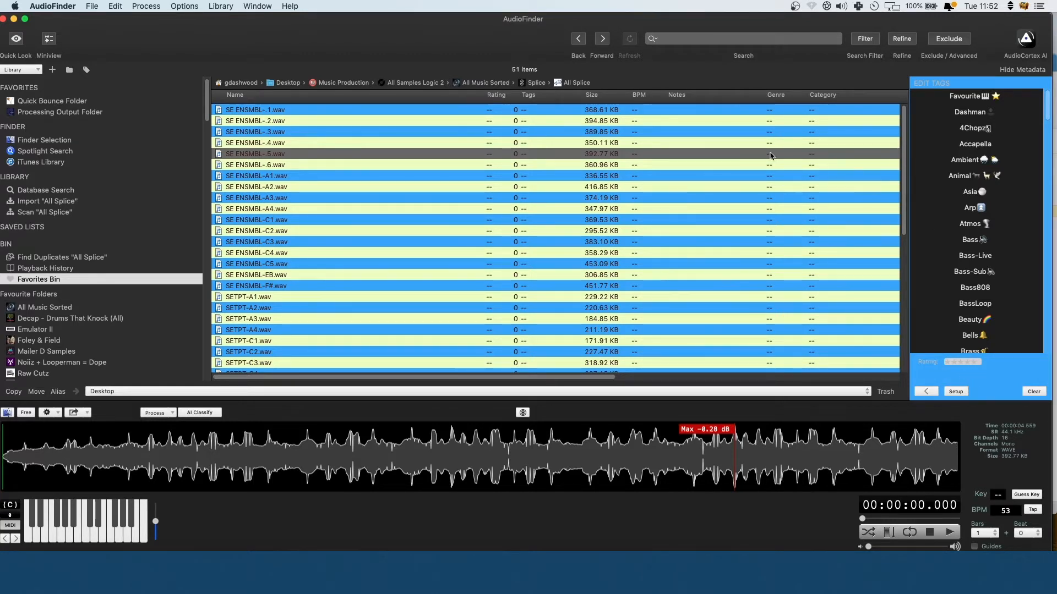
# Add a new tag named Tutorial_Tag with a graduation cap emoji to the tag setup list.
pyautogui.click(927, 392)
pyautogui.click(956, 391)
pyautogui.click(950, 391)
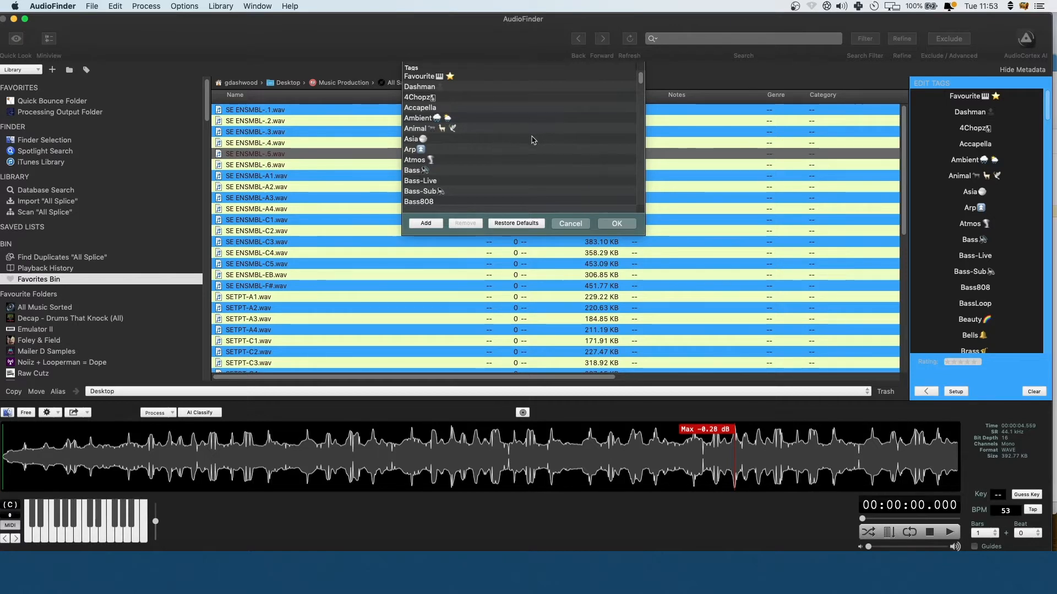
pyautogui.click(425, 223)
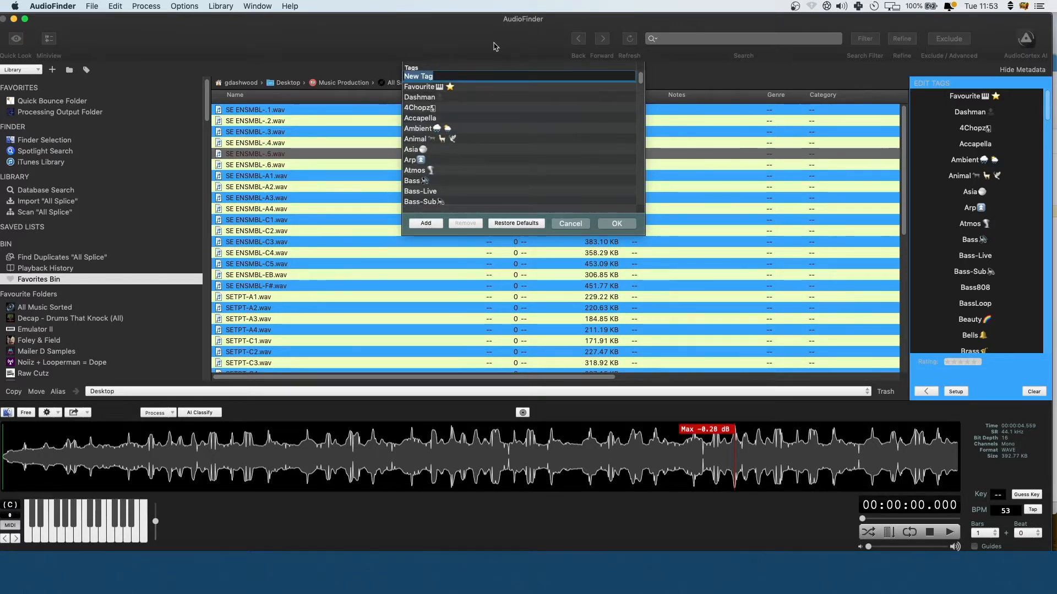
pyautogui.write('Tu')
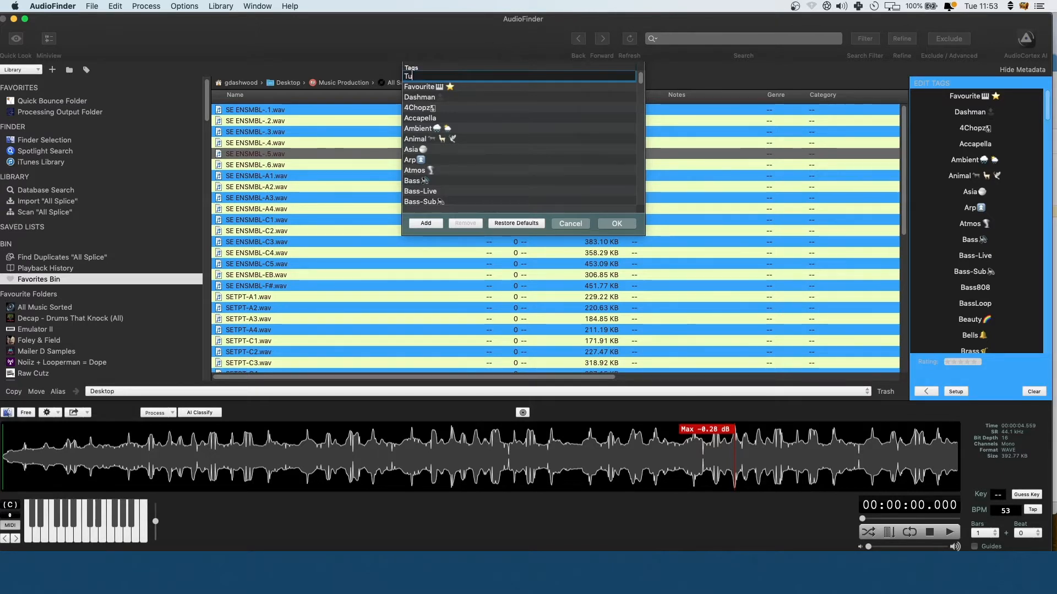
pyautogui.write('torialTA')
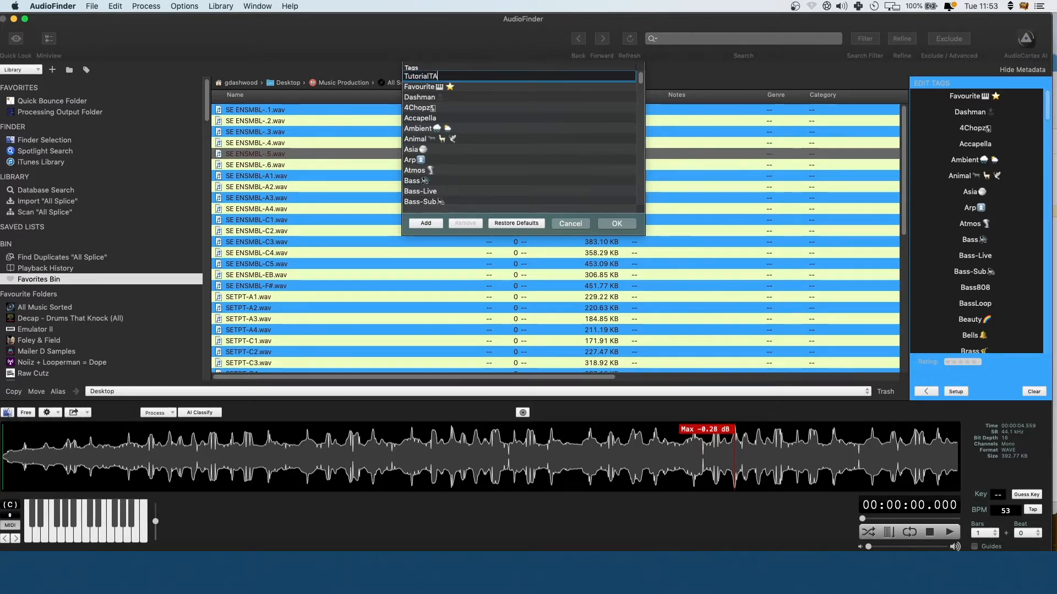
pyautogui.write('G')
pyautogui.press('BackSpace')
pyautogui.write('ag')
pyautogui.press('Left')
pyautogui.press('Left')
pyautogui.press('Left')
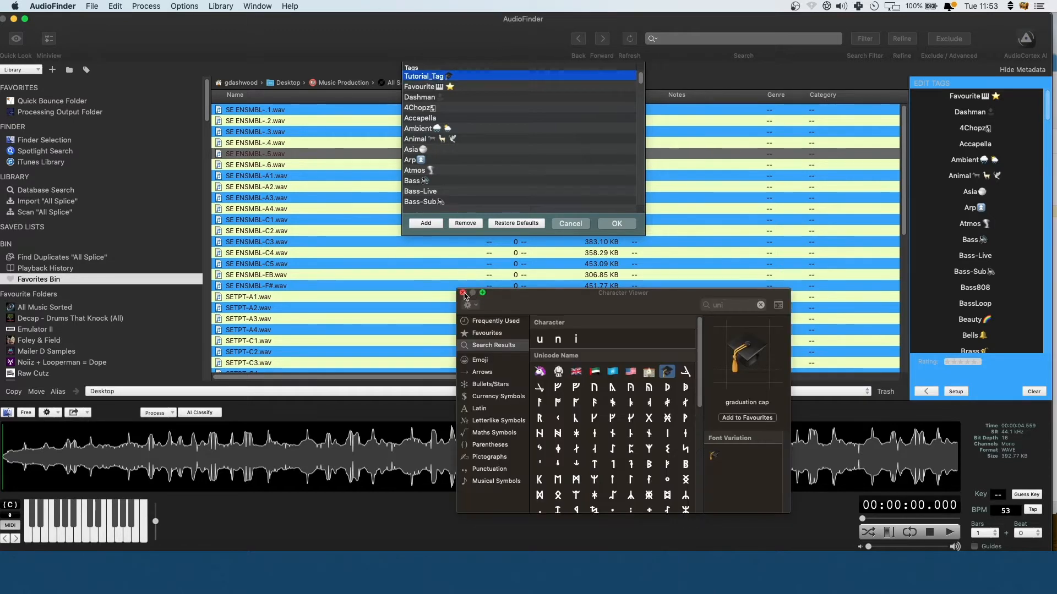
pyautogui.click(465, 300)
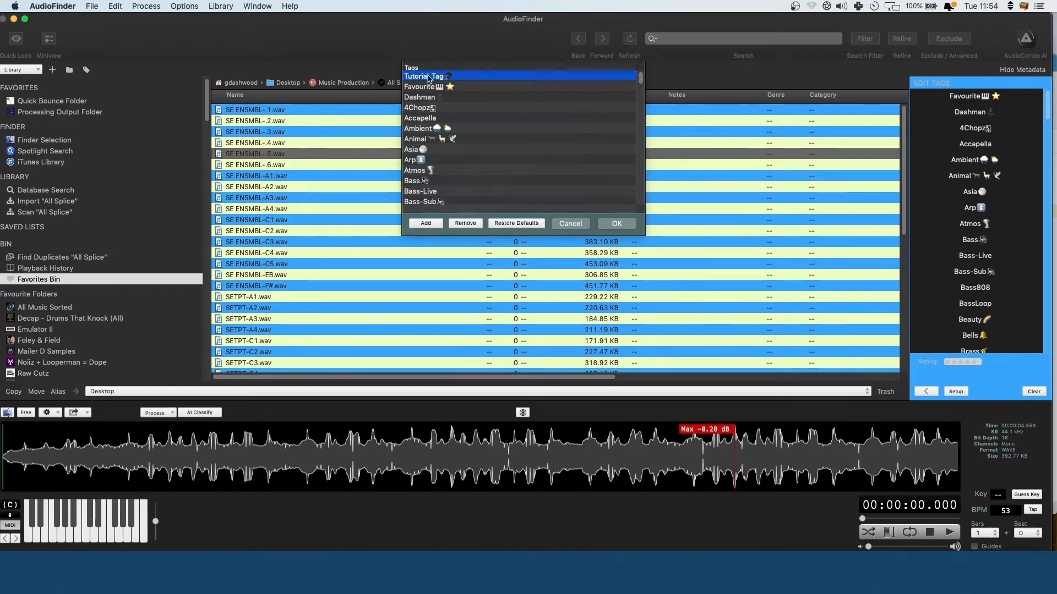
# Examine the order of the tags in the setup list, including the Drums divider and the tags around it.
pyautogui.moveTo(428, 79)
pyautogui.mouseDown()
pyautogui.moveTo(419, 114)
pyautogui.moveTo(443, 150)
pyautogui.moveTo(433, 81)
pyautogui.moveTo(429, 142)
pyautogui.moveTo(447, 153)
pyautogui.moveTo(449, 88)
pyautogui.moveTo(461, 132)
pyautogui.moveTo(448, 148)
pyautogui.moveTo(447, 106)
pyautogui.moveTo(461, 169)
pyautogui.moveTo(443, 77)
pyautogui.mouseUp()
pyautogui.scroll(-10, 454, 110)
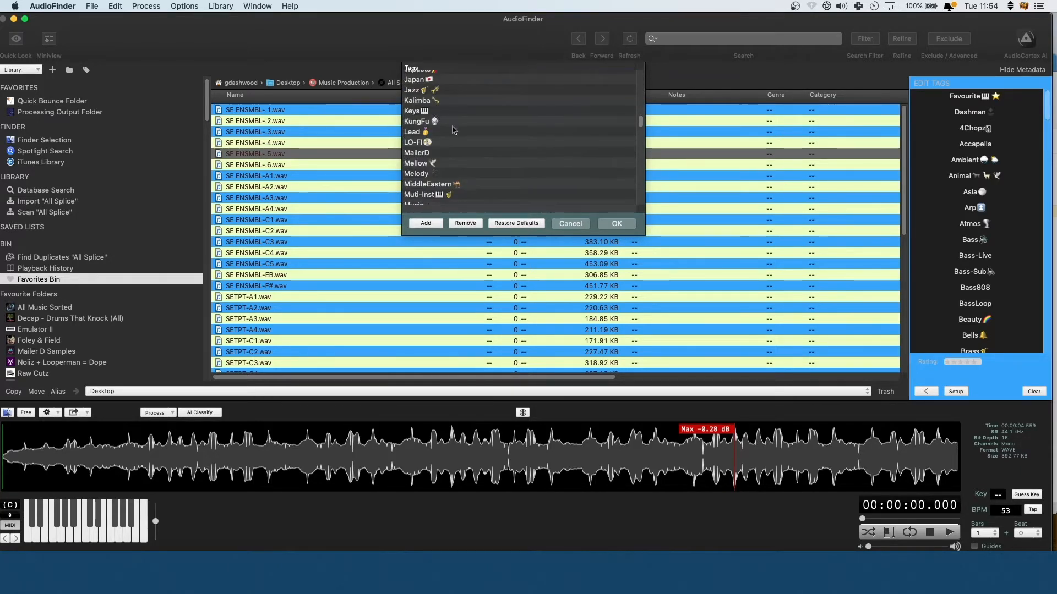
pyautogui.scroll(-15, 454, 130)
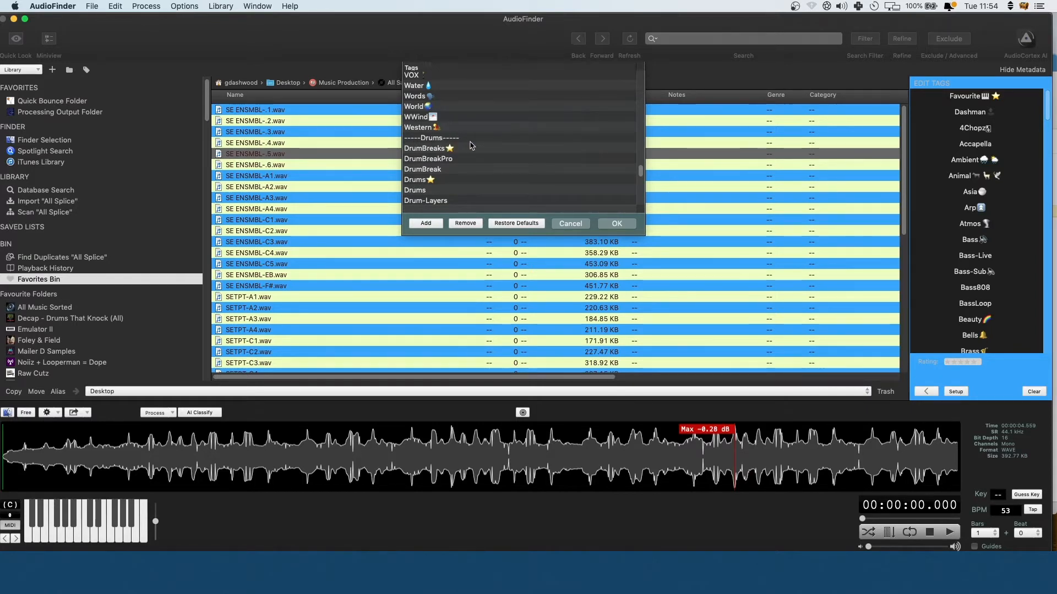
pyautogui.scroll(-2, 440, 130)
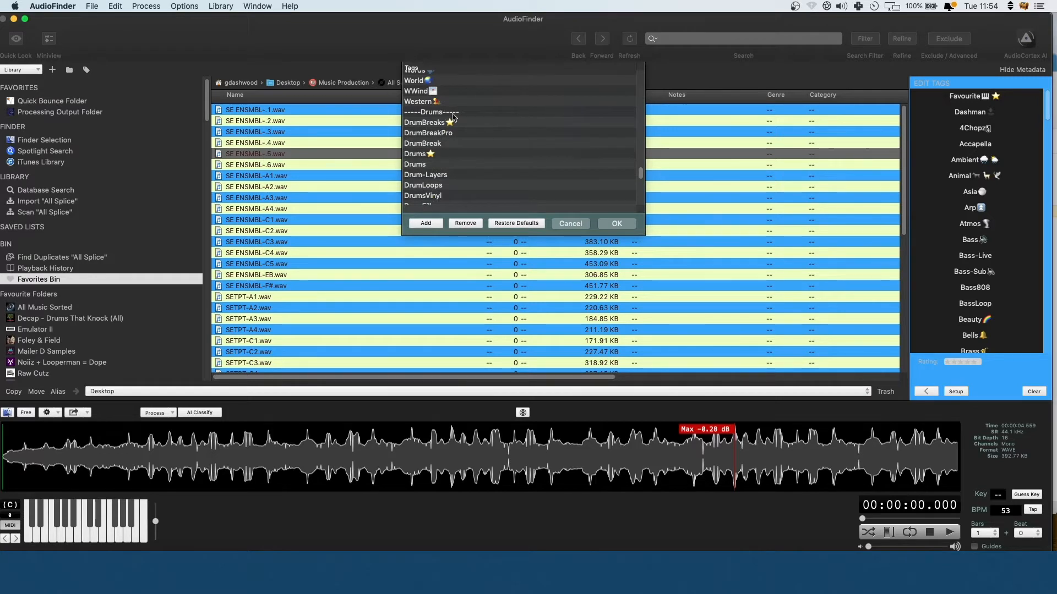
pyautogui.scroll(-5, 443, 120)
pyautogui.scroll(10, 447, 117)
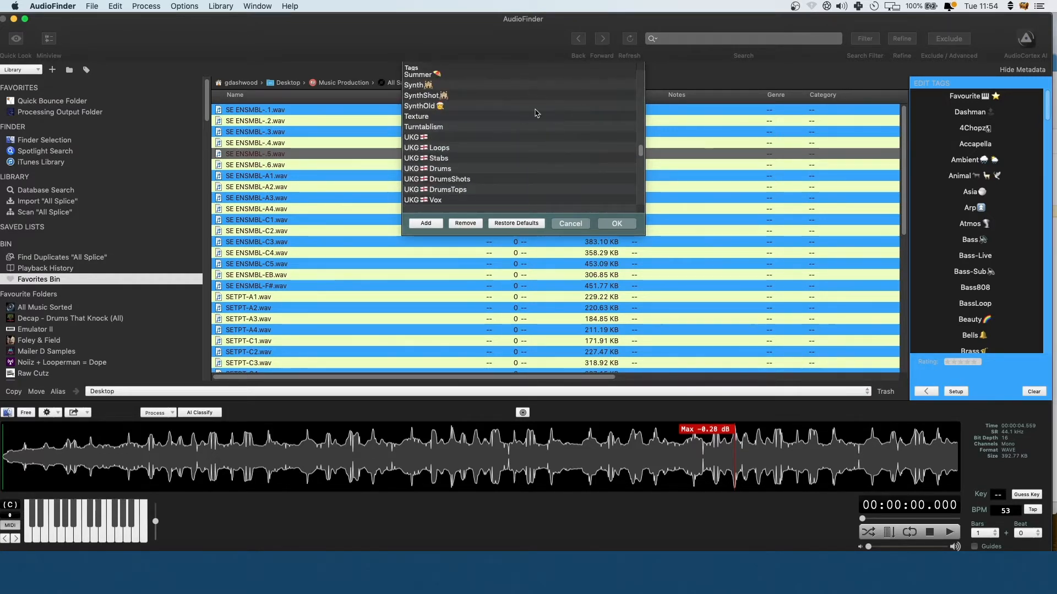
pyautogui.moveTo(641, 155); pyautogui.dragTo(600, 64)
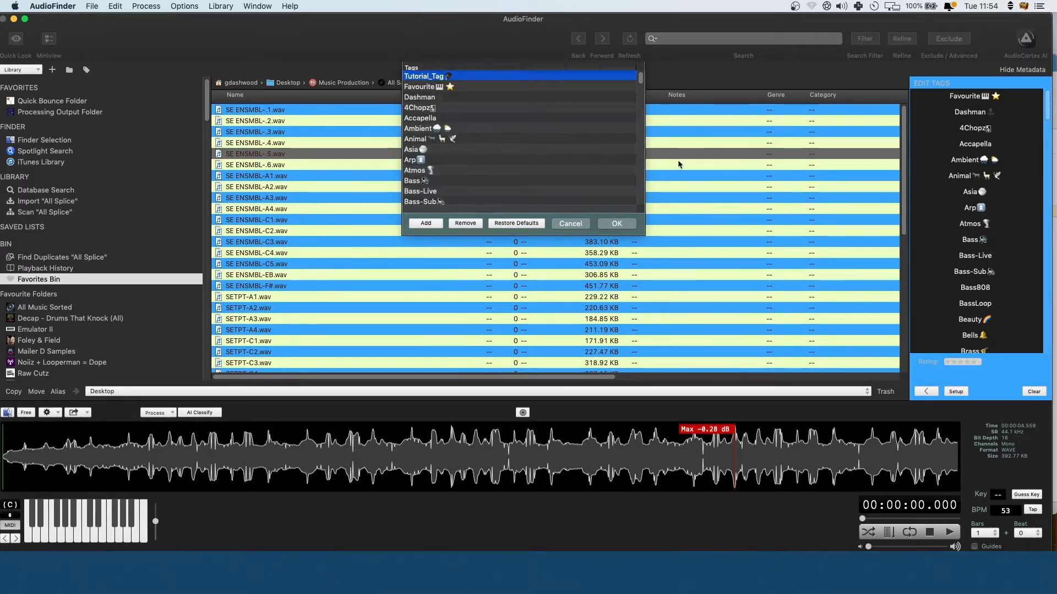
pyautogui.scroll(-20, 559, 141)
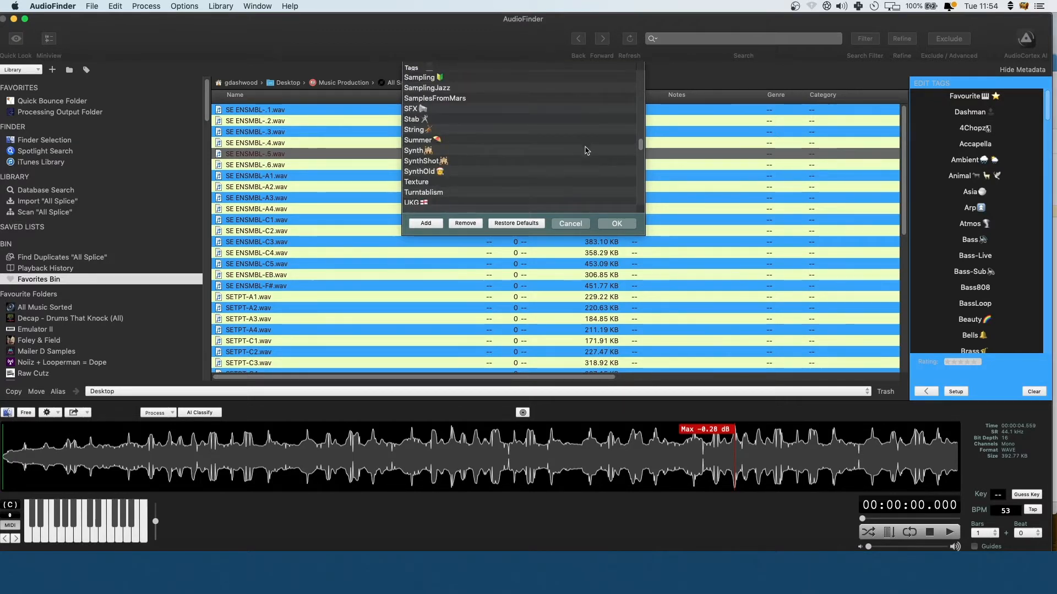
pyautogui.scroll(20, 587, 150)
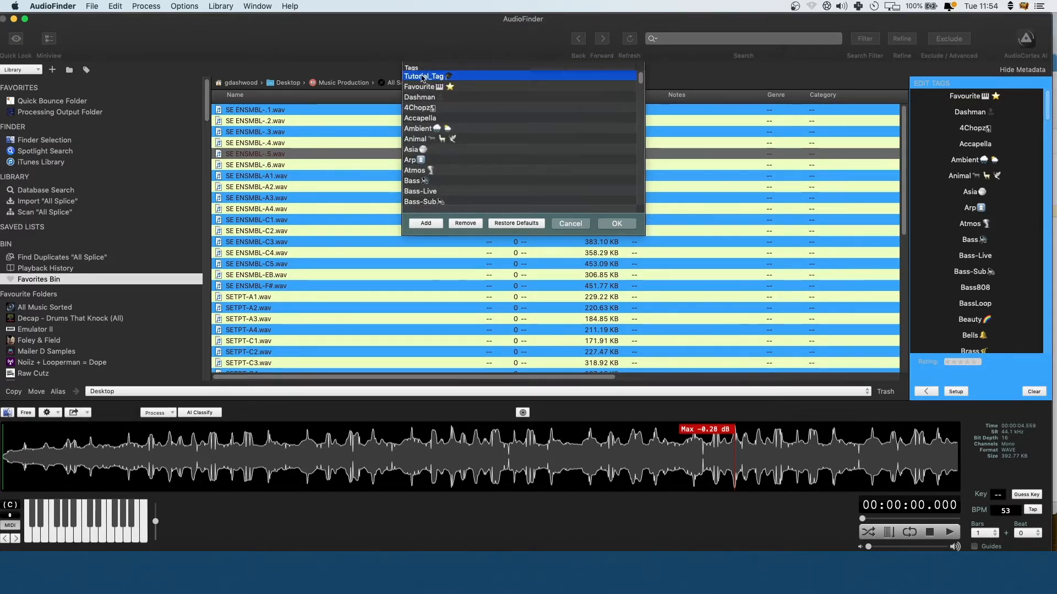
# Save the tag list and apply Tutorial_Tag to the file SE ENSMBL-.1.wav.
pyautogui.click(616, 224)
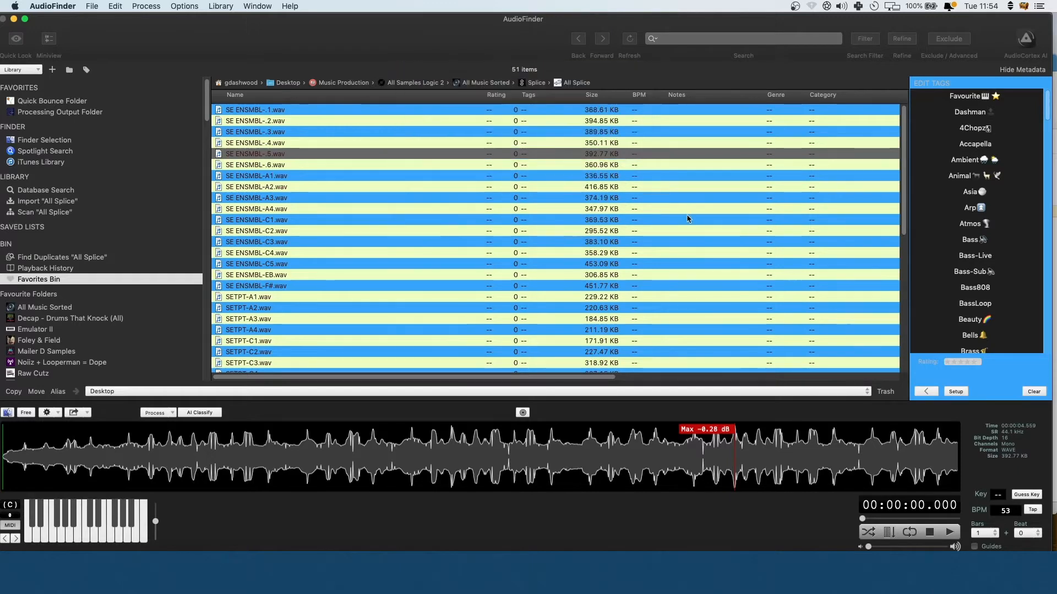
pyautogui.click(970, 97)
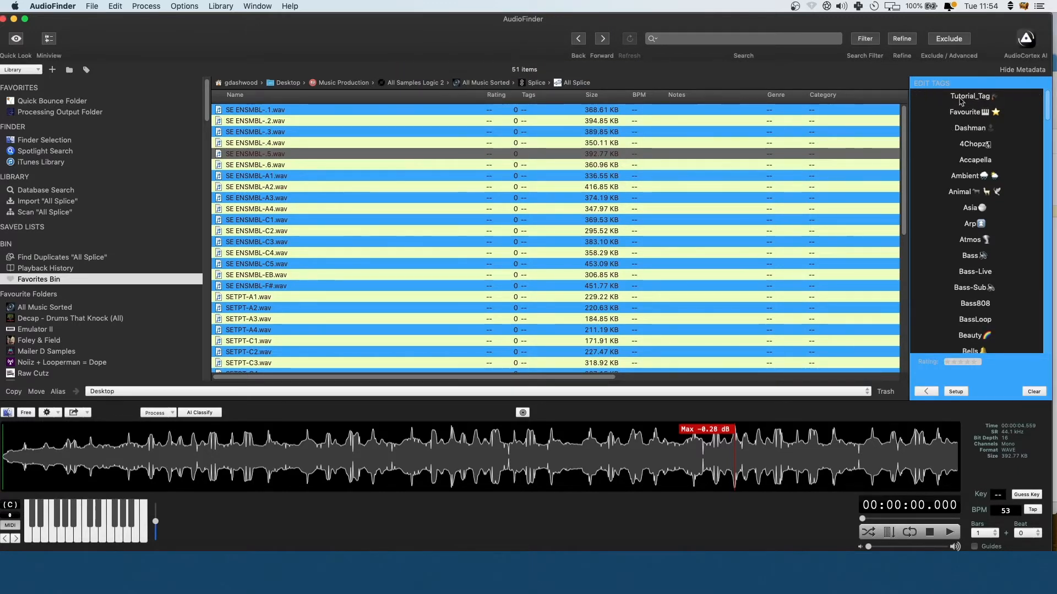
pyautogui.click(345, 110)
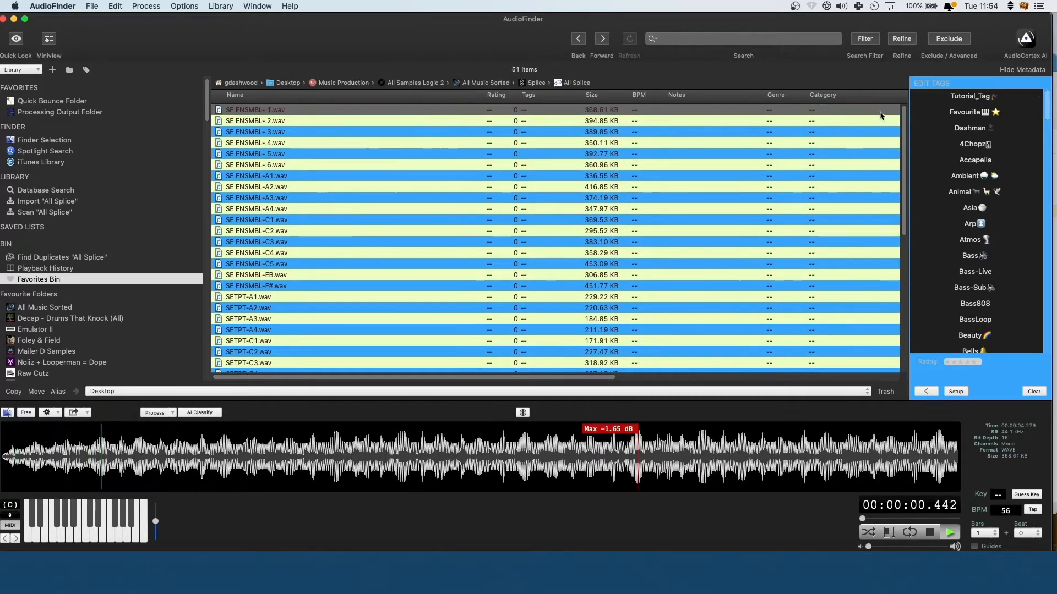
# Apply Tutorial_Tag to all files from SE ENSMBL-.2.wav through SE ENSMBL-A4.wav at once.
pyautogui.press('Down')
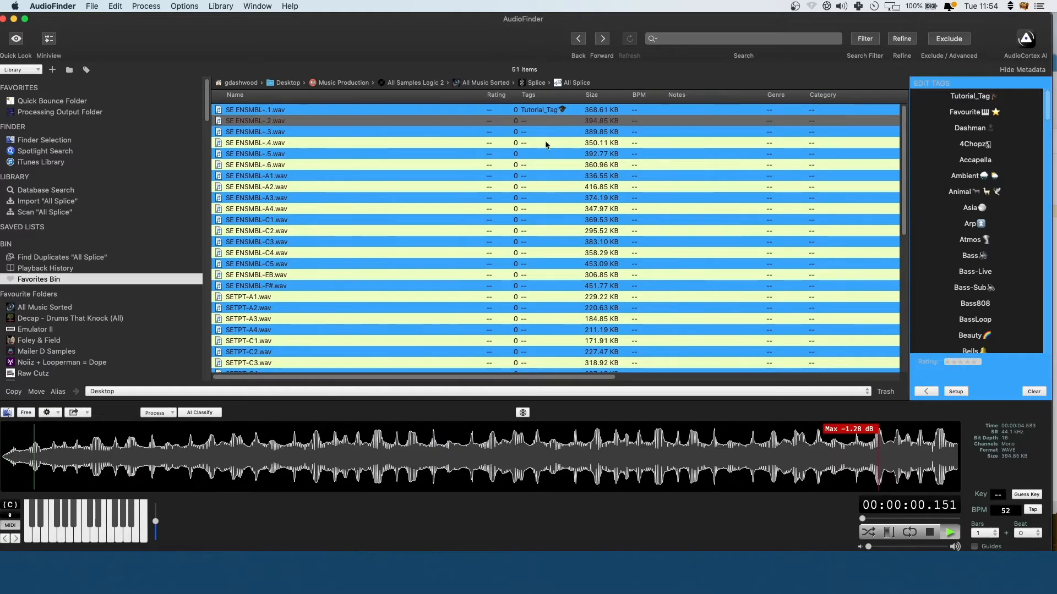
pyautogui.keyDown('shift'); pyautogui.click(322, 214); pyautogui.keyUp('shift')
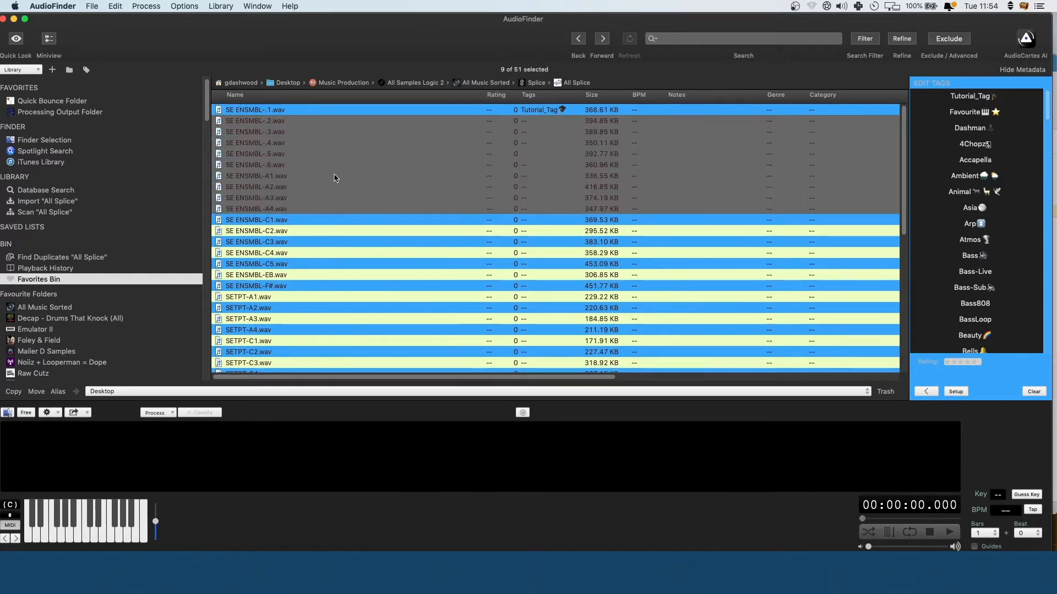
pyautogui.click(985, 99)
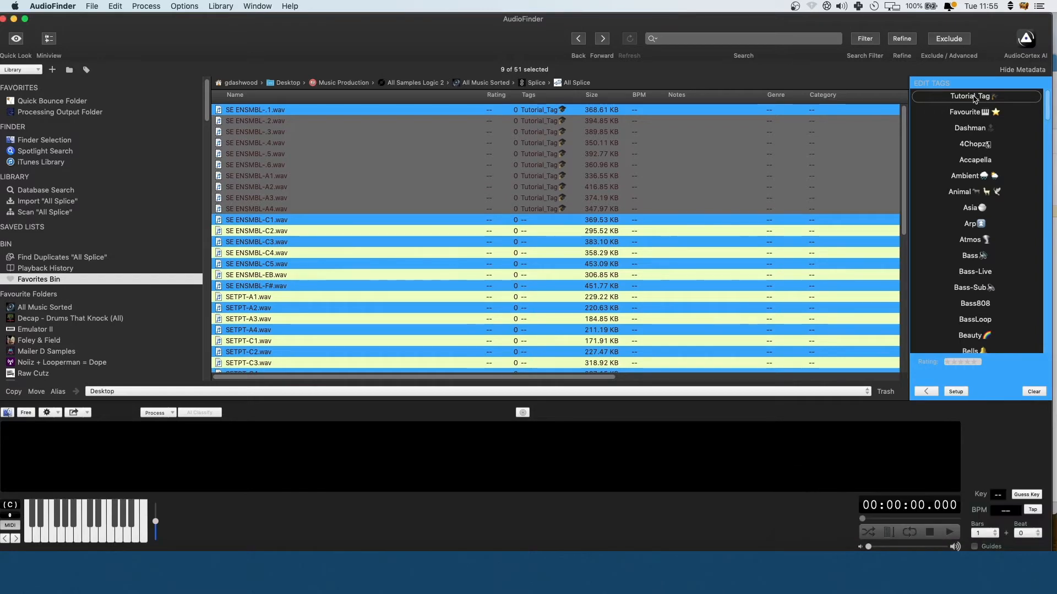
# Check the metadata of SE ENSMBL-A4.wav and add the Favourite tag to it as a second tag.
pyautogui.click(927, 392)
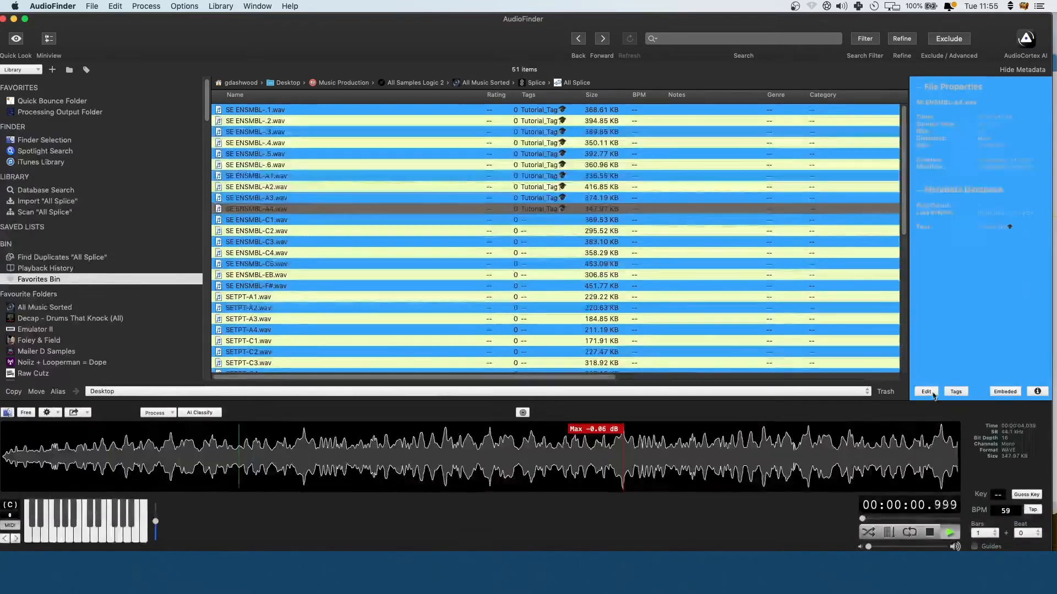
pyautogui.click(956, 392)
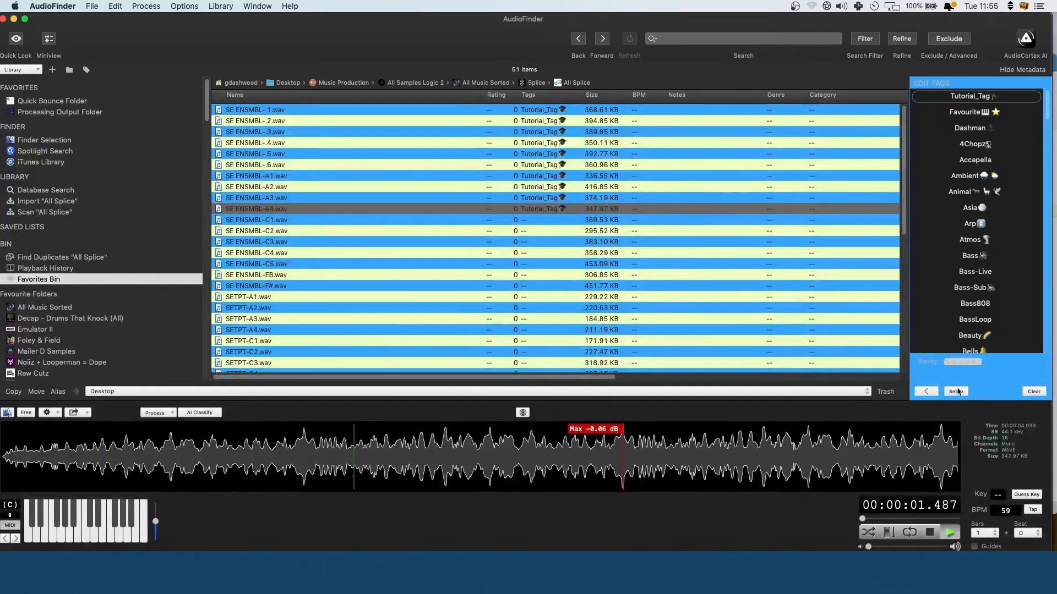
pyautogui.click(969, 112)
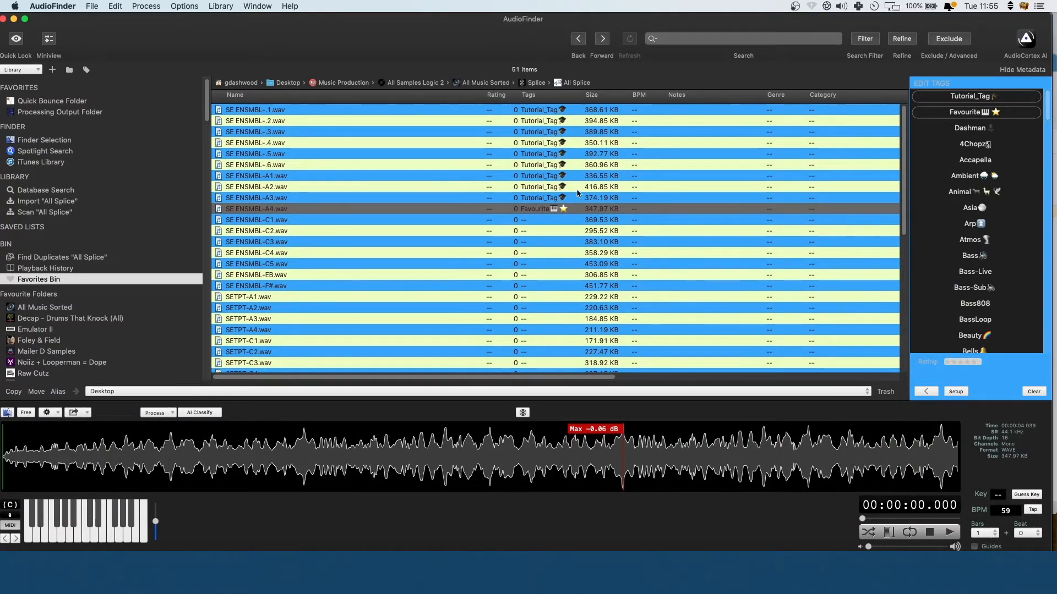
# Apply Tutorial_Tag and Favourite to the files SE ENSMBL-C1.wav through SETPT-A1.wav and remove the tags again.
pyautogui.click(554, 222)
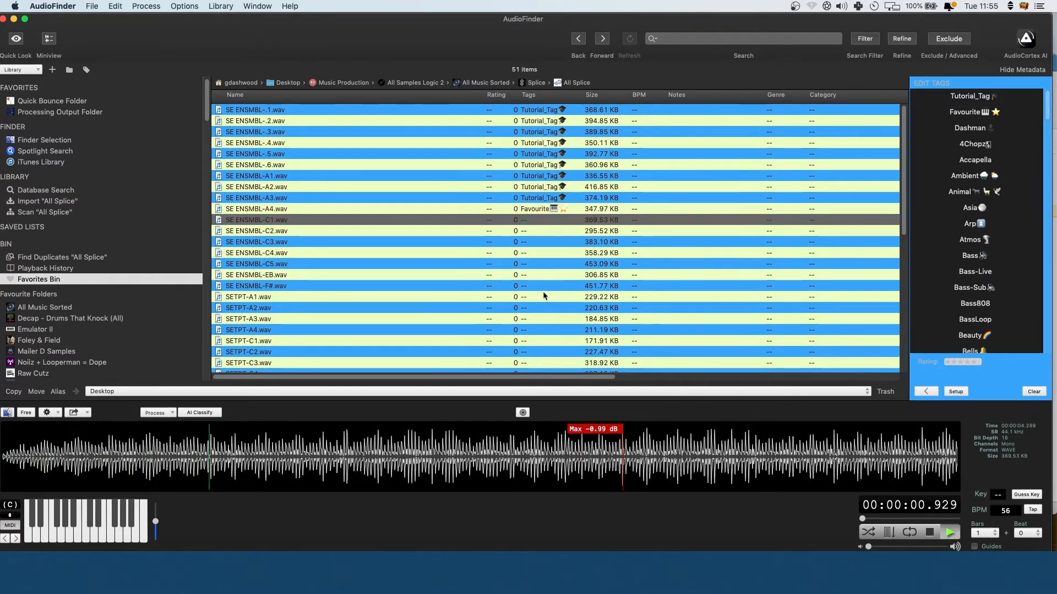
pyautogui.keyDown('shift'); pyautogui.click(544, 296); pyautogui.keyUp('shift')
pyautogui.click(970, 97)
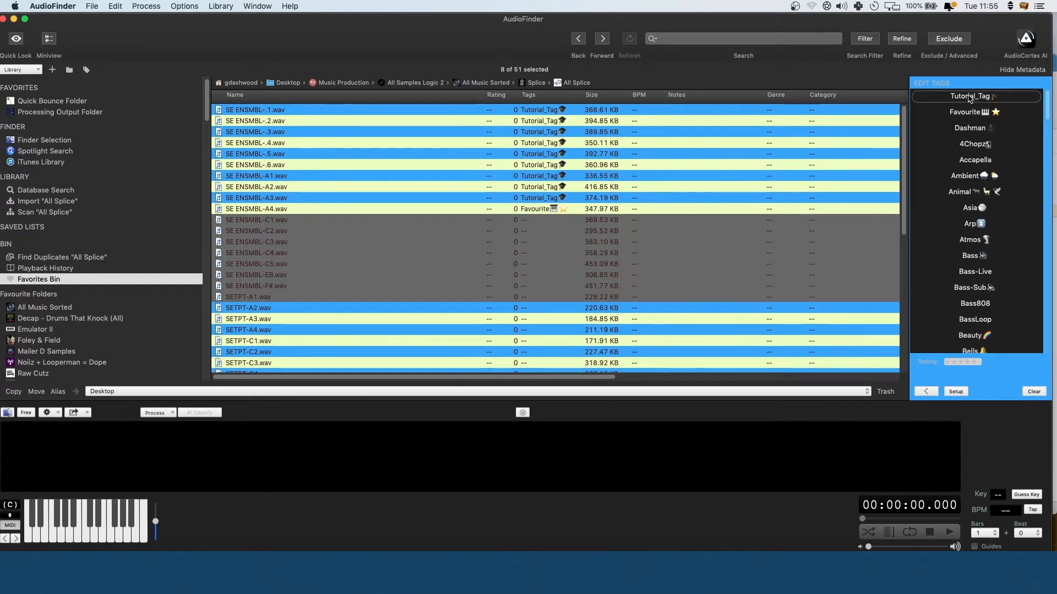
pyautogui.click(972, 112)
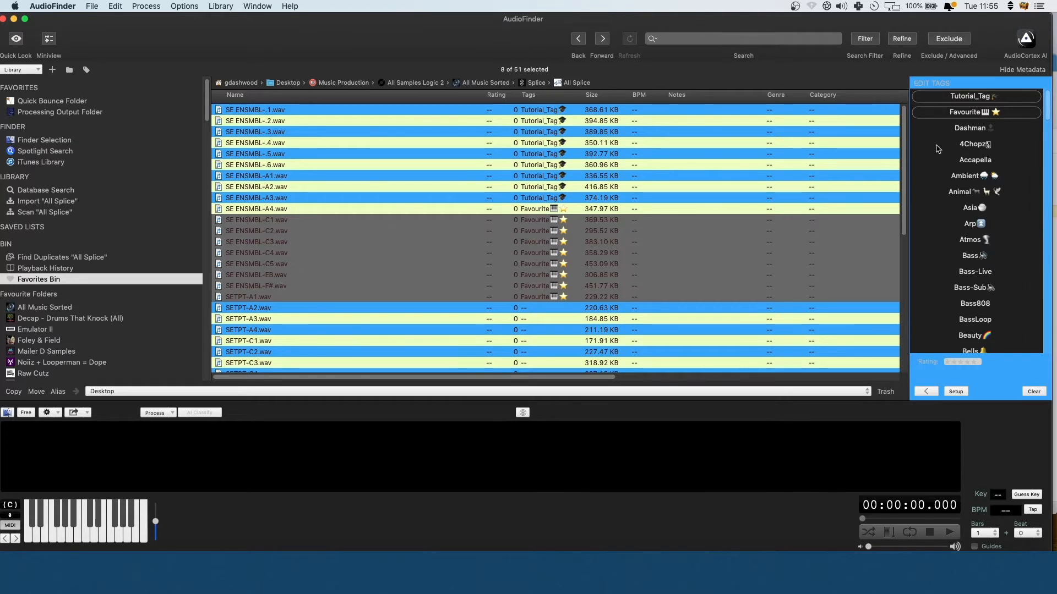
pyautogui.click(977, 100)
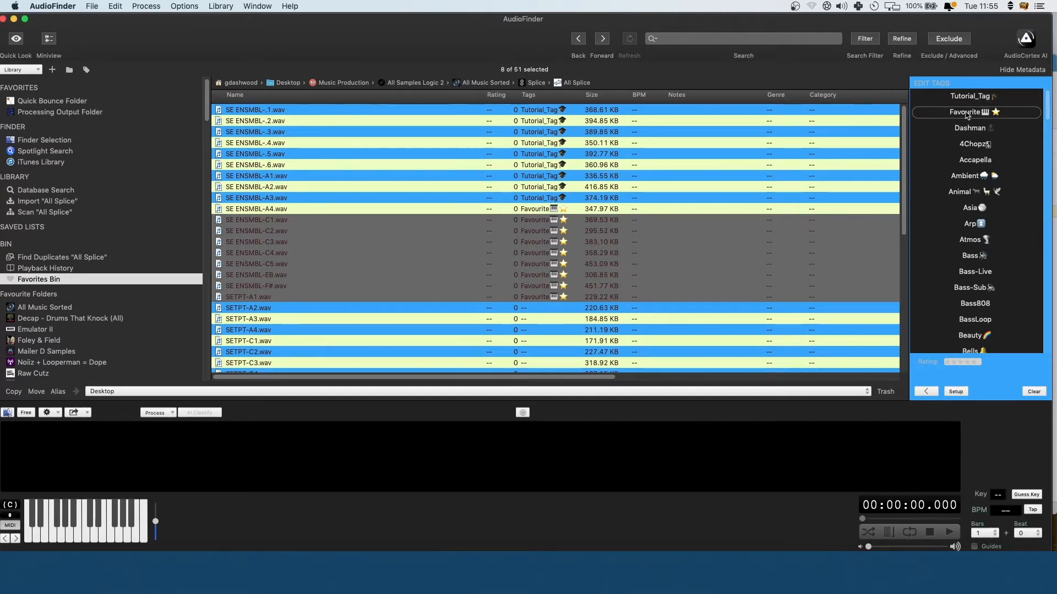
# View the file properties of SE ENSMBL-A4.wav to check its assigned tags.
pyautogui.click(531, 211)
pyautogui.click(930, 392)
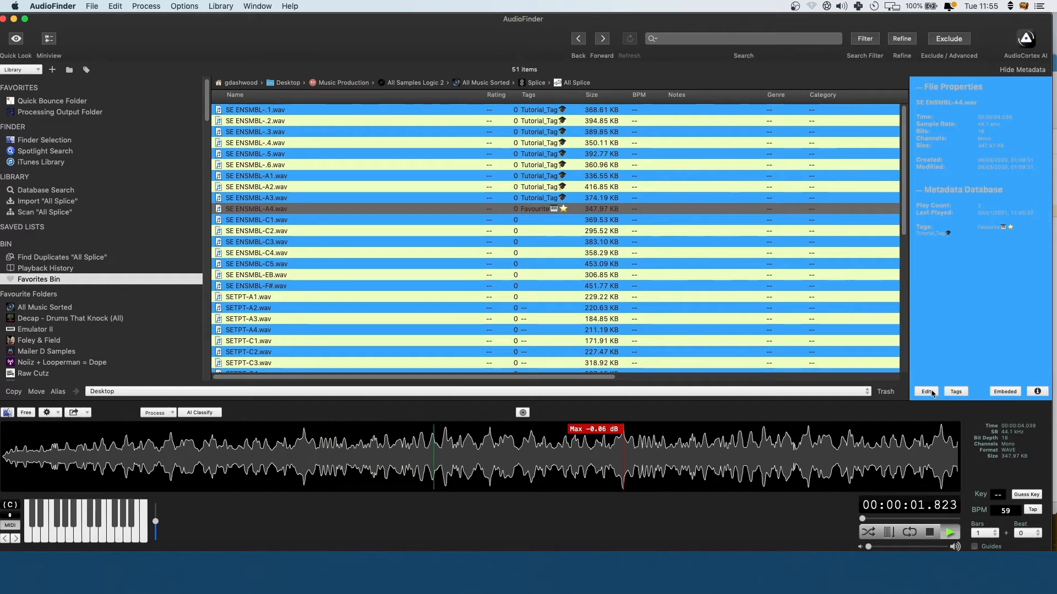
# Open the metadata of SE ENSMBL-A4.wav for editing and copy the complete contents of its Tags field.
pyautogui.click(930, 392)
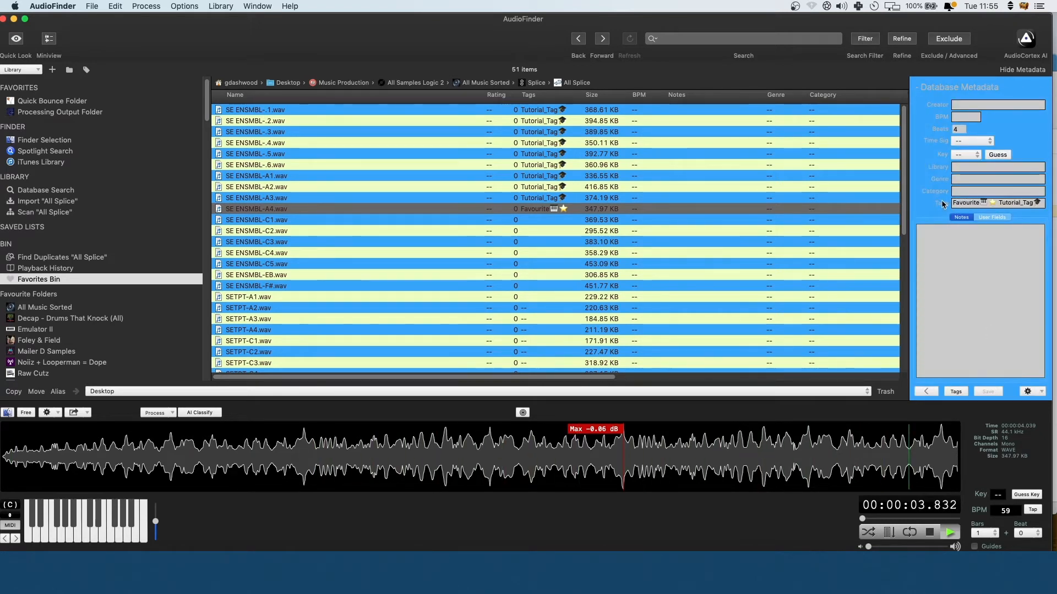
pyautogui.moveTo(1041, 203); pyautogui.dragTo(890, 199)
pyautogui.doubleClick(1014, 203)
pyautogui.tripleClick(1014, 203)
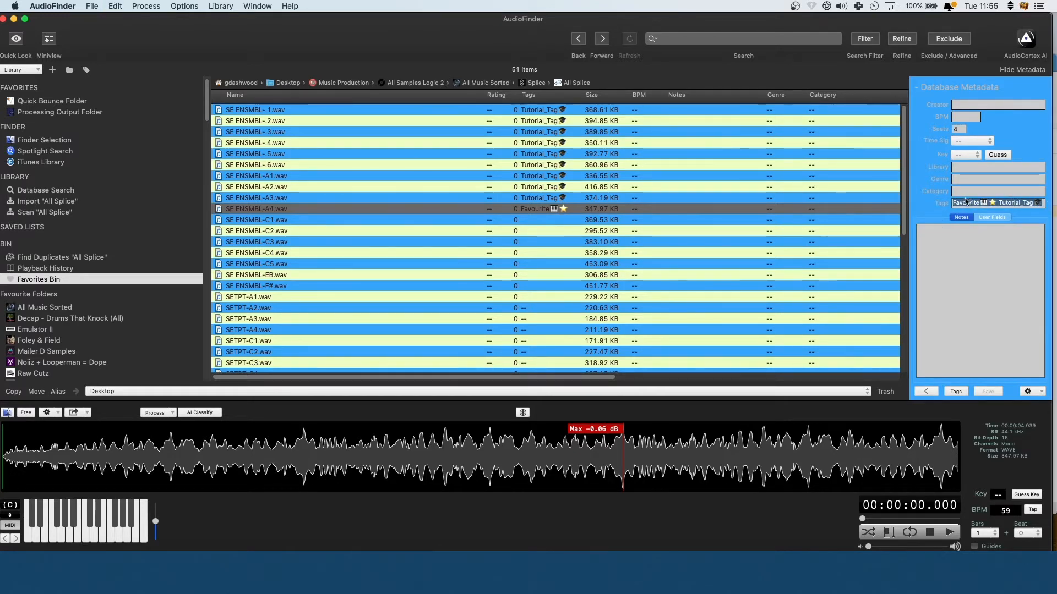
# Paste the copied Favourite and Tutorial_Tag tags into SE ENSMBL-C1.wav through SETPT-A3.wav and save, overwriting their metadata.
pyautogui.click(551, 220)
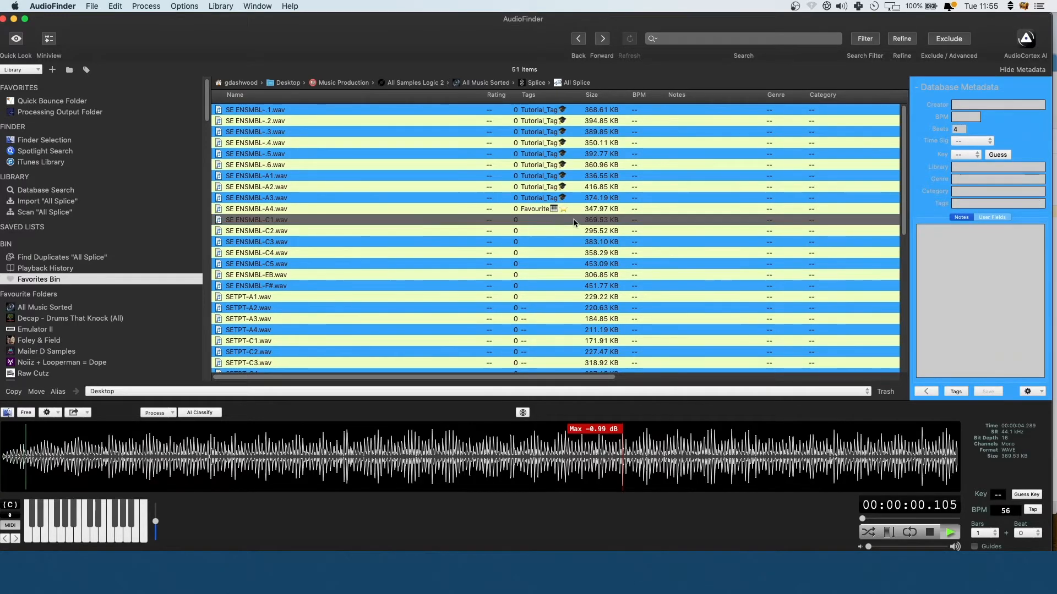
pyautogui.keyDown('shift'); pyautogui.click(546, 320); pyautogui.keyUp('shift')
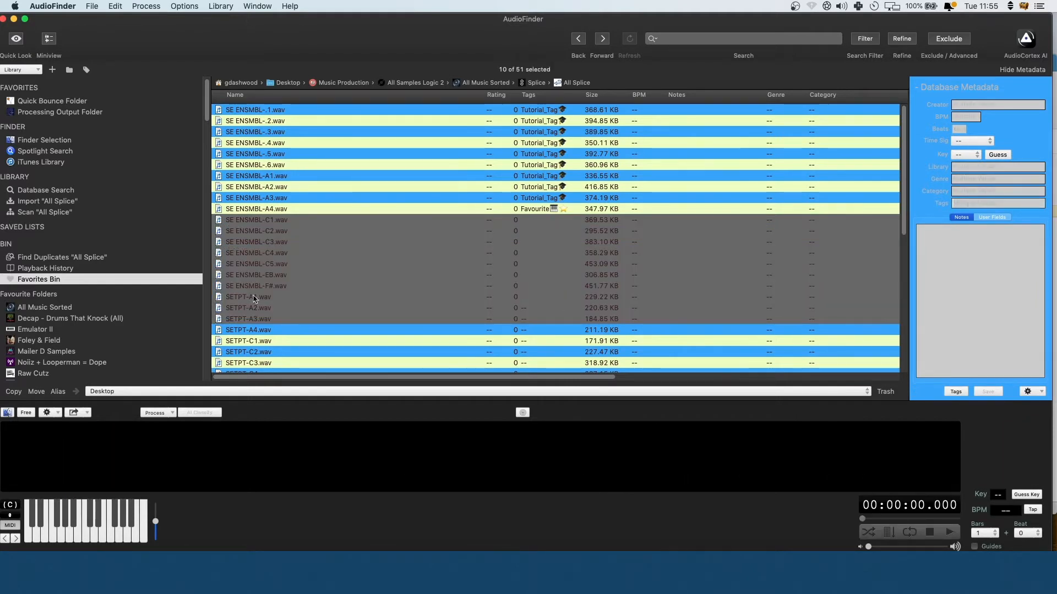
pyautogui.click(990, 201)
pyautogui.press('cmd+v')
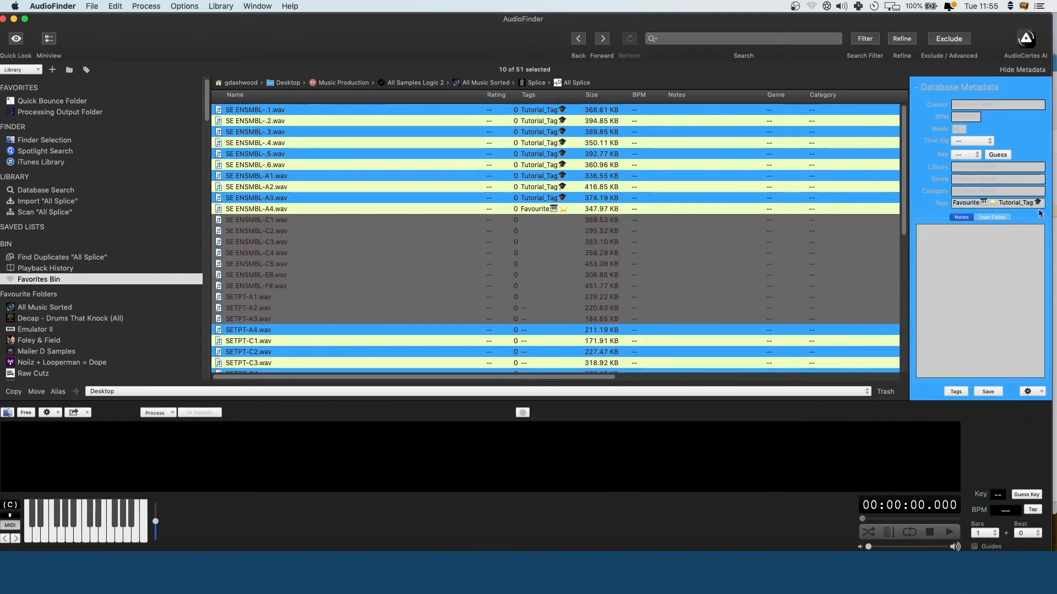
pyautogui.click(988, 391)
pyautogui.click(606, 197)
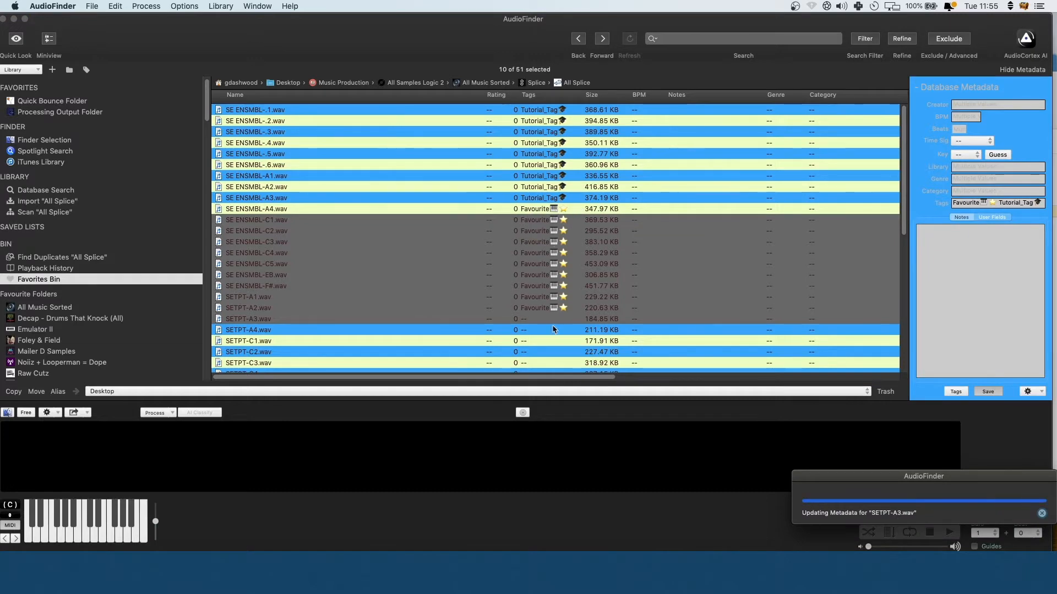
# Open the tag list and step through the files between SE ENSMBL-A4.wav and SETPT-A2.wav to check which tags each has.
pyautogui.click(955, 391)
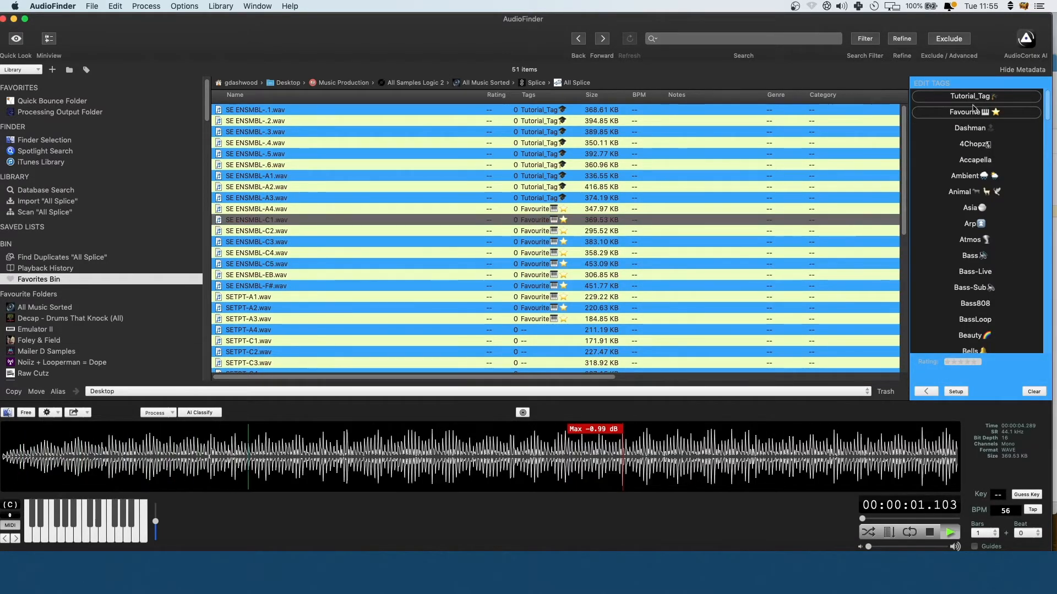
pyautogui.press('Down')
pyautogui.press('Down')
pyautogui.press('Down')
pyautogui.press('Down')
pyautogui.press('Down')
pyautogui.press('Down')
pyautogui.press('Down')
pyautogui.press('Down')
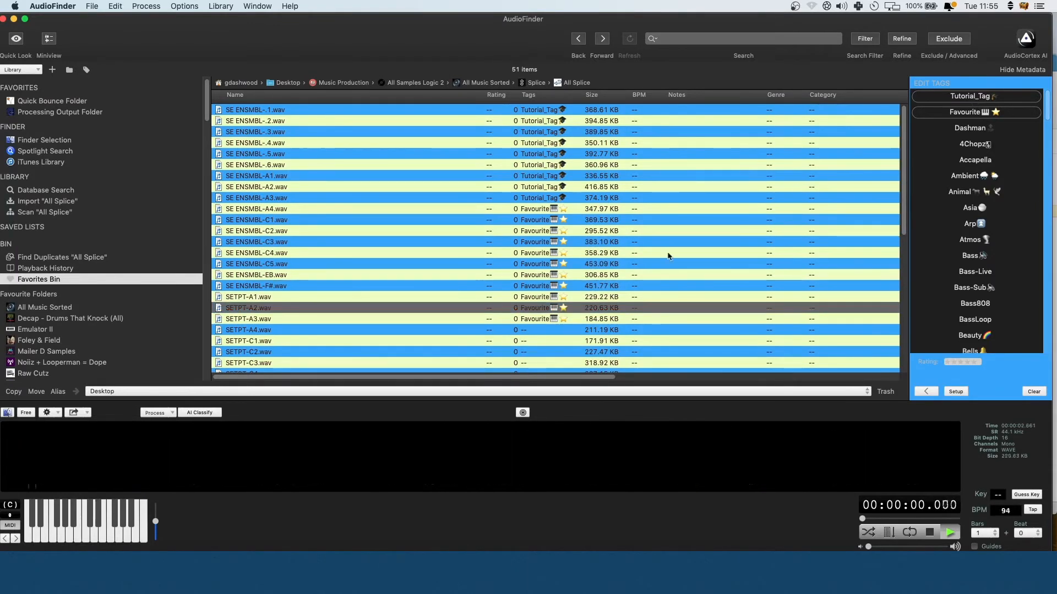
pyautogui.press('Up')
pyautogui.press('Up')
pyautogui.press('Up')
pyautogui.press('Up')
pyautogui.press('Up')
pyautogui.press('Up')
pyautogui.press('Up')
pyautogui.press('Up')
pyautogui.press('Up')
# Remove all tags from the files SE ENSMBL-A4.wav through SETPT-A3.wav at once.
pyautogui.keyDown('shift'); pyautogui.click(546, 322); pyautogui.keyUp('shift')
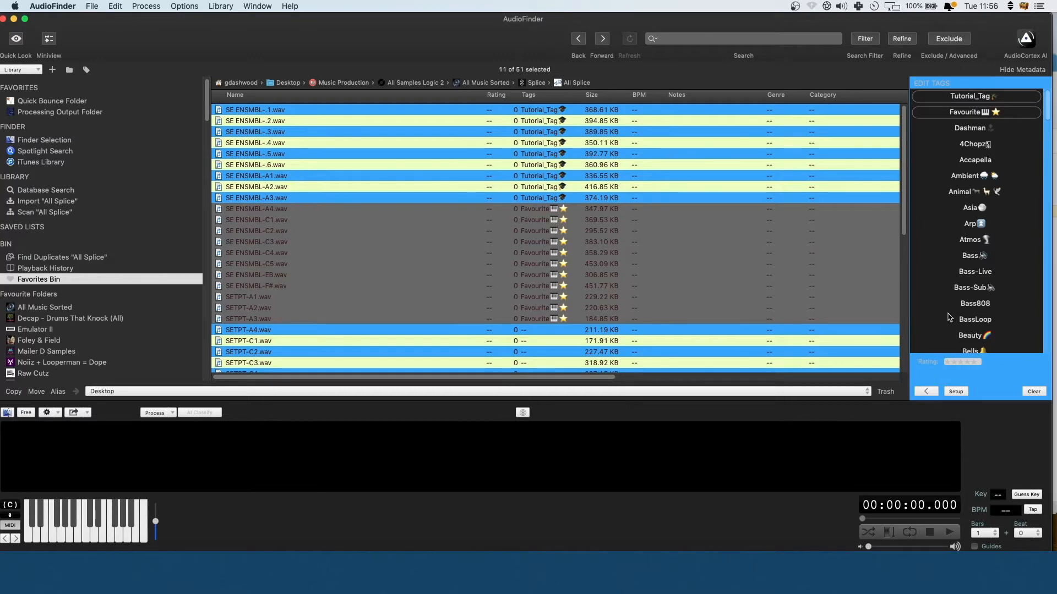
pyautogui.click(927, 392)
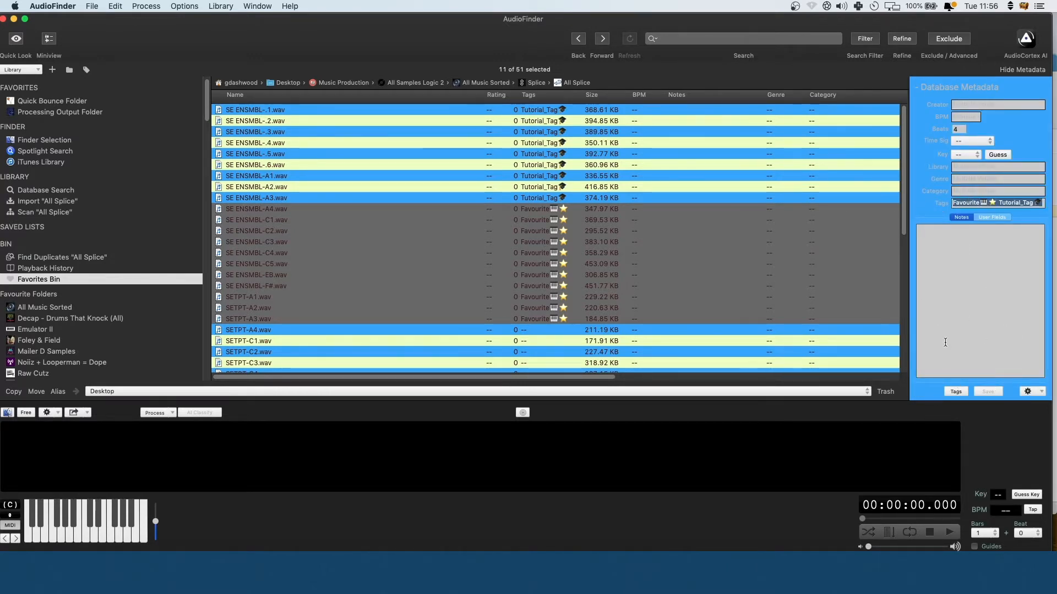
pyautogui.click(956, 392)
pyautogui.click(928, 391)
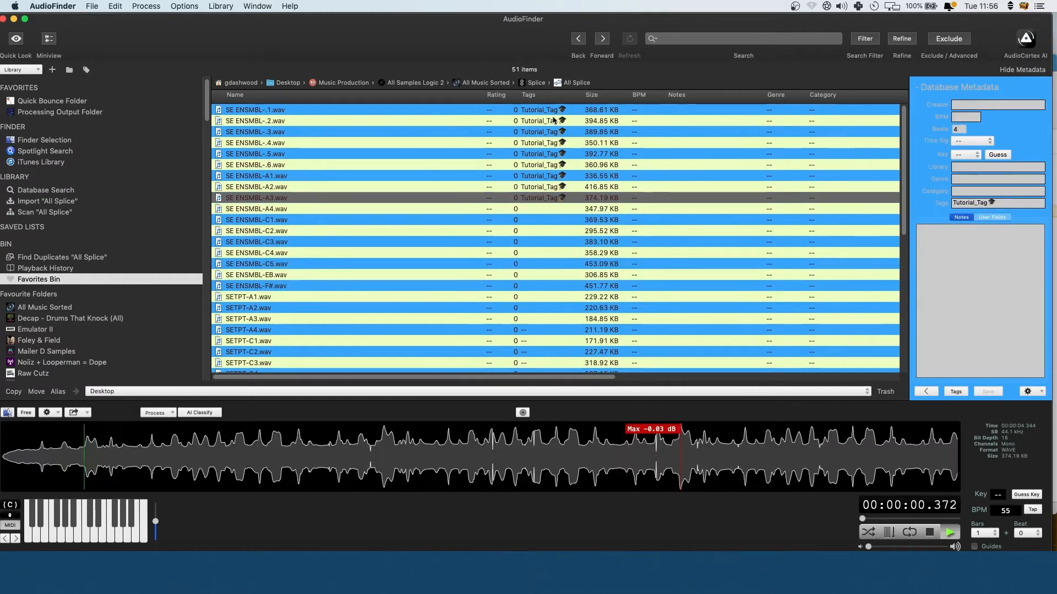
# Remove Tutorial_Tag from SE ENSMBL-.1.wav through SE ENSMBL-A3.wav and save the emptied Tags field to their metadata.
pyautogui.keyDown('shift'); pyautogui.click(554, 110); pyautogui.keyUp('shift')
pyautogui.click(956, 391)
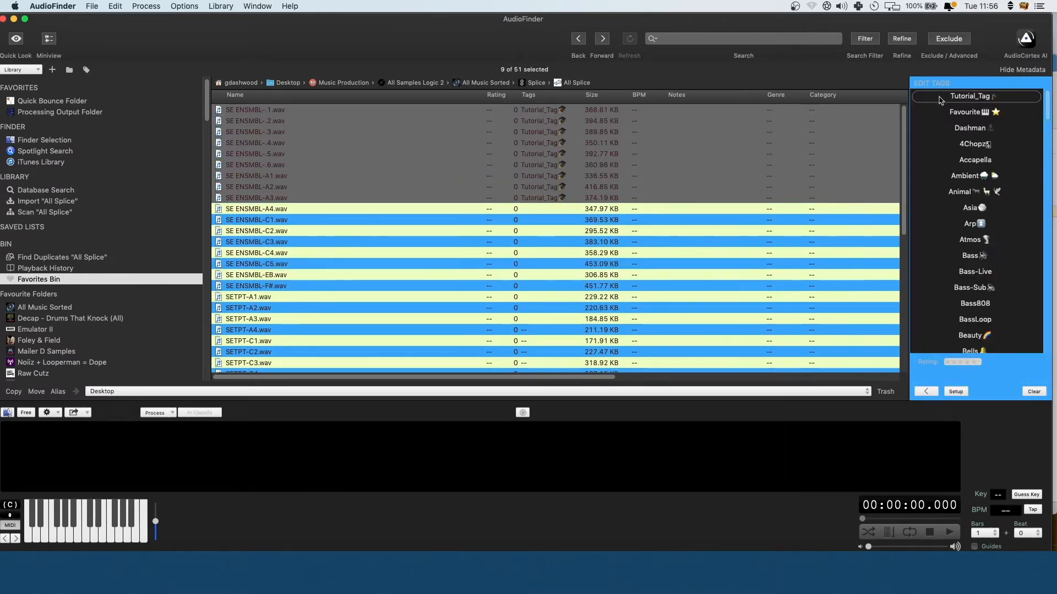
pyautogui.click(972, 99)
pyautogui.click(927, 391)
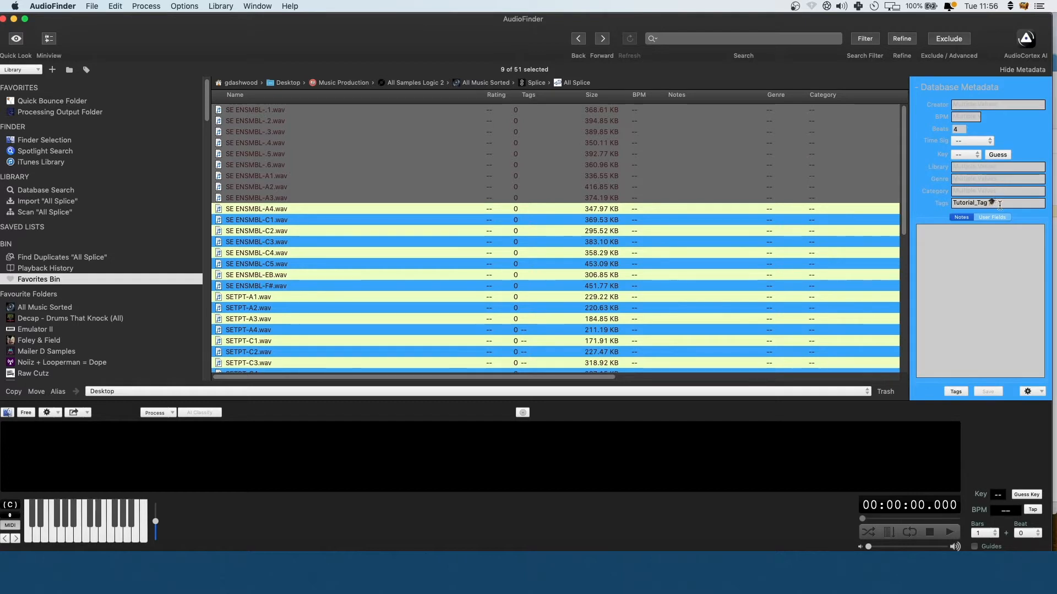
pyautogui.press('BackSpace')
pyautogui.click(988, 391)
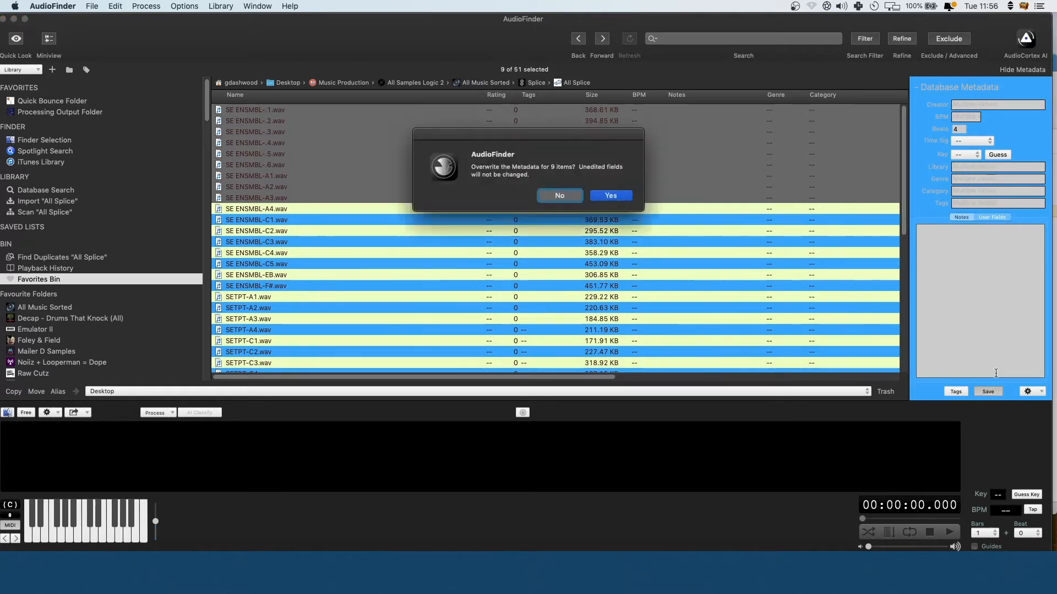
pyautogui.press('Return')
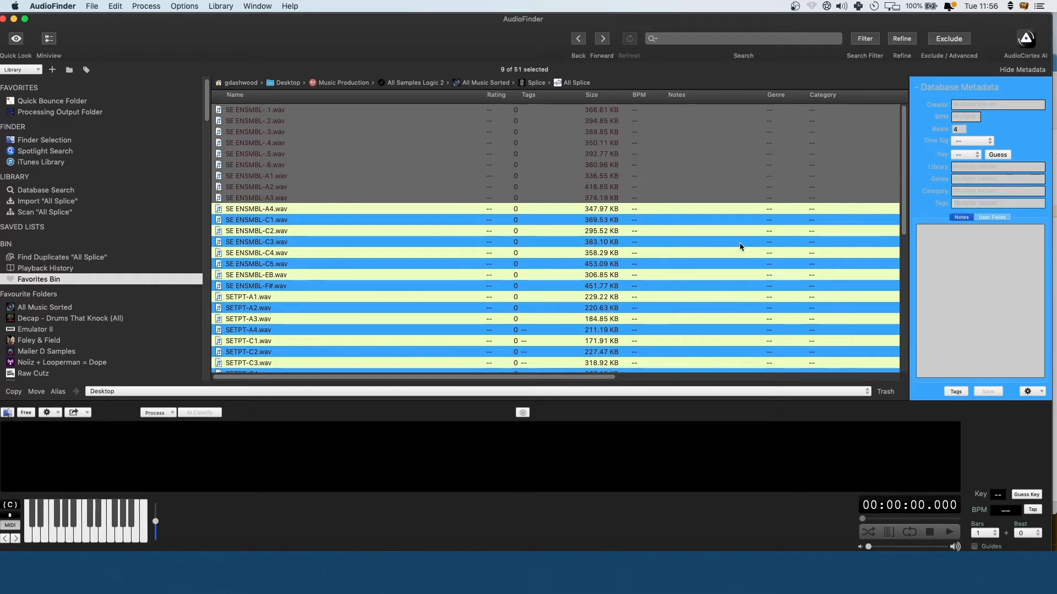
# Browse the library by the Noiiz/Splice/Xtra tag, audition a 90_F_JazzVibraphone_01_SP - 3A.wav sample and look through the tagged files.
pyautogui.click(86, 70)
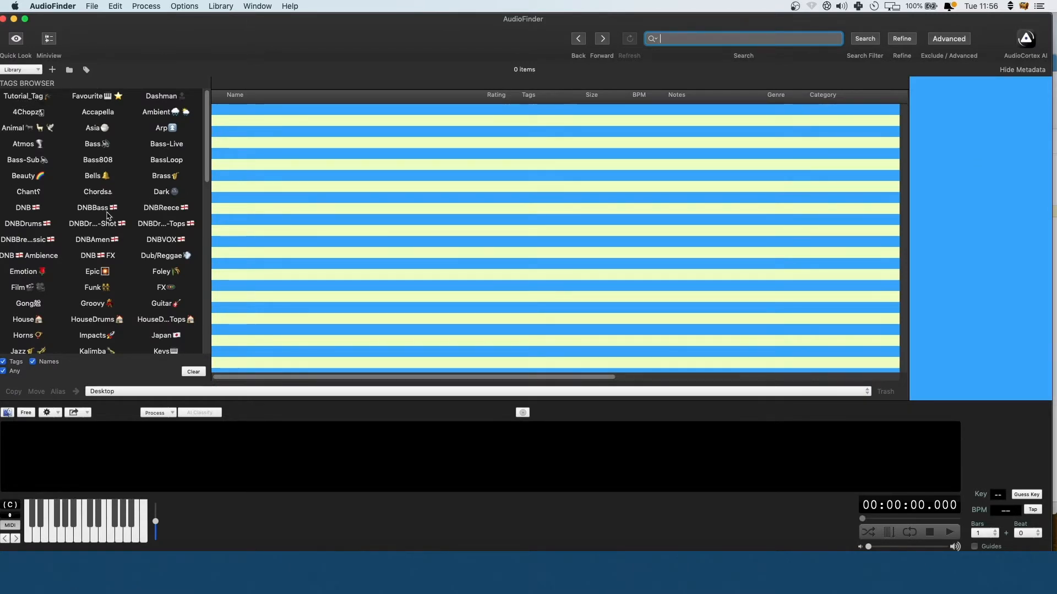
pyautogui.scroll(-10, 174, 170)
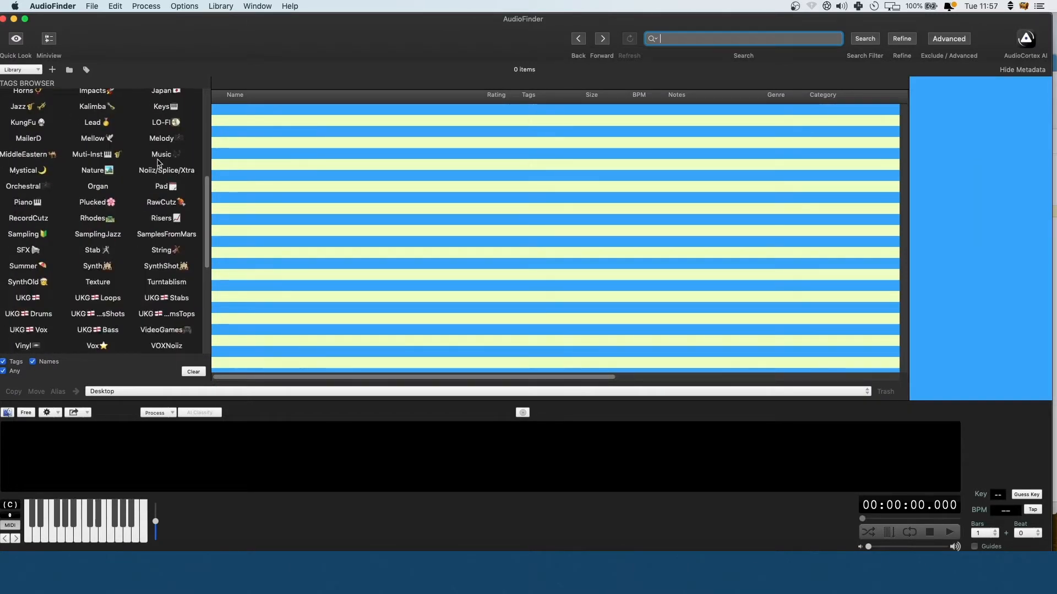
pyautogui.click(160, 171)
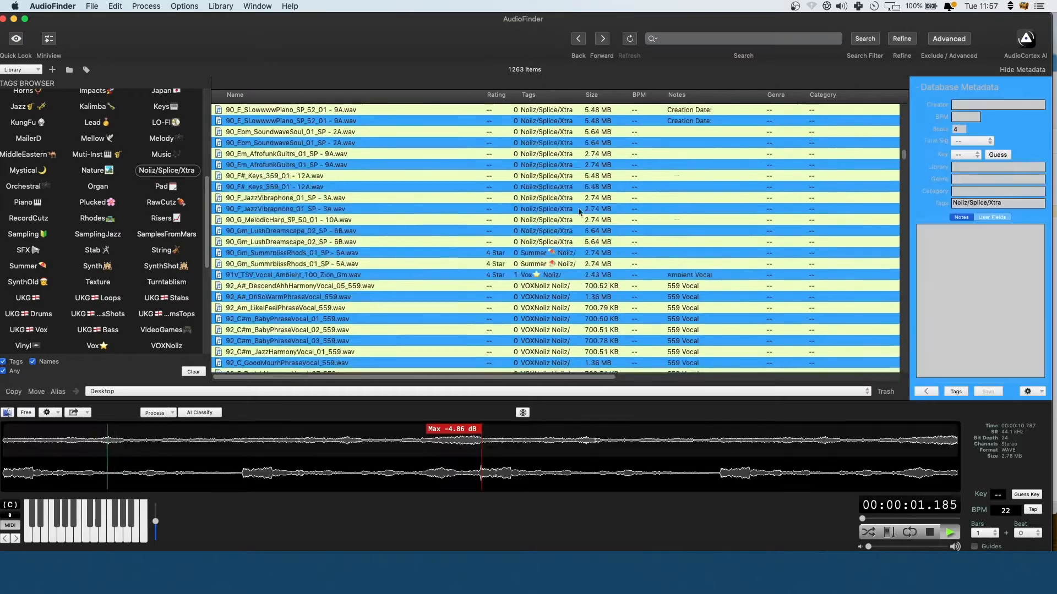
pyautogui.click(538, 208)
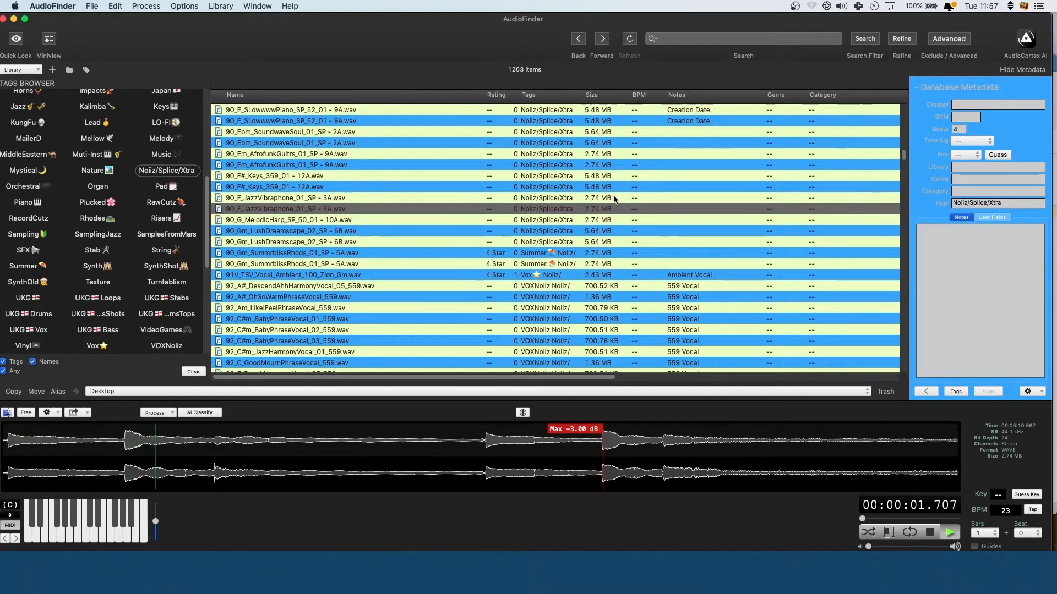
pyautogui.scroll(-20, 489, 197)
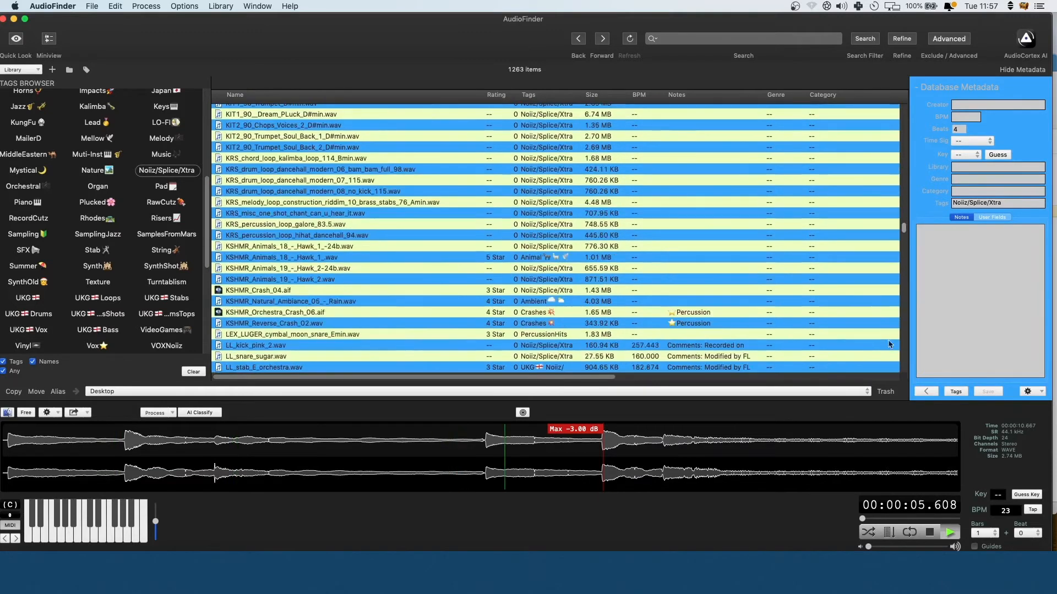
pyautogui.scroll(20, 609, 203)
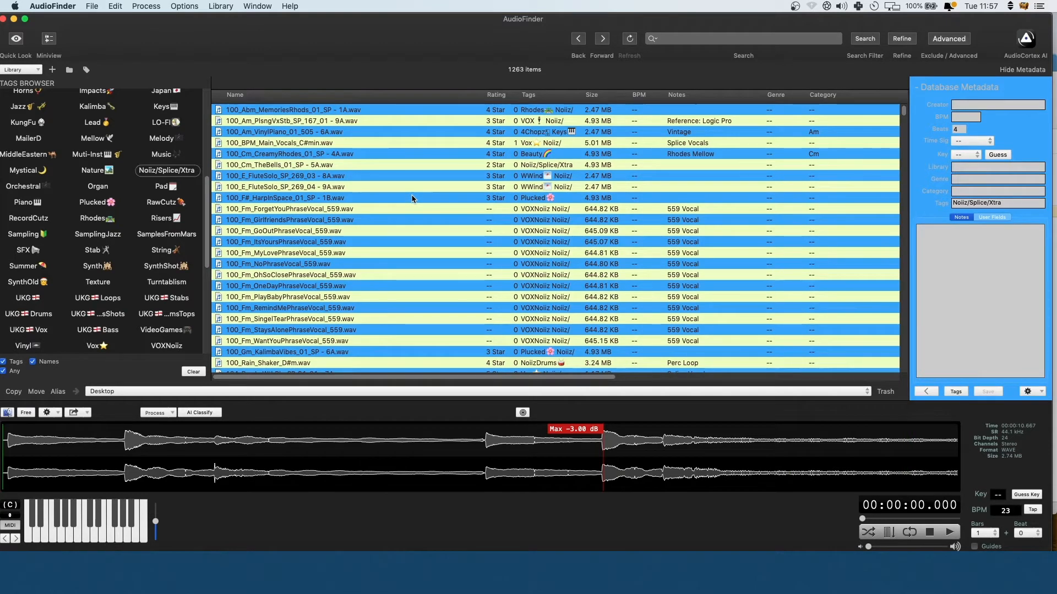
# Search the library for "Wind", look through the names, tags and notes of the matching files, and clear the search.
pyautogui.click(683, 37)
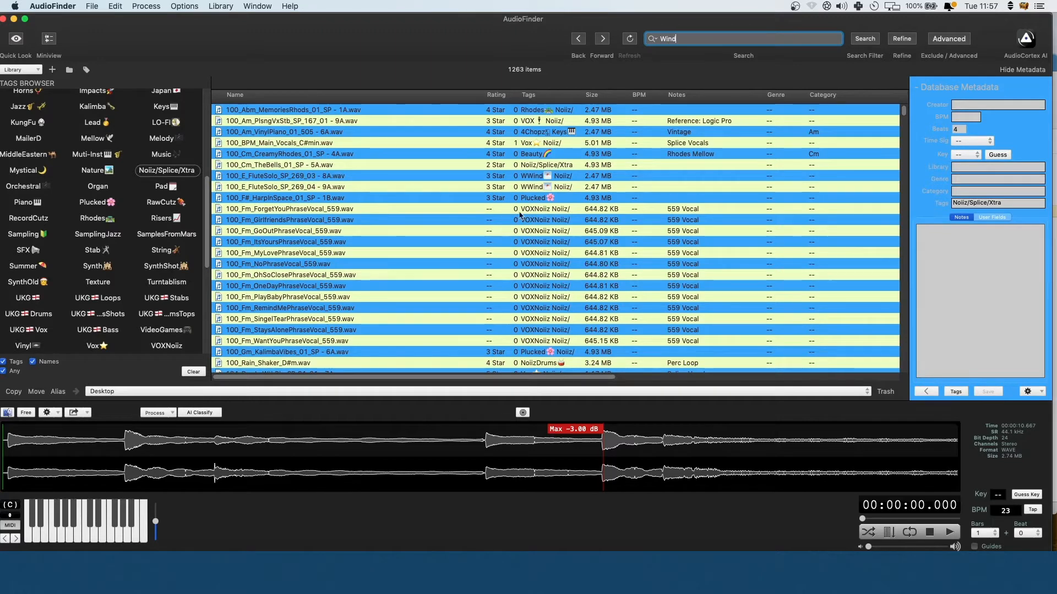
pyautogui.press('Return')
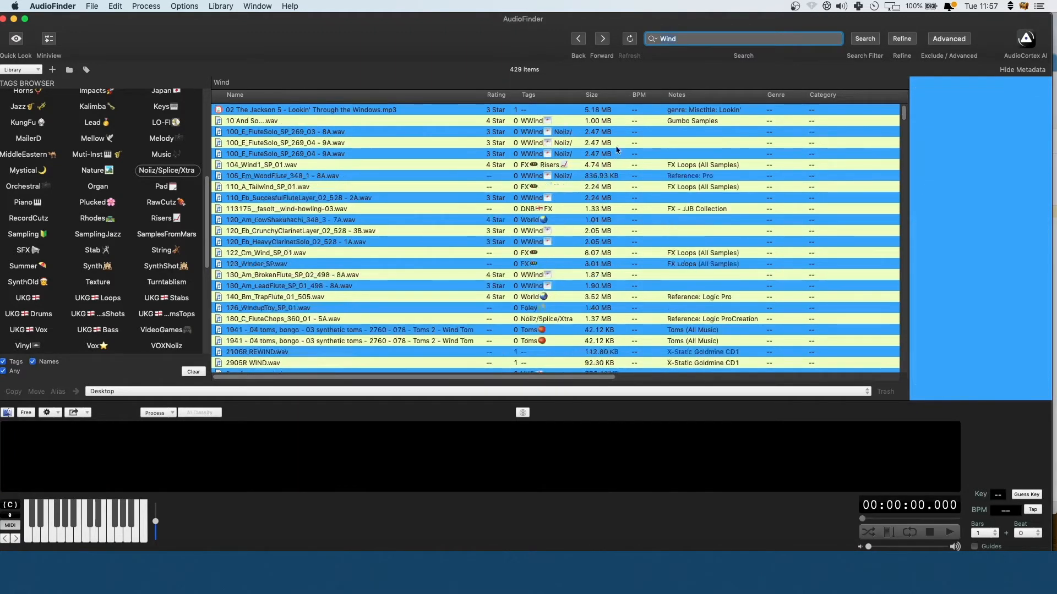
pyautogui.scroll(-10, 457, 165)
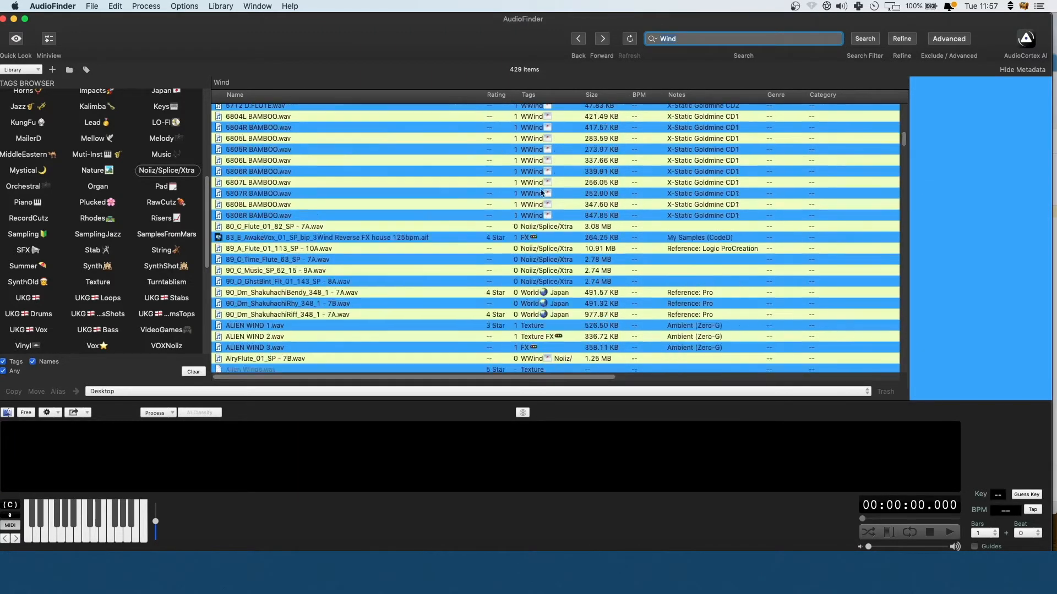
pyautogui.scroll(-15, 627, 204)
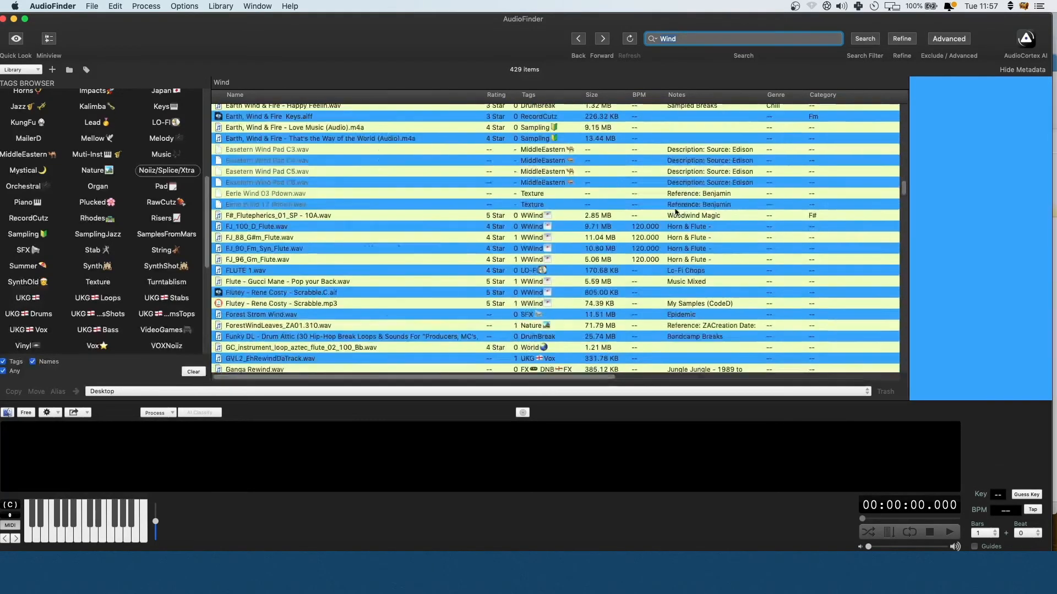
pyautogui.scroll(-2, 751, 204)
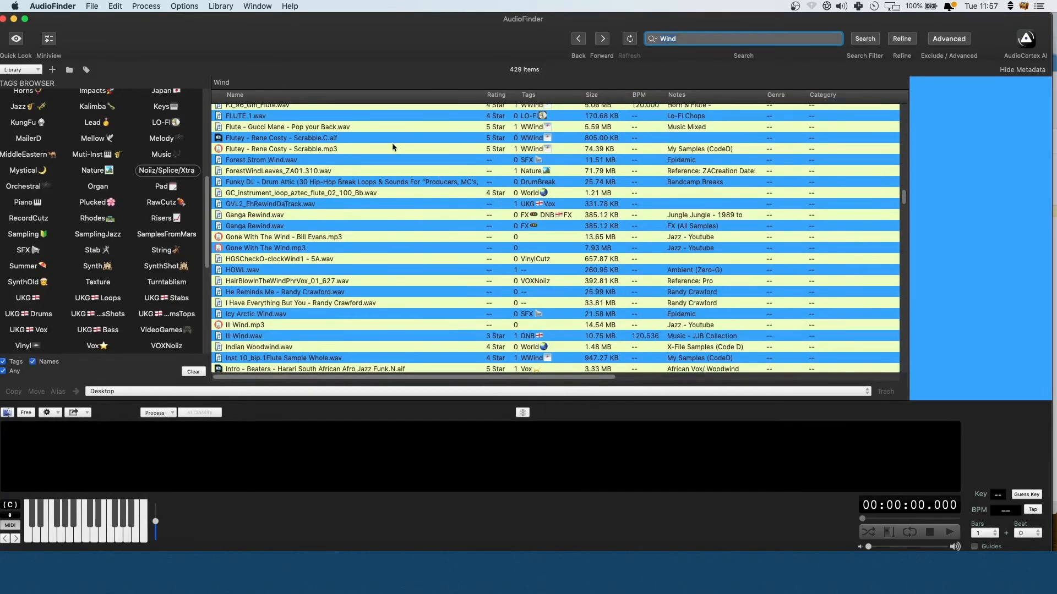
pyautogui.press('BackSpace')
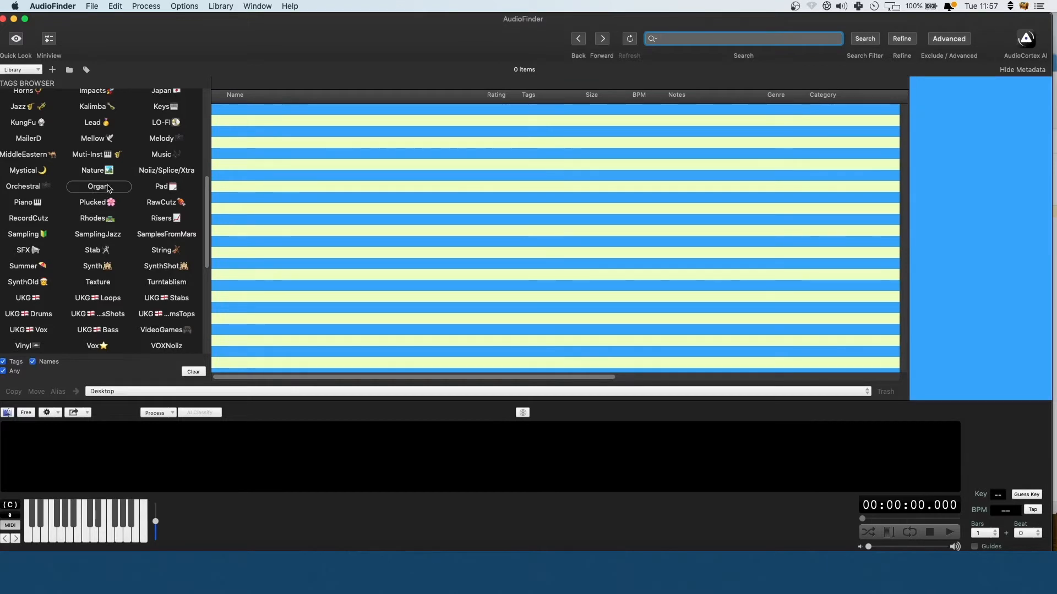
# List the samples tagged Noiiz/Splice/Xtra and add all of them to the session Favorites Bin.
pyautogui.click(193, 172)
pyautogui.click(589, 166)
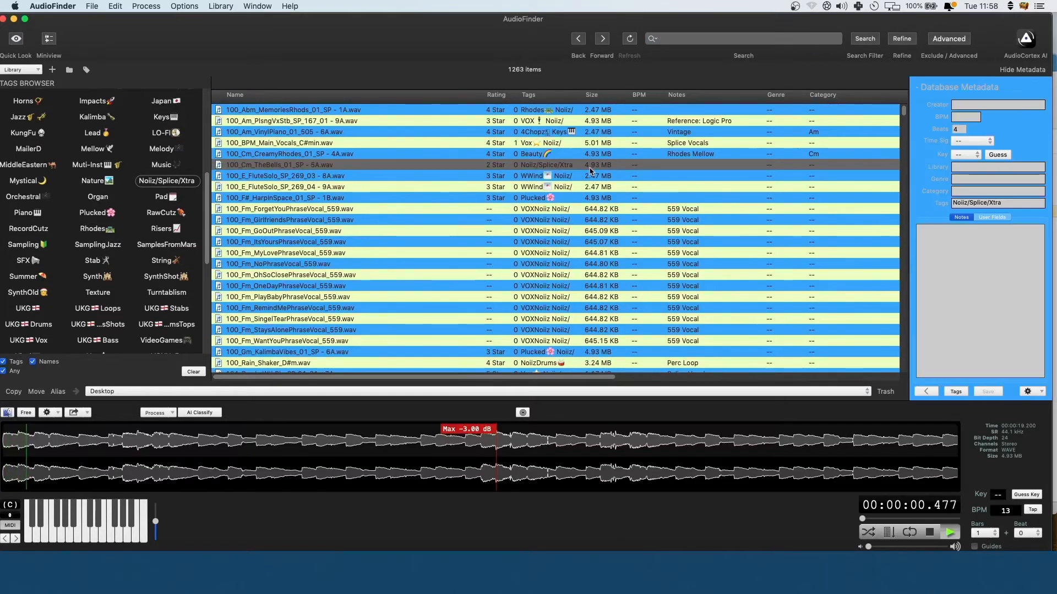
pyautogui.press('space')
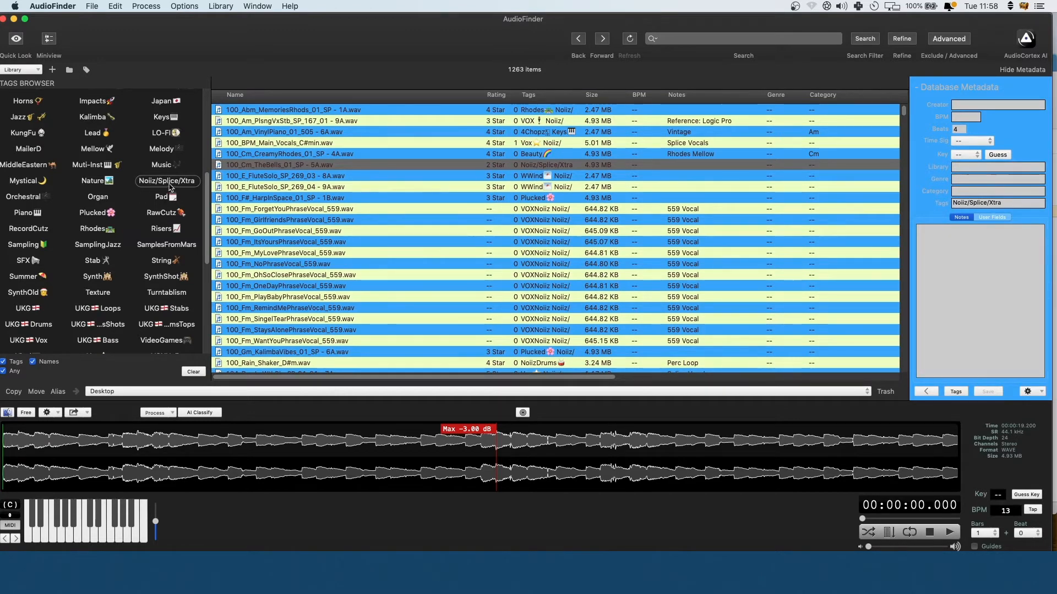
pyautogui.click(413, 155)
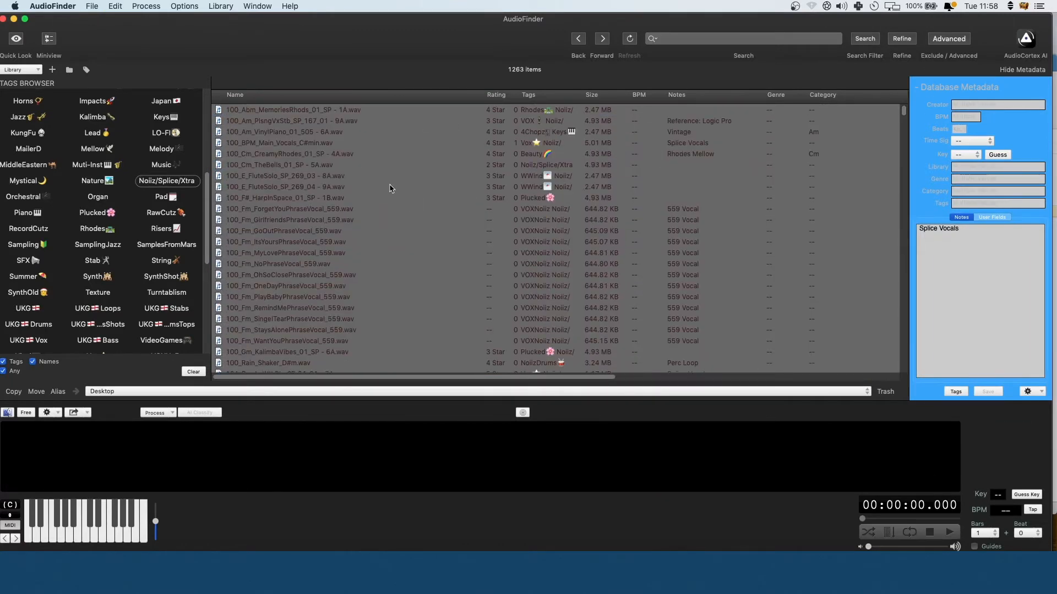
pyautogui.rightClick(389, 188)
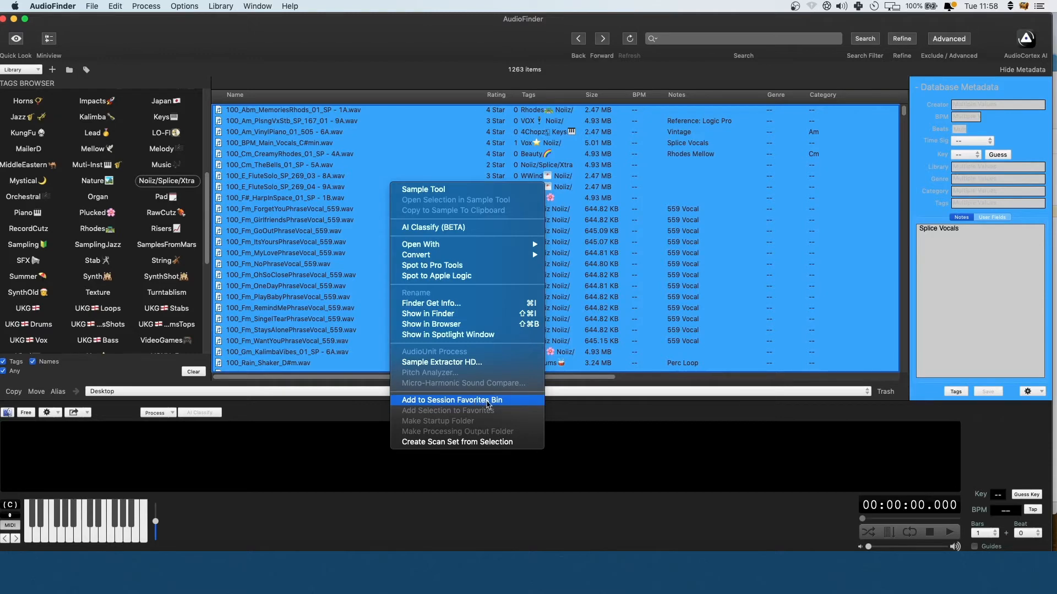
pyautogui.click(487, 405)
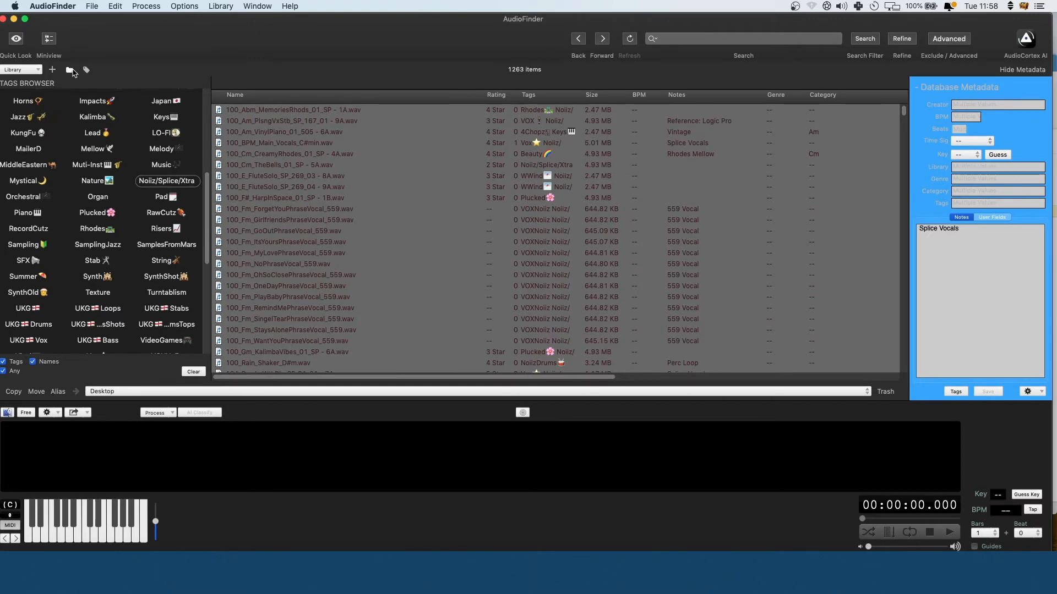
# Return to the library sidebar, open the Favorites Bin and look through it for the added samples.
pyautogui.click(70, 71)
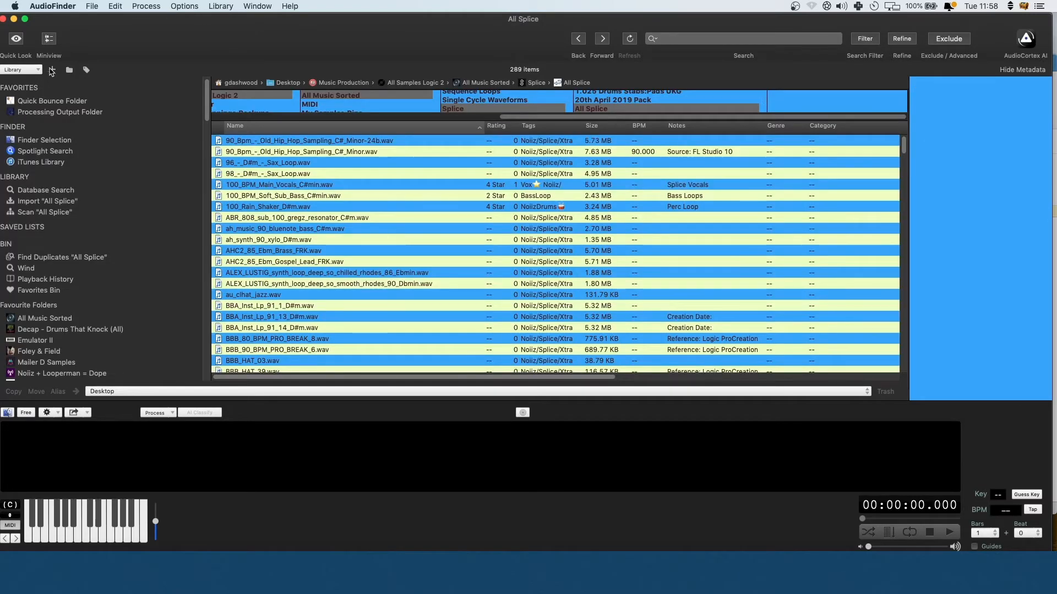
pyautogui.click(44, 290)
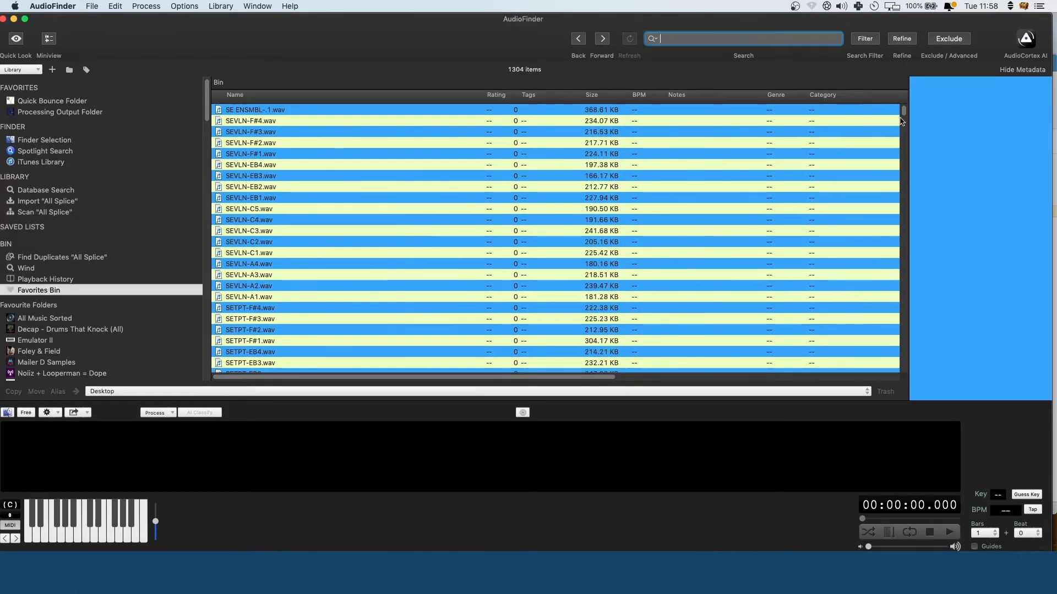
pyautogui.scroll(-5, 465, 260)
pyautogui.scroll(-15, 330, 264)
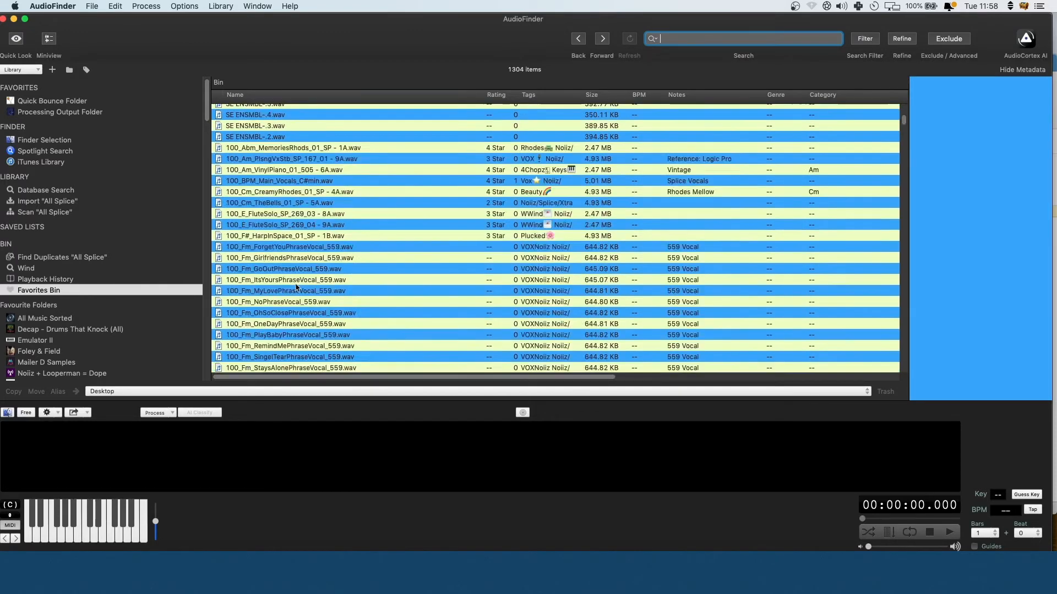
# Remove the untagged samples at the start of the Favorites Bin, up to SE ENSMBL-.2.wav, and look through the remaining files.
pyautogui.scroll(5, 487, 248)
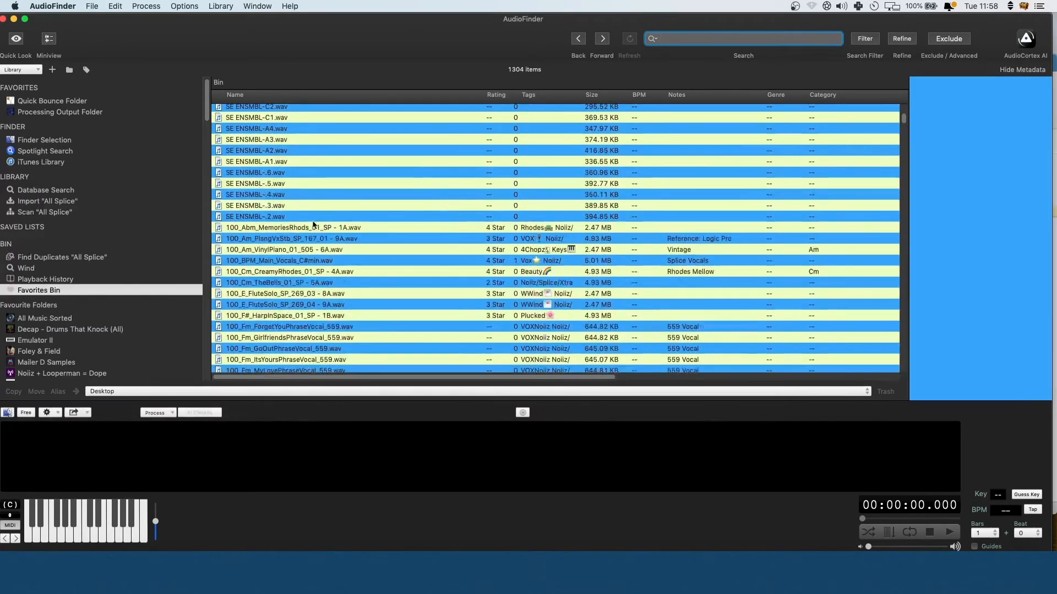
pyautogui.click(297, 219)
pyautogui.scroll(10, 327, 187)
pyautogui.keyDown('shift'); pyautogui.click(322, 110); pyautogui.keyUp('shift')
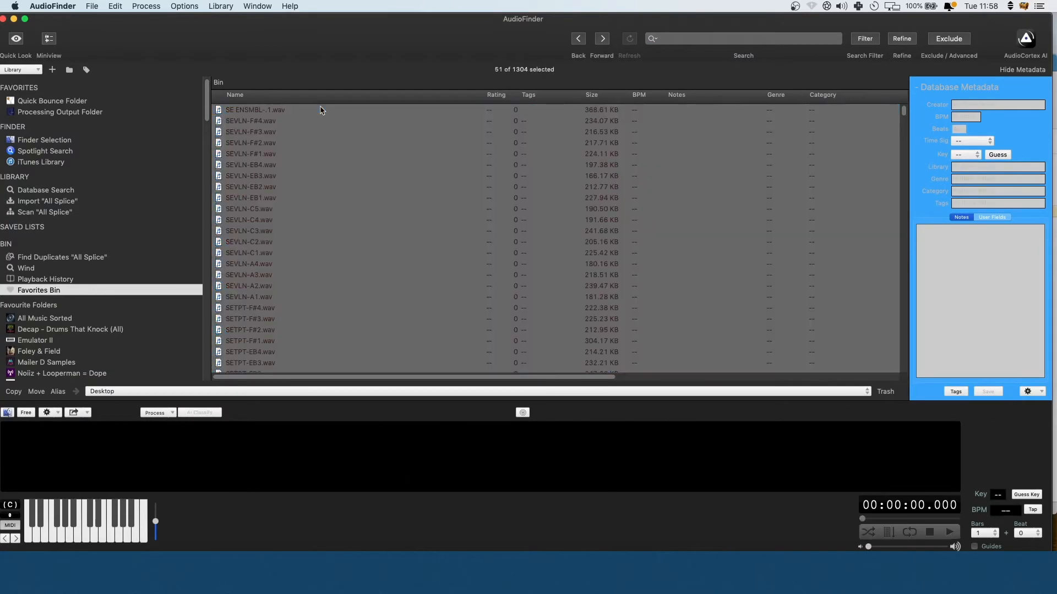
pyautogui.press('super+BackSpace')
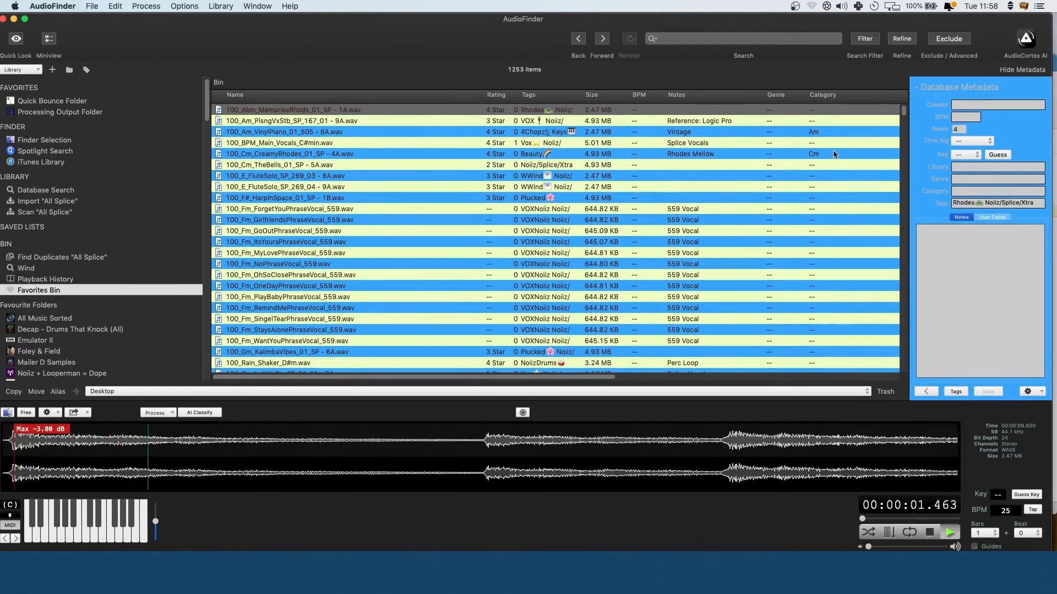
pyautogui.press('space')
pyautogui.scroll(-10, 424, 193)
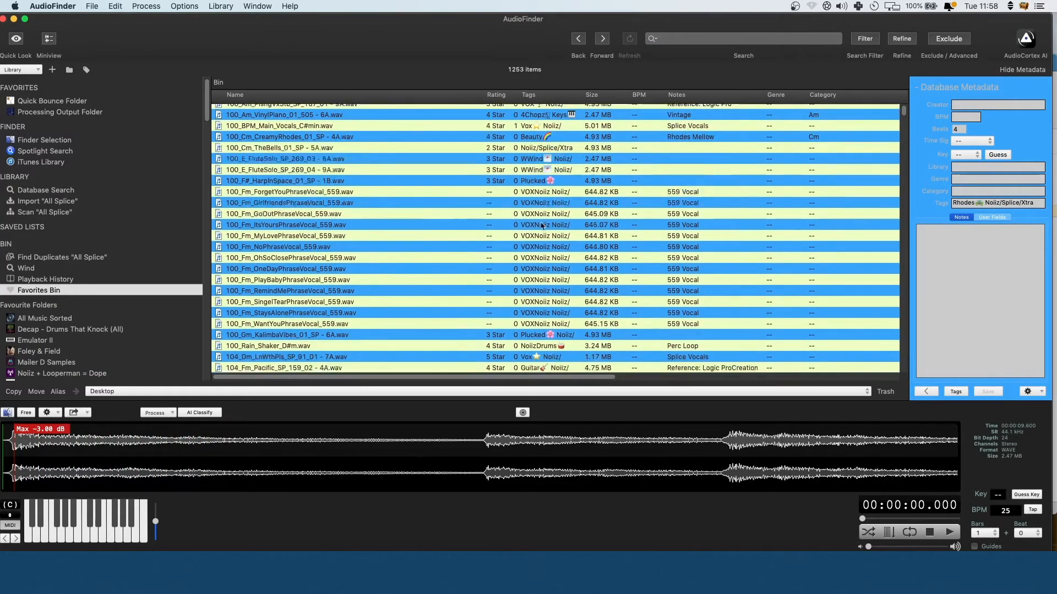
pyautogui.scroll(10, 560, 212)
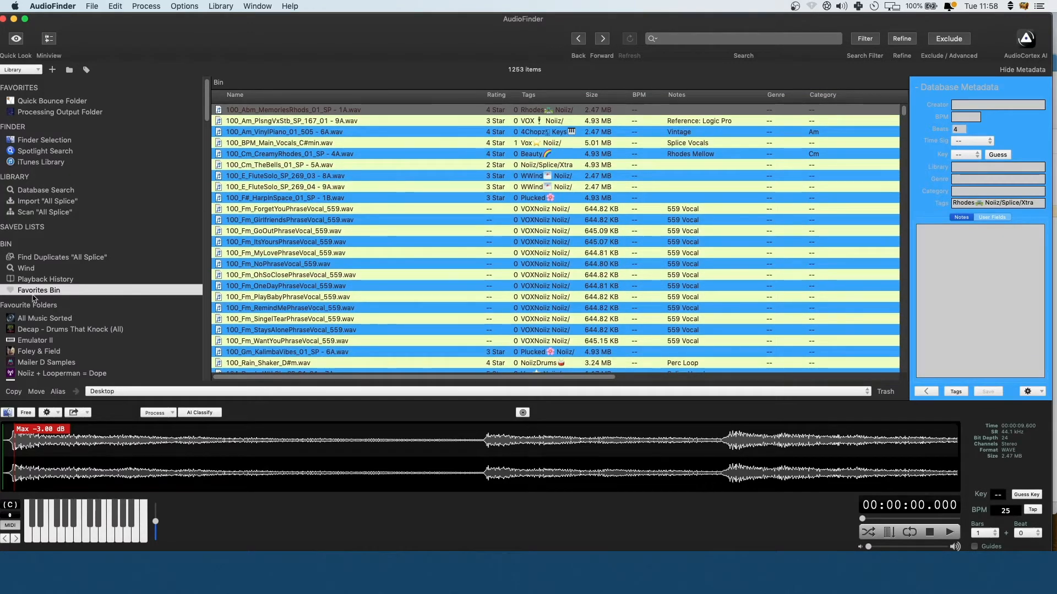
# Audition 100_Cm_CreamyRhodes_01_SP - 4A.wav, search the Favorites Bin for "wind" and clear the search.
pyautogui.click(335, 157)
pyautogui.press('super+f')
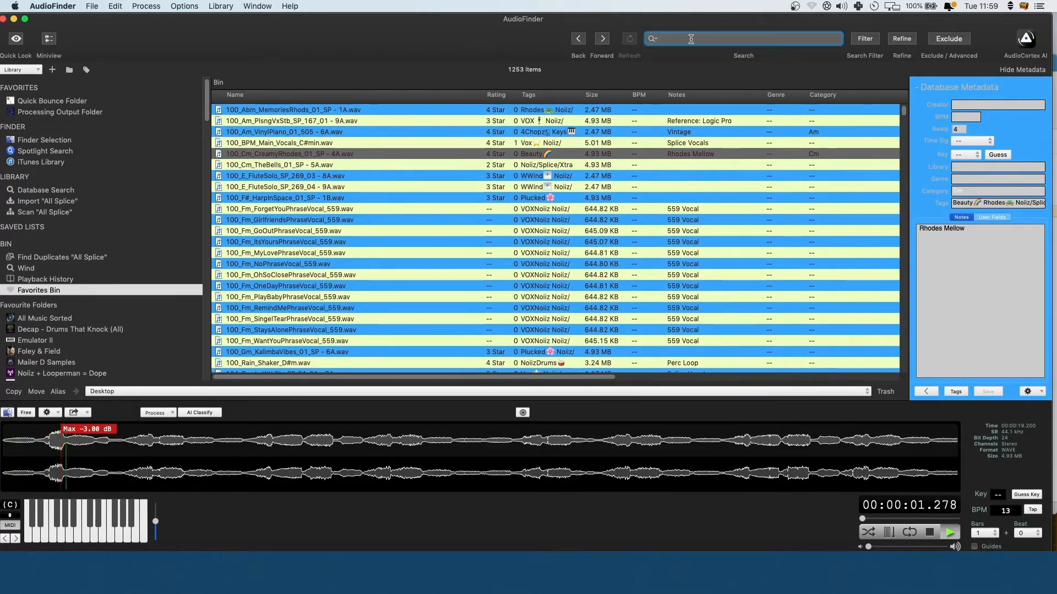
pyautogui.write('wind')
pyautogui.press('Return')
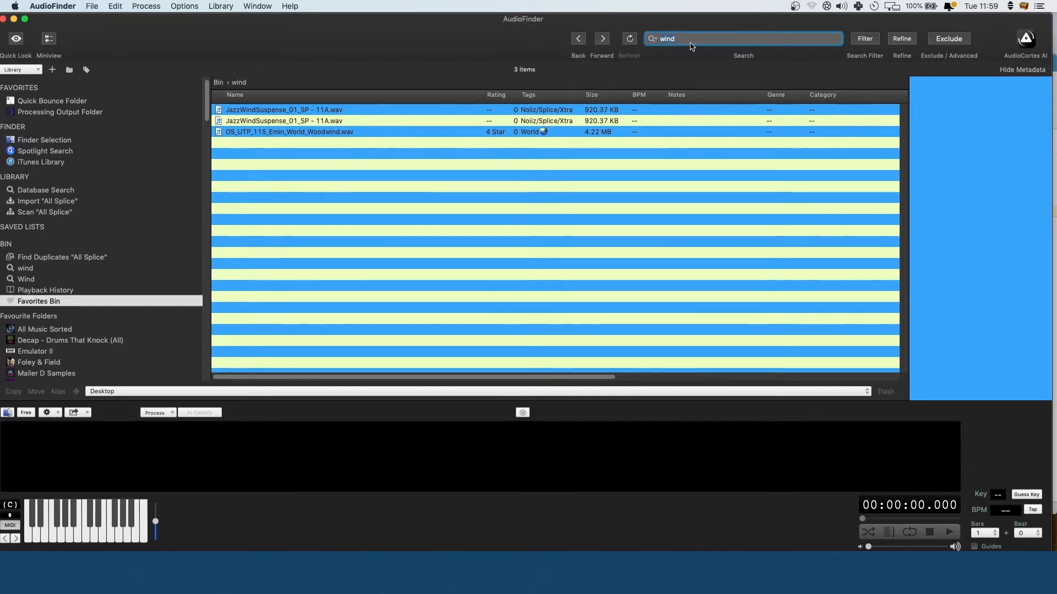
pyautogui.moveTo(700, 42); pyautogui.dragTo(638, 42)
pyautogui.press('BackSpace')
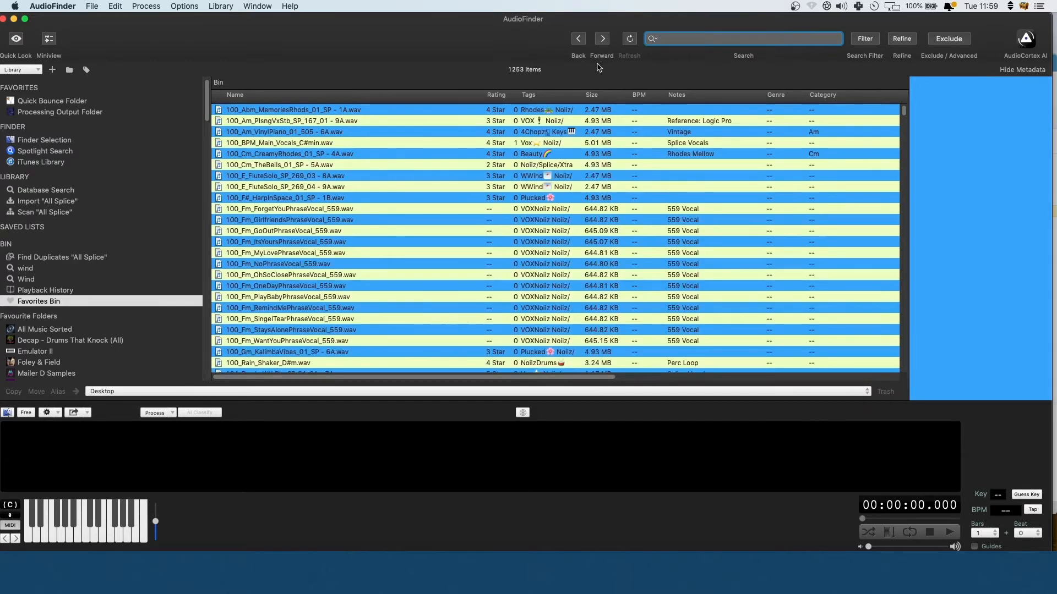
# List the samples tagged SamplesFromMars in the tag browser and audition several of them by shuffling randomly.
pyautogui.click(86, 69)
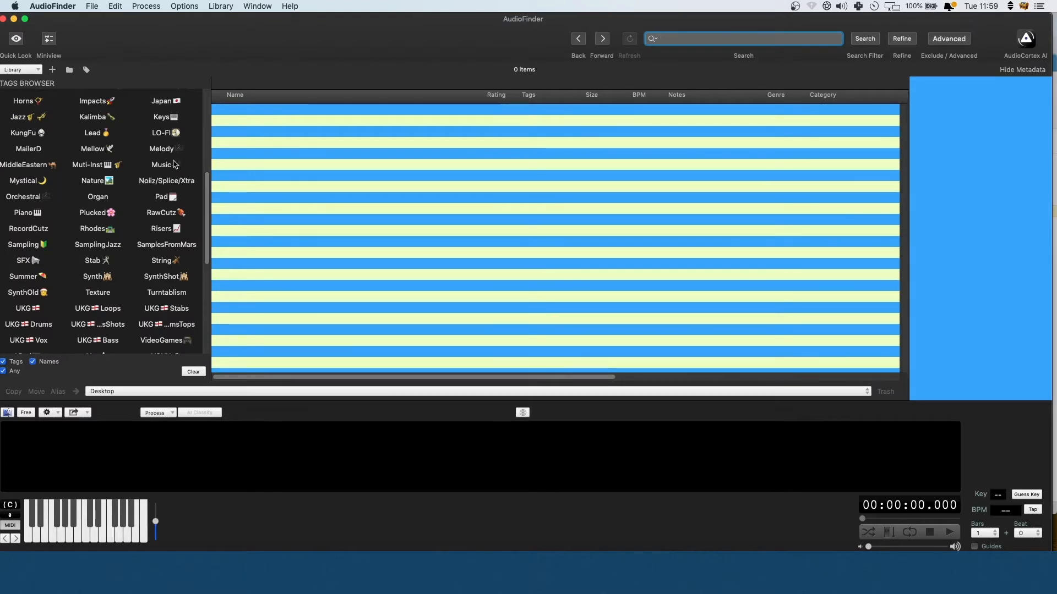
pyautogui.click(173, 248)
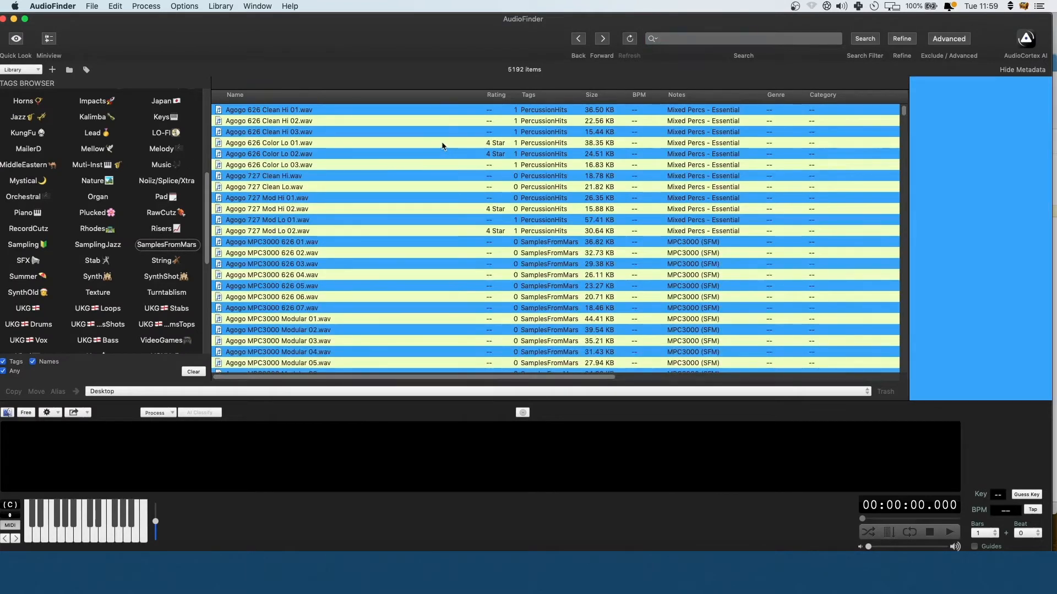
pyautogui.click(442, 145)
pyautogui.press('KP_Multiply')
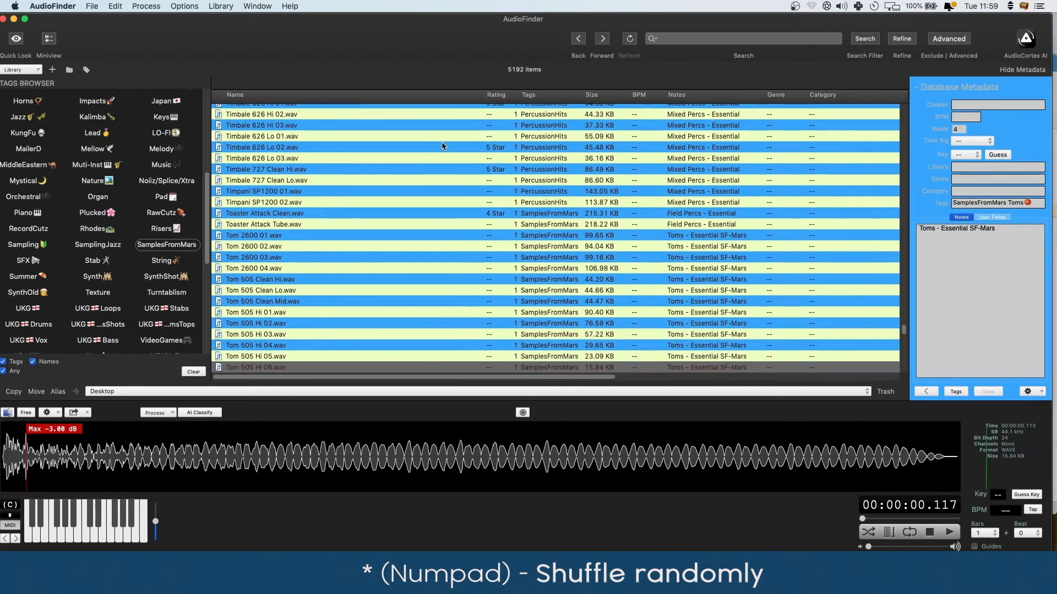
pyautogui.press('KP_Multiply')
pyautogui.press('KP_Multiply')
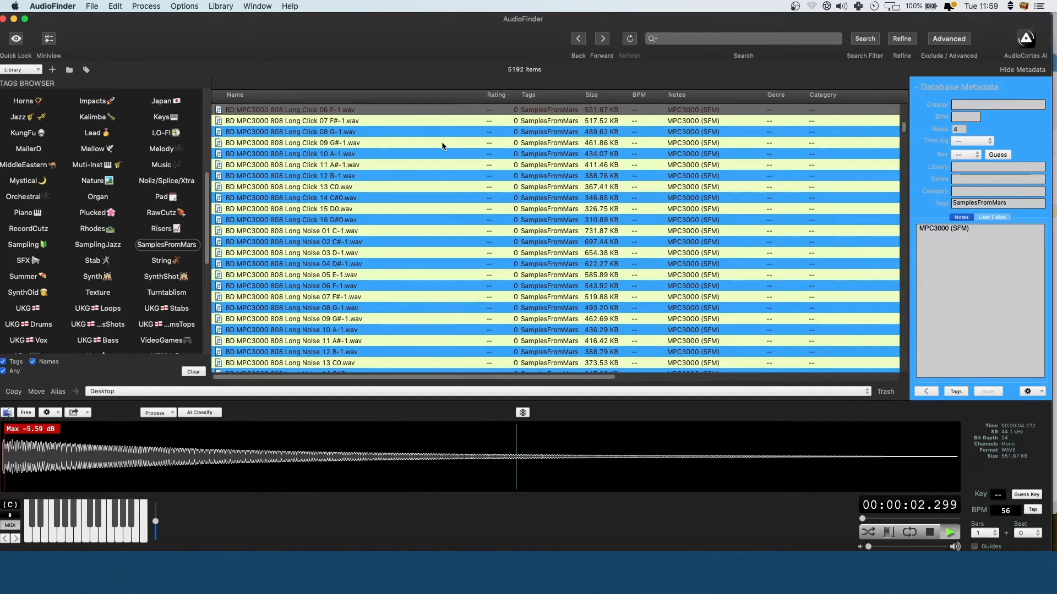
pyautogui.press('KP_Multiply')
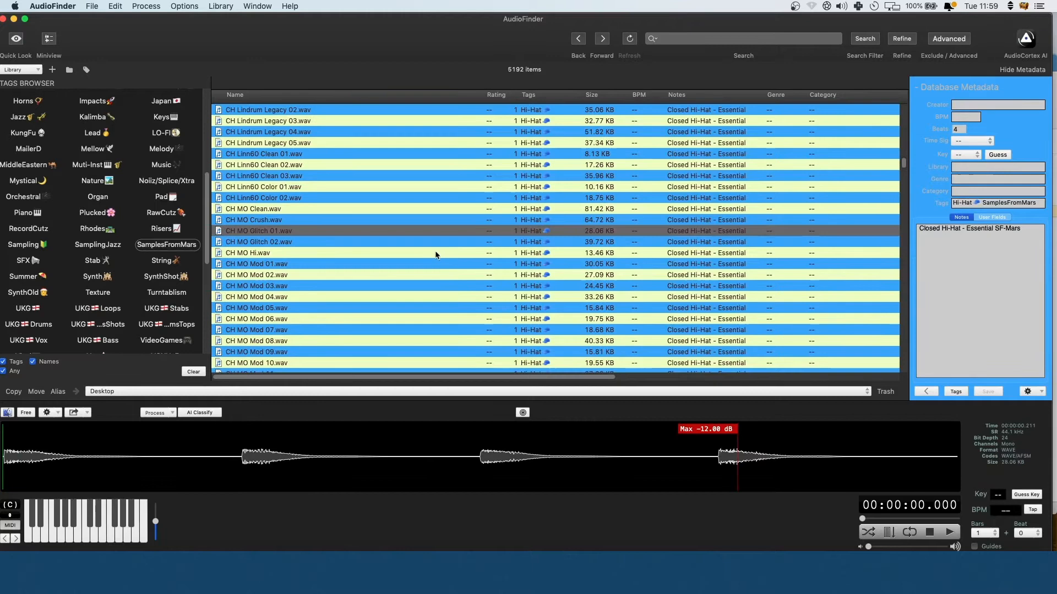
# Audition the consecutive hi-hat samples following CH MO Glitch 01.wav one after another.
pyautogui.press('Down')
pyautogui.press('Down')
pyautogui.press('Down')
pyautogui.press('Down')
pyautogui.press('Down')
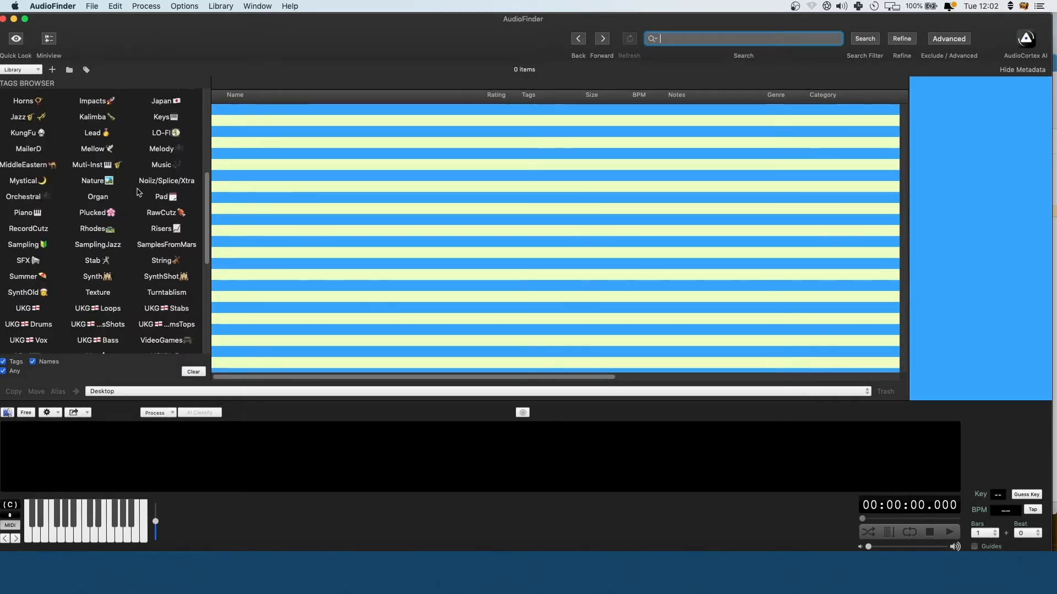
# Browse the Bass-Live tag, return to the library sidebar and look through its groups of folders and saved lists.
pyautogui.scroll(10, 145, 161)
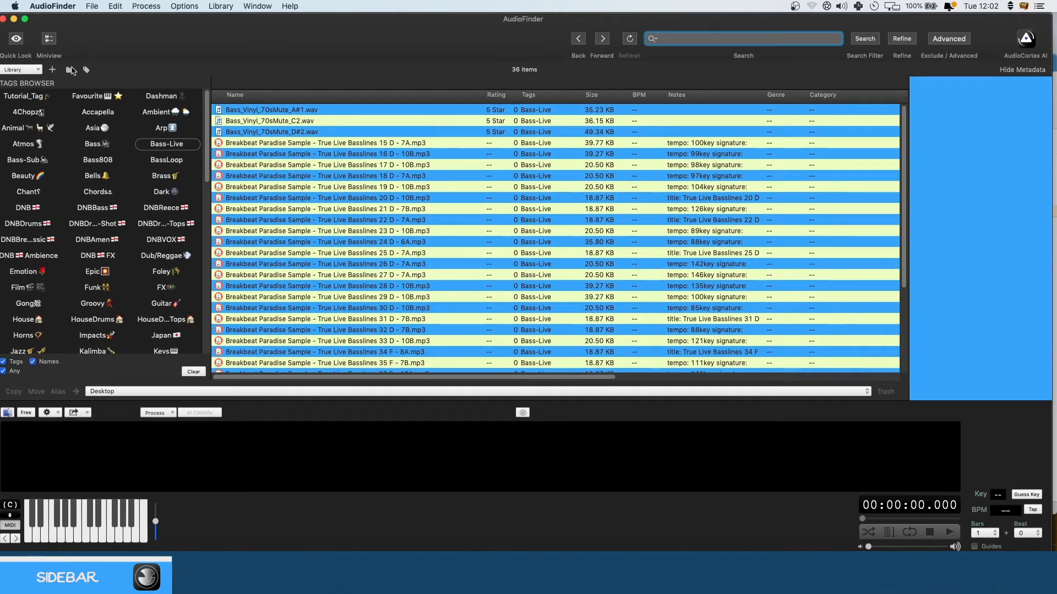
pyautogui.click(69, 70)
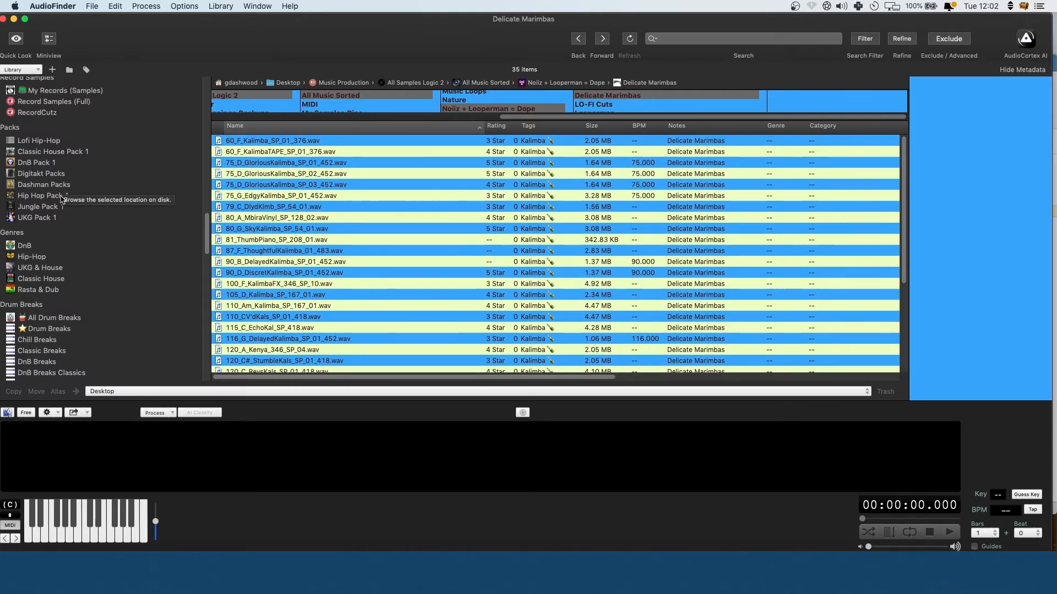
pyautogui.scroll(-15, 58, 270)
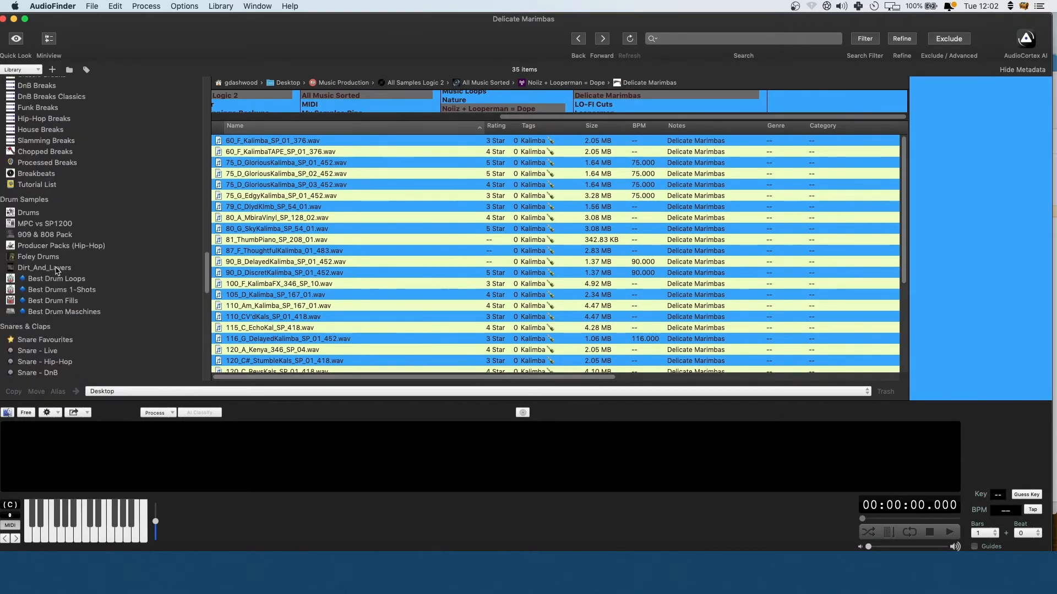
pyautogui.scroll(20, 54, 268)
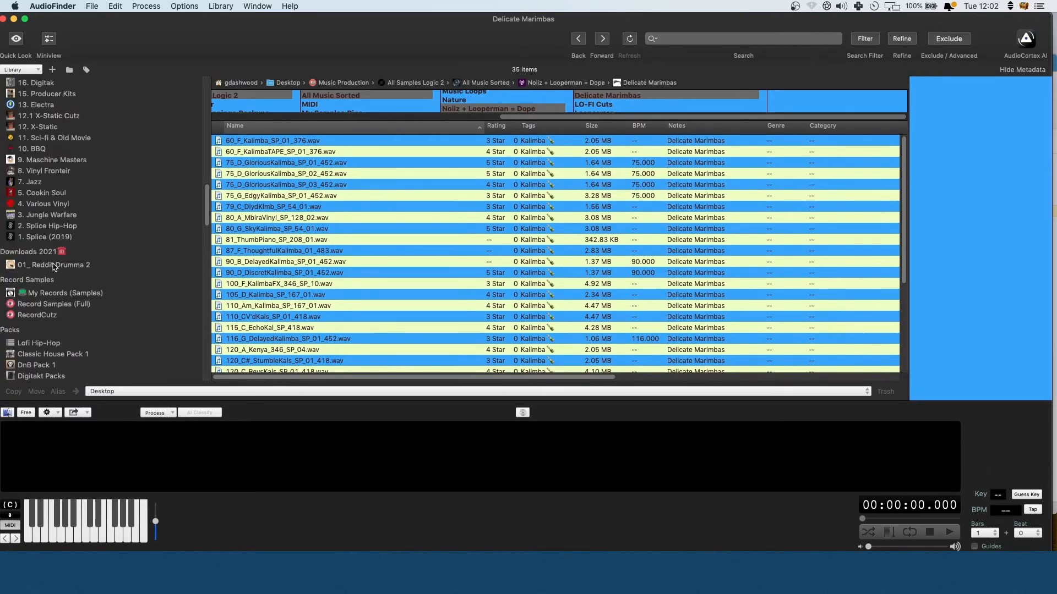
pyautogui.scroll(-5, 52, 268)
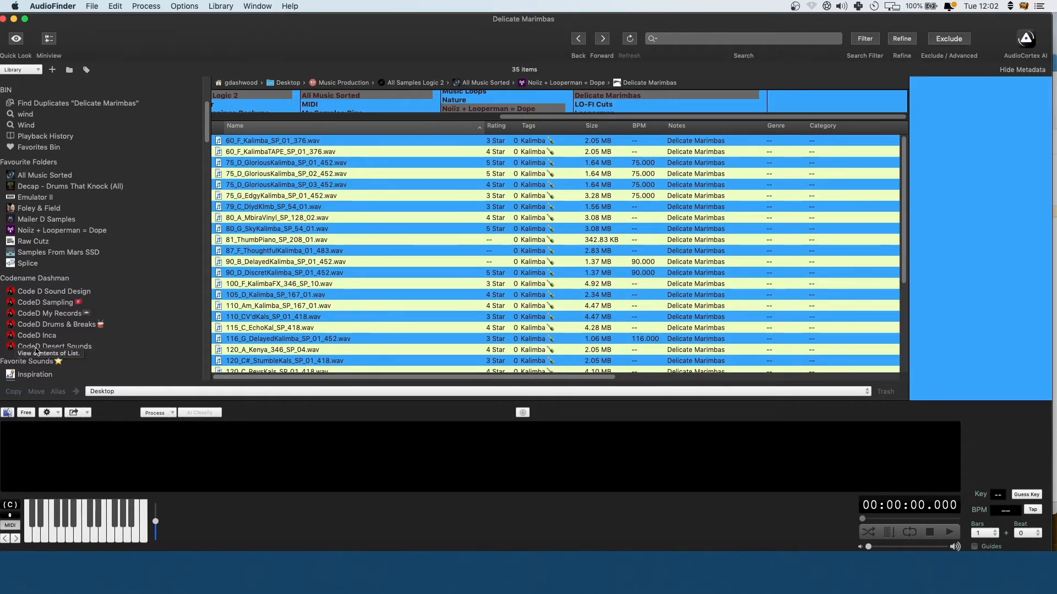
pyautogui.scroll(-4, 97, 192)
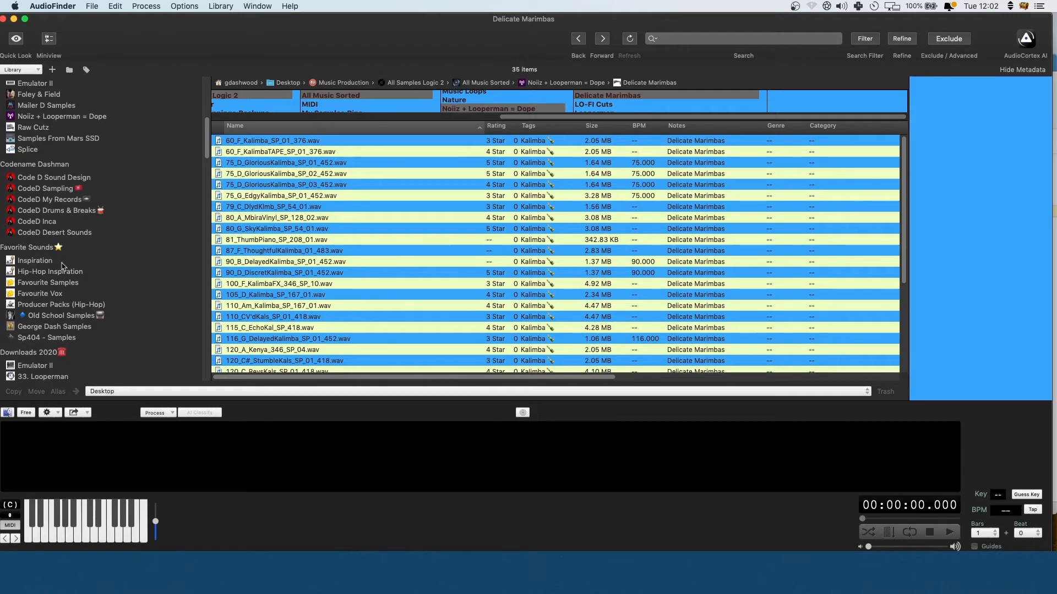
pyautogui.click(205, 271)
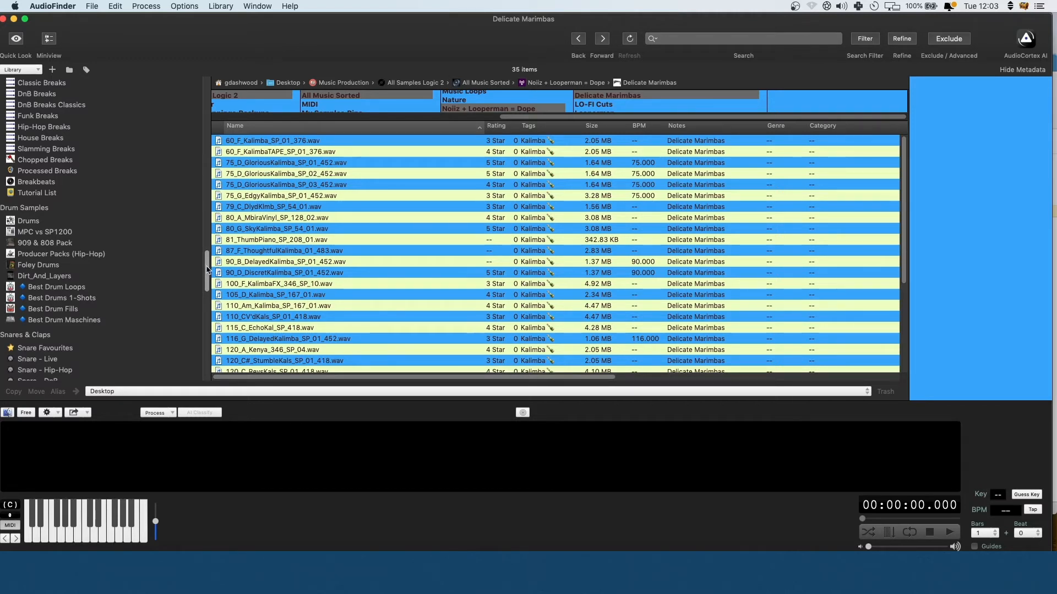
# Create a new sidebar group from the Projects heading at the end of the library sidebar.
pyautogui.moveTo(207, 270); pyautogui.dragTo(193, 366)
pyautogui.rightClick(16, 341)
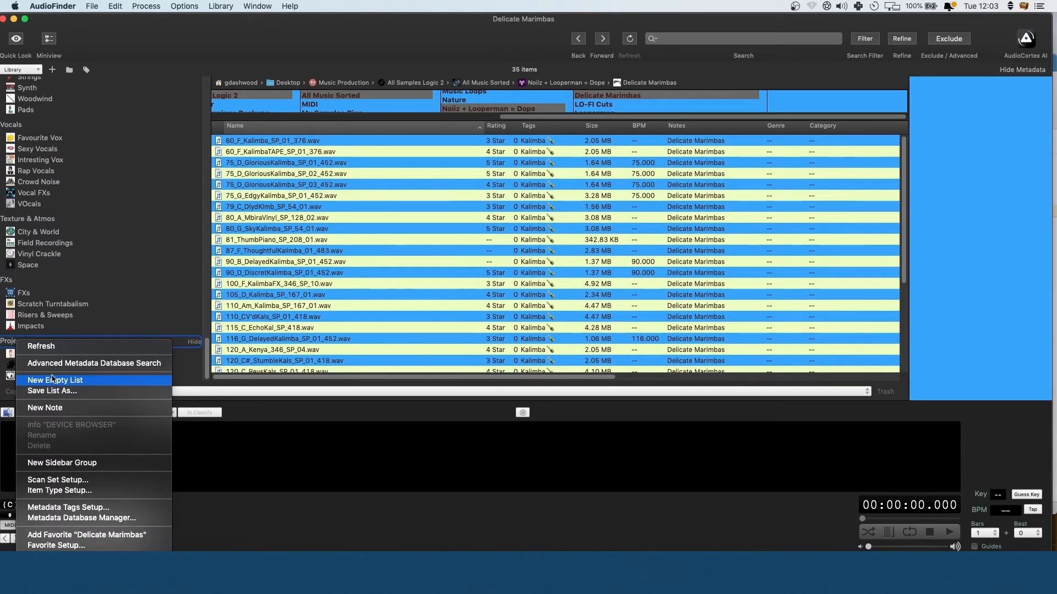
pyautogui.rightClick(10, 341)
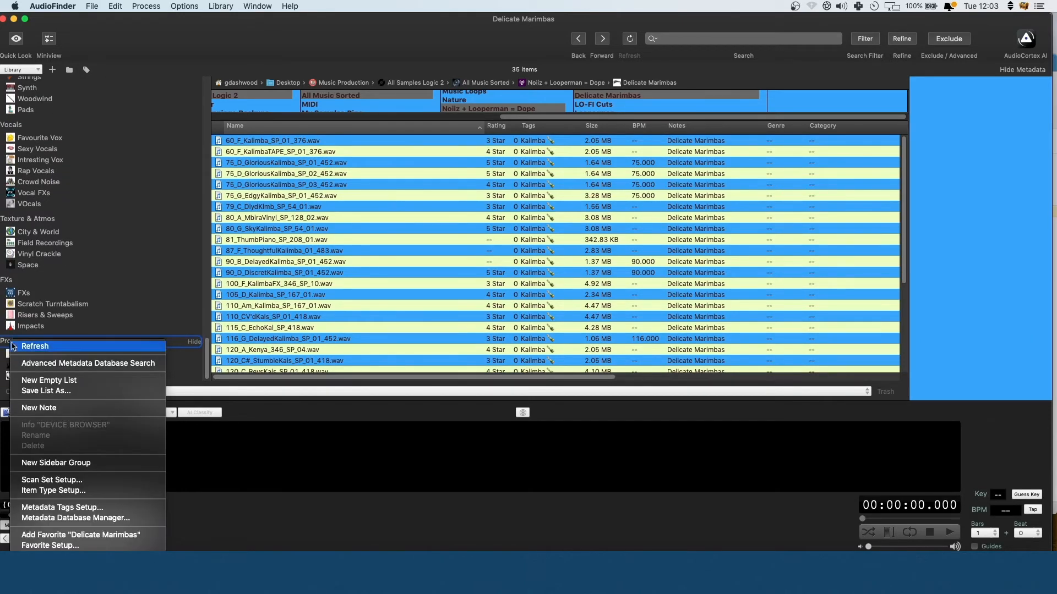
pyautogui.click(45, 466)
# Find the new untitled group at the end of the library sidebar and rename it "Tutorial".
pyautogui.scroll(10, 24, 226)
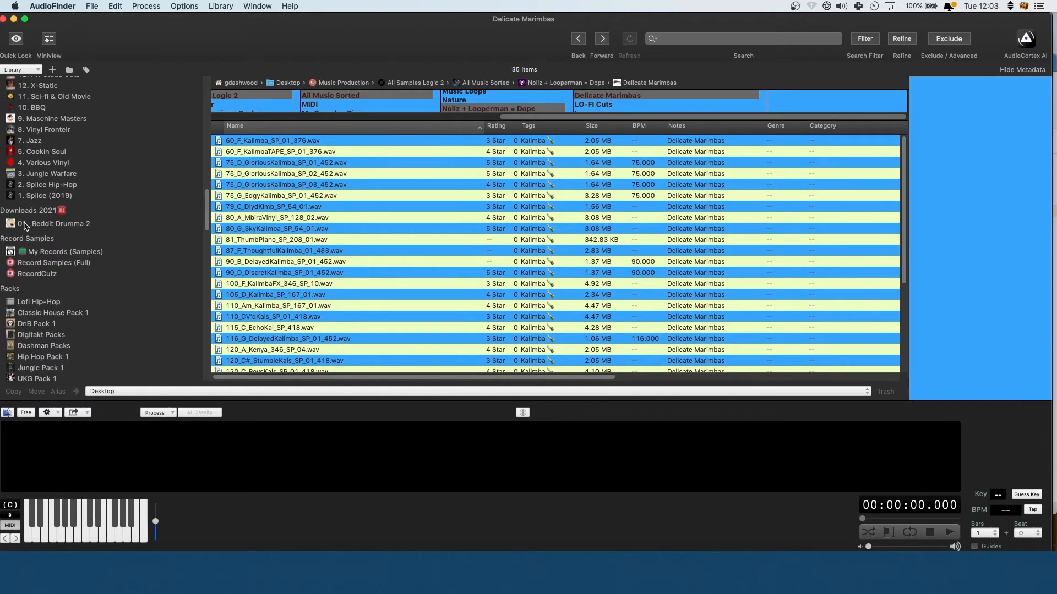
pyautogui.scroll(10, 24, 226)
pyautogui.rightClick(21, 191)
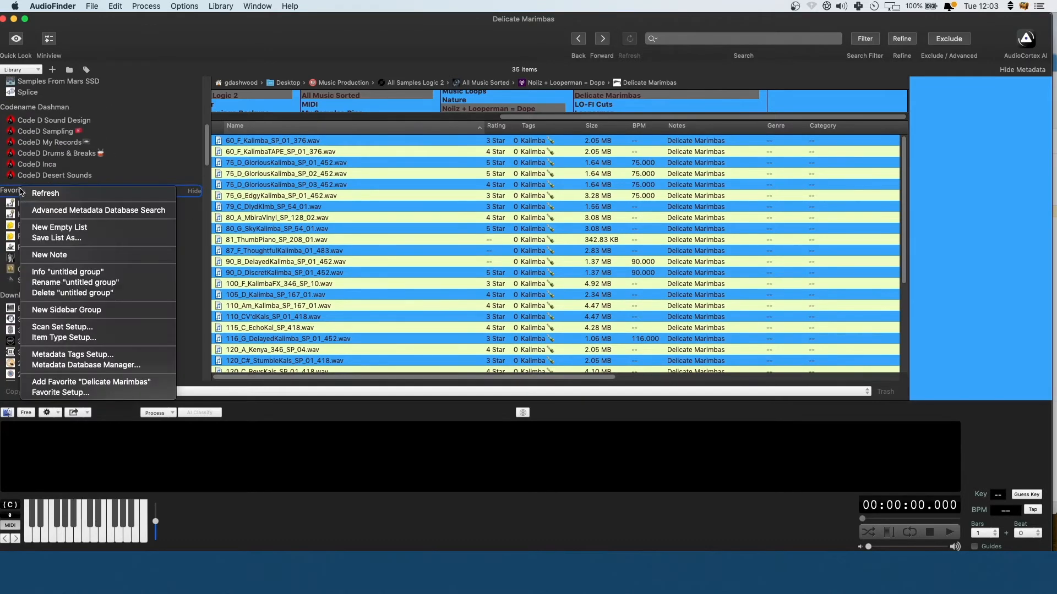
pyautogui.click(10, 194)
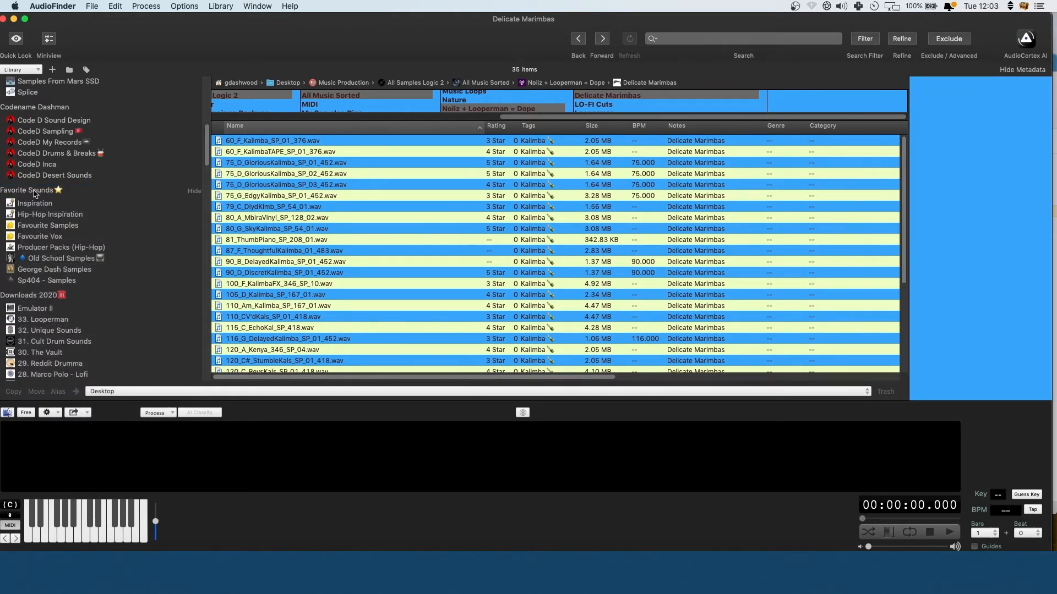
pyautogui.scroll(-15, 22, 197)
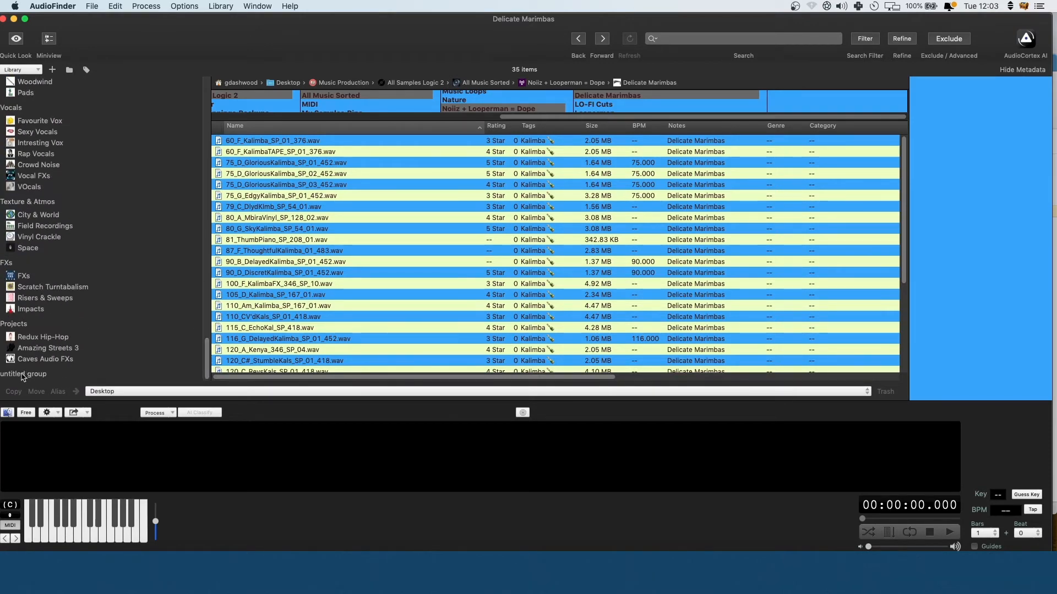
pyautogui.doubleClick(23, 374)
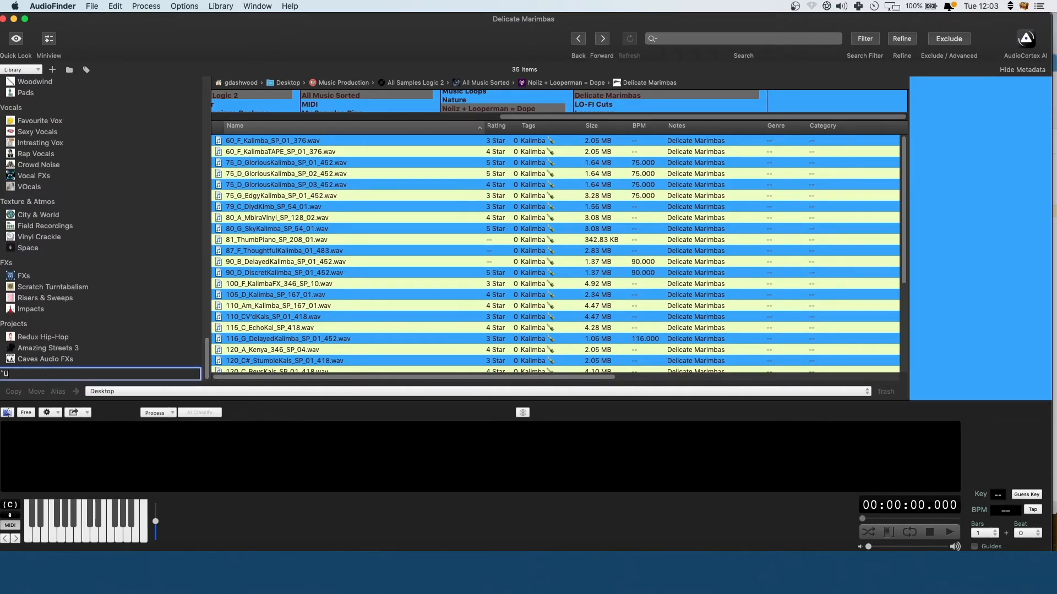
pyautogui.press('Return')
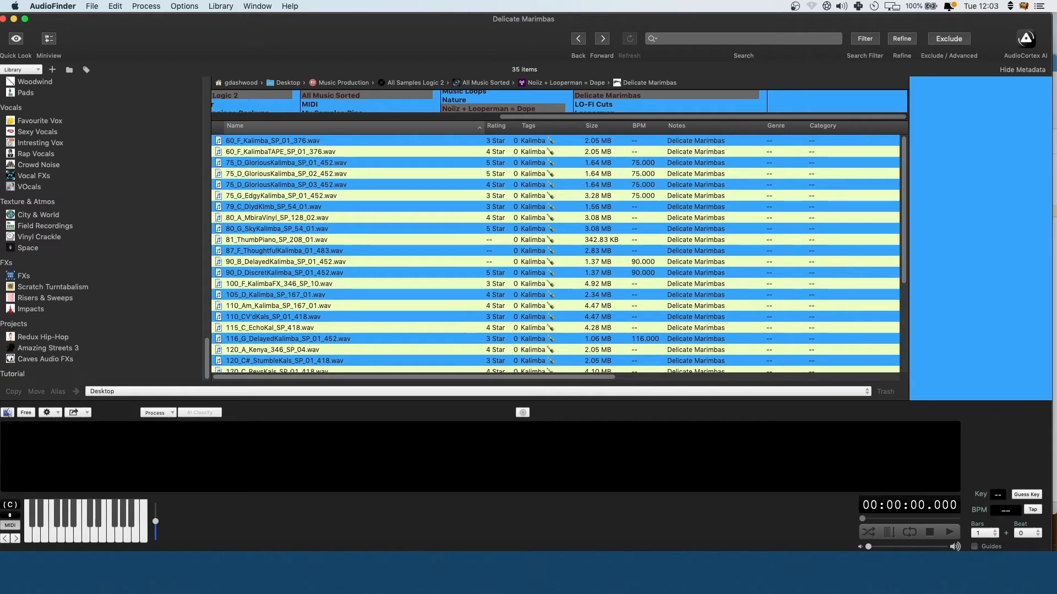
# Create a new empty list from the Tutorial group and locate it among the saved lists.
pyautogui.rightClick(22, 376)
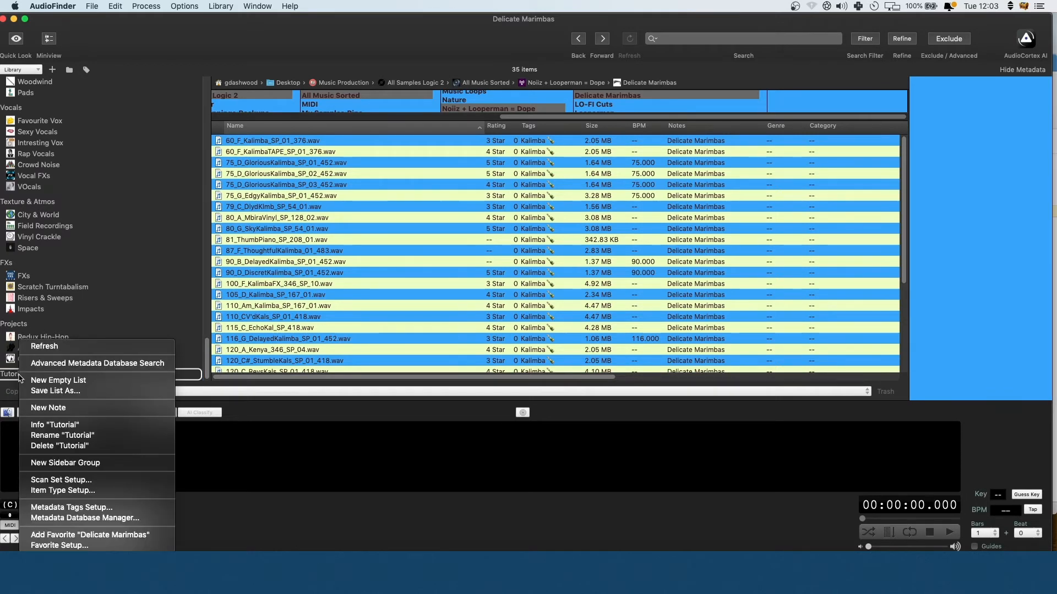
pyautogui.click(61, 380)
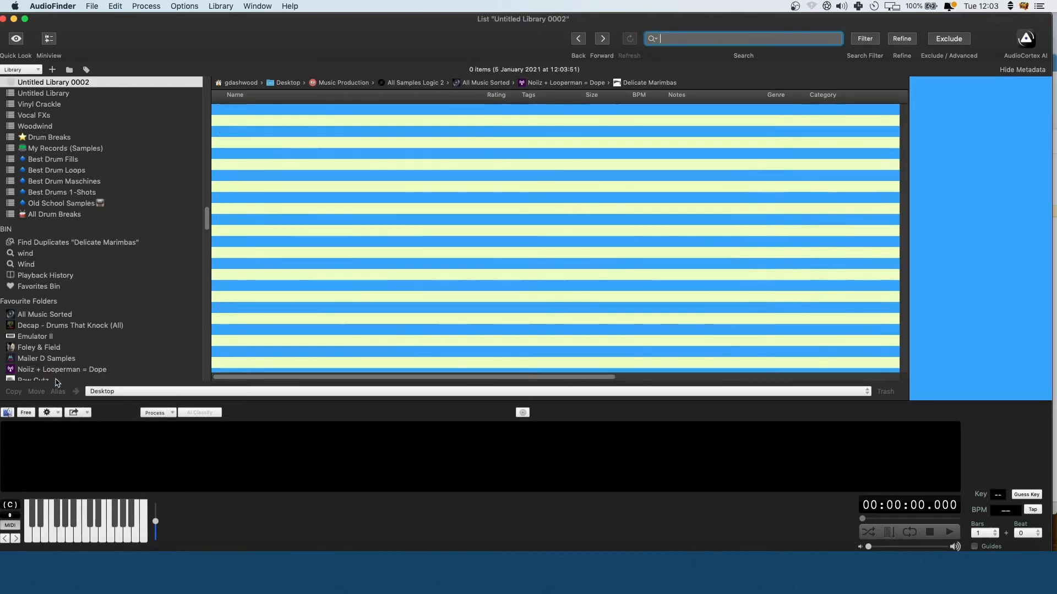
pyautogui.scroll(-15, 83, 174)
pyautogui.scroll(15, 82, 174)
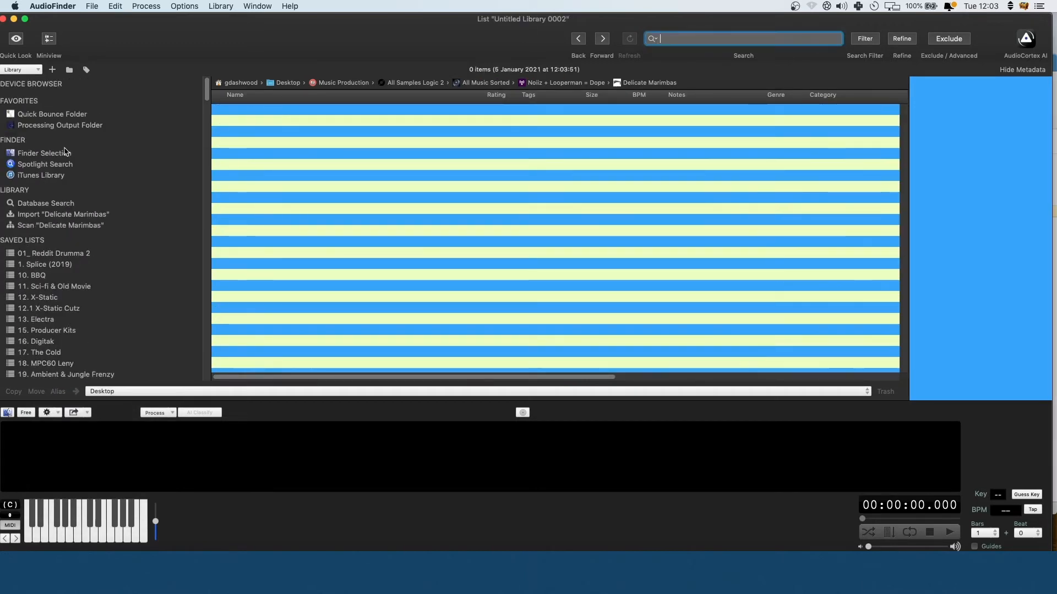
pyautogui.scroll(-20, 35, 242)
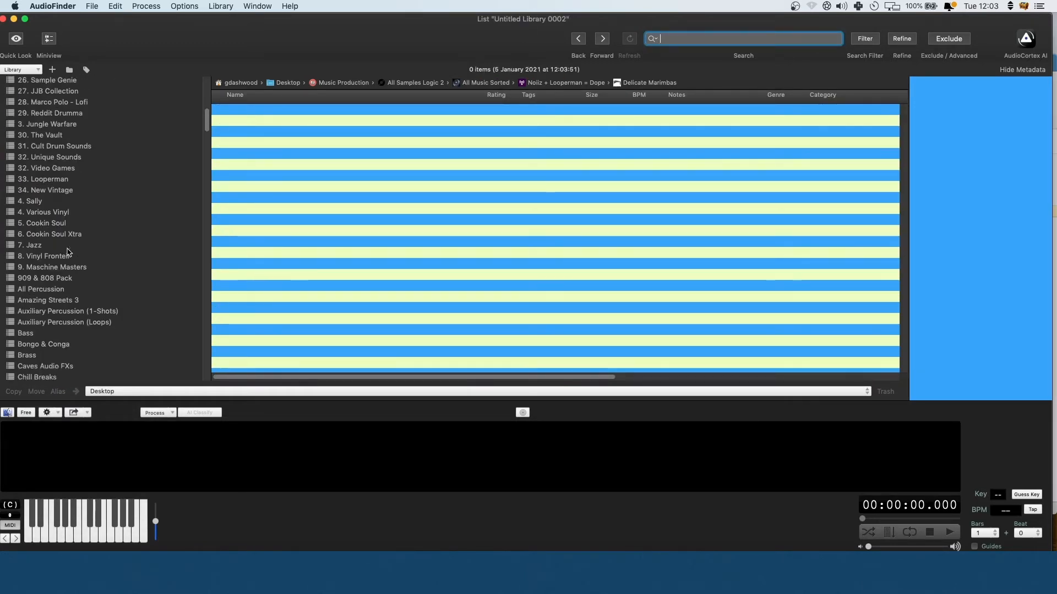
pyautogui.scroll(-20, 69, 253)
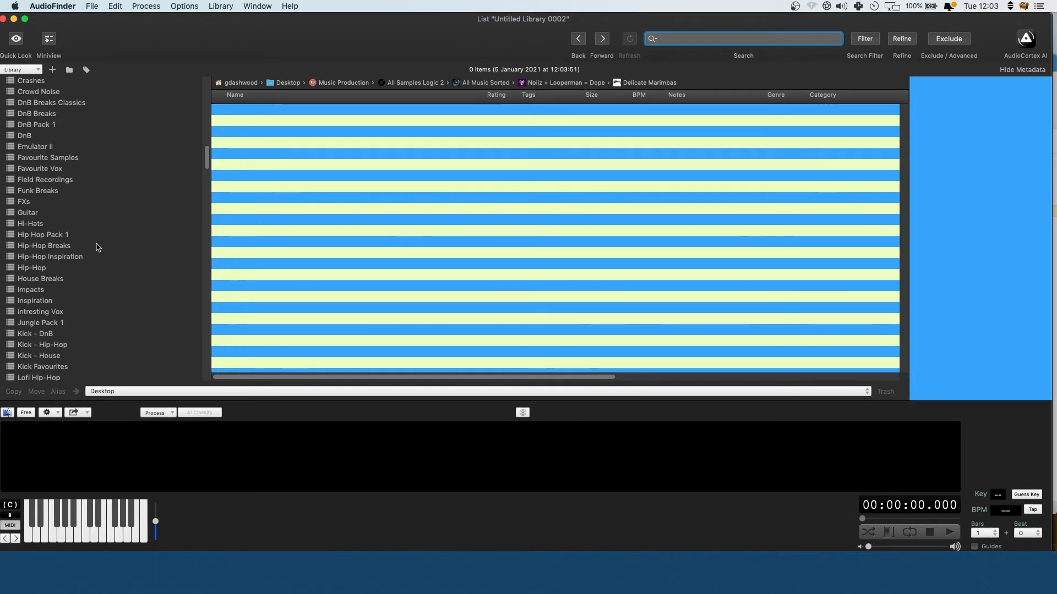
pyautogui.scroll(-15, 69, 242)
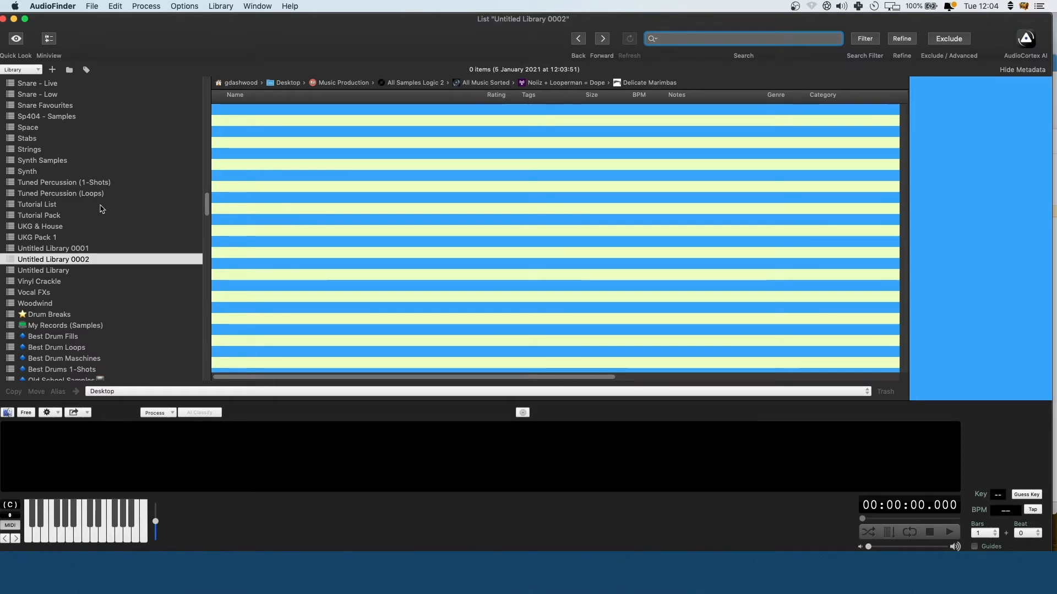
# Rename the new untitled saved list "Tutorial list 3", move it under the Tutorial heading and open it there.
pyautogui.scroll(-3, 207, 201)
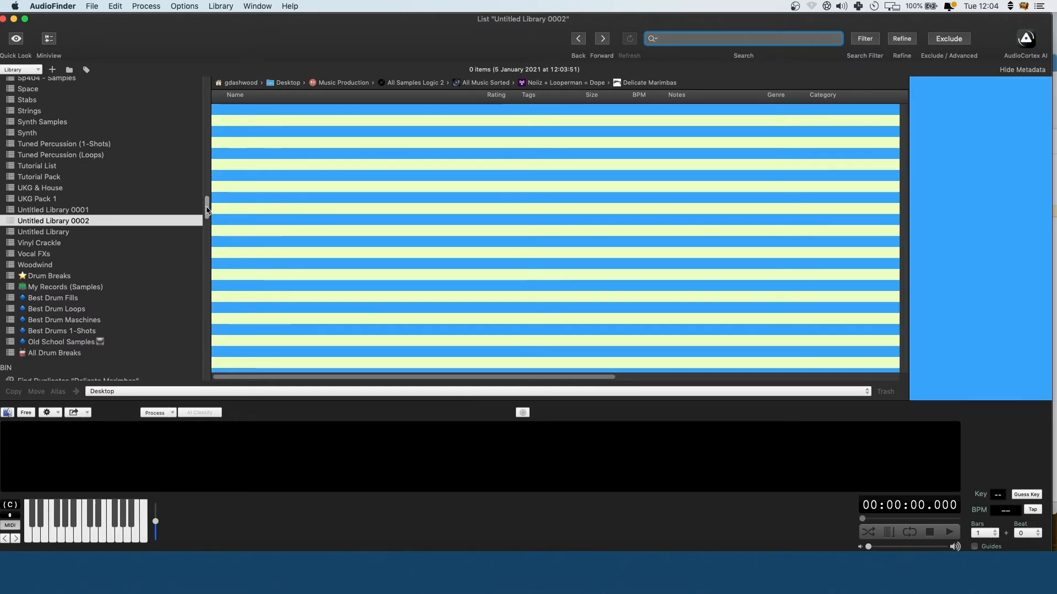
pyautogui.doubleClick(53, 221)
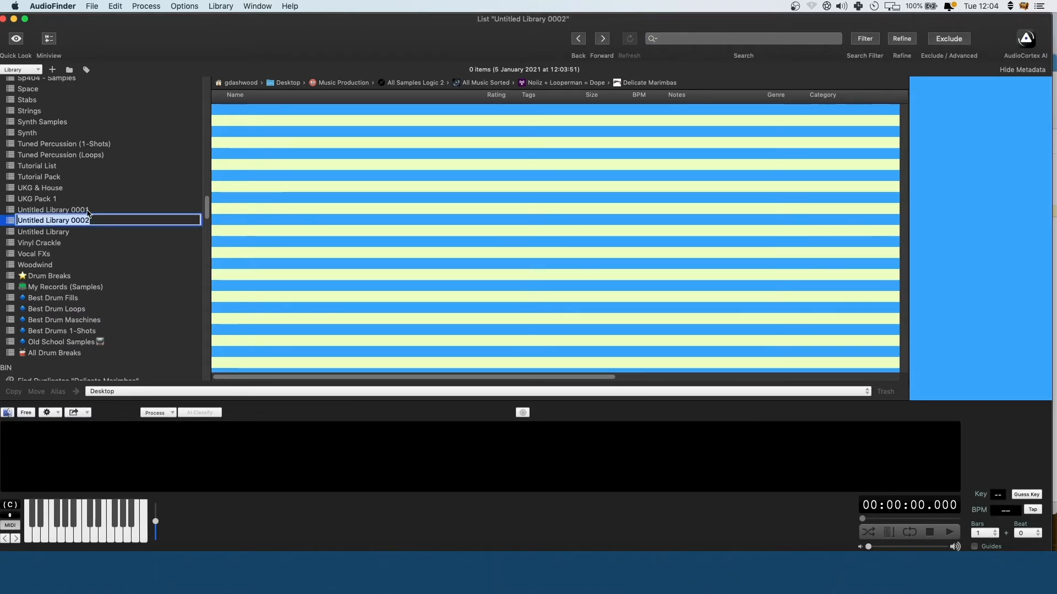
pyautogui.write('Tutorial List')
pyautogui.press('Return')
pyautogui.click(599, 197)
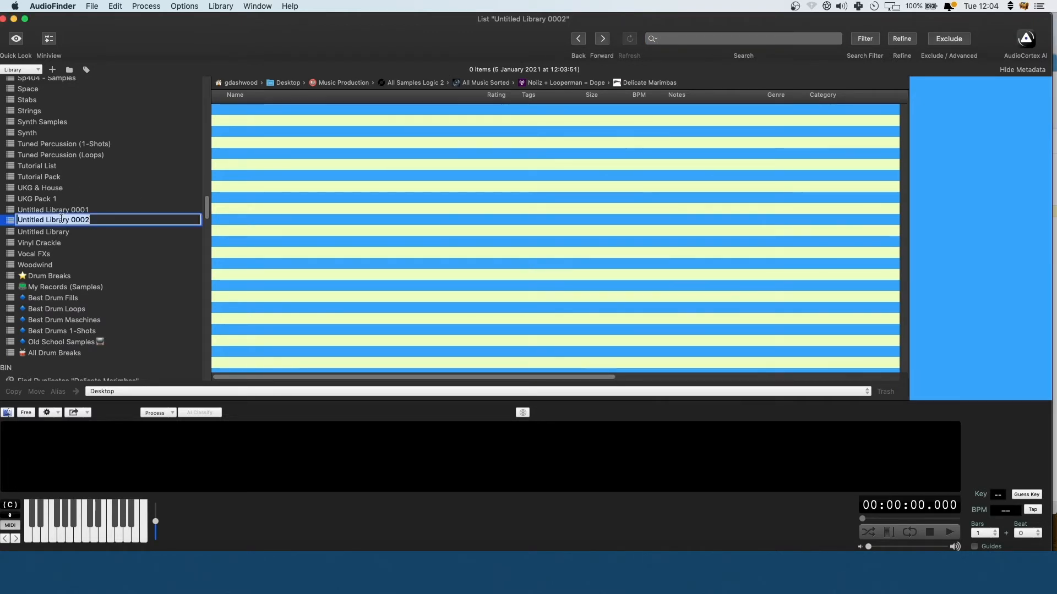
pyautogui.write('Tutorial')
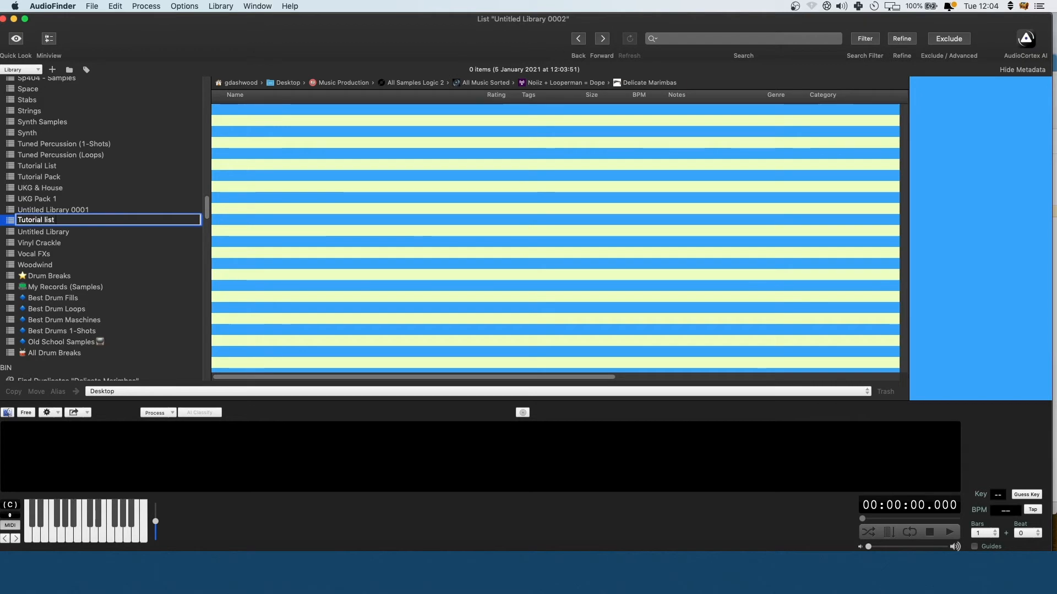
pyautogui.write(' list')
pyautogui.press('Return')
pyautogui.moveTo(63, 220); pyautogui.dragTo(24, 377)
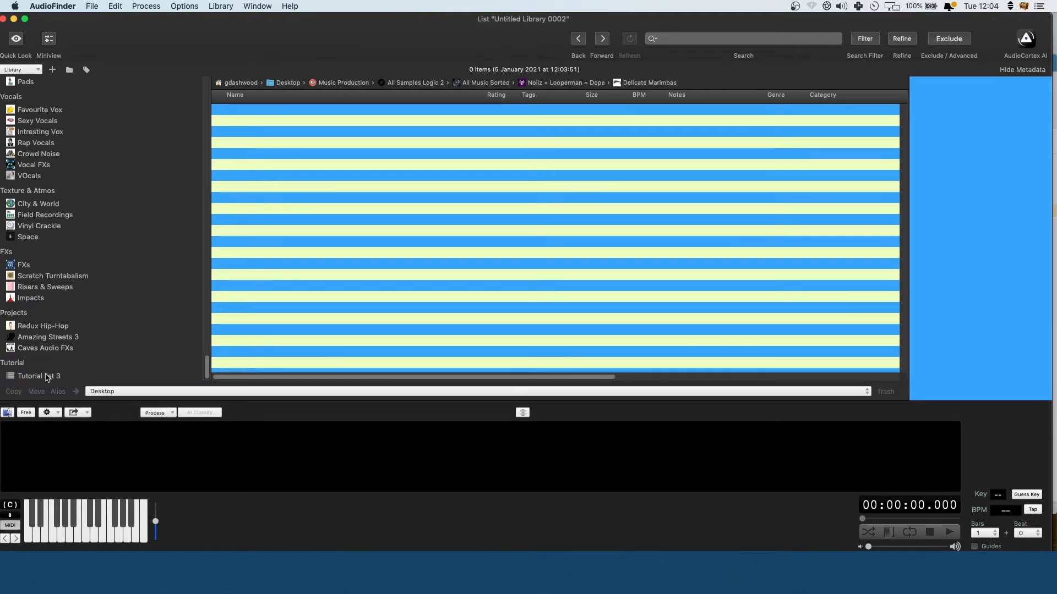
pyautogui.click(31, 375)
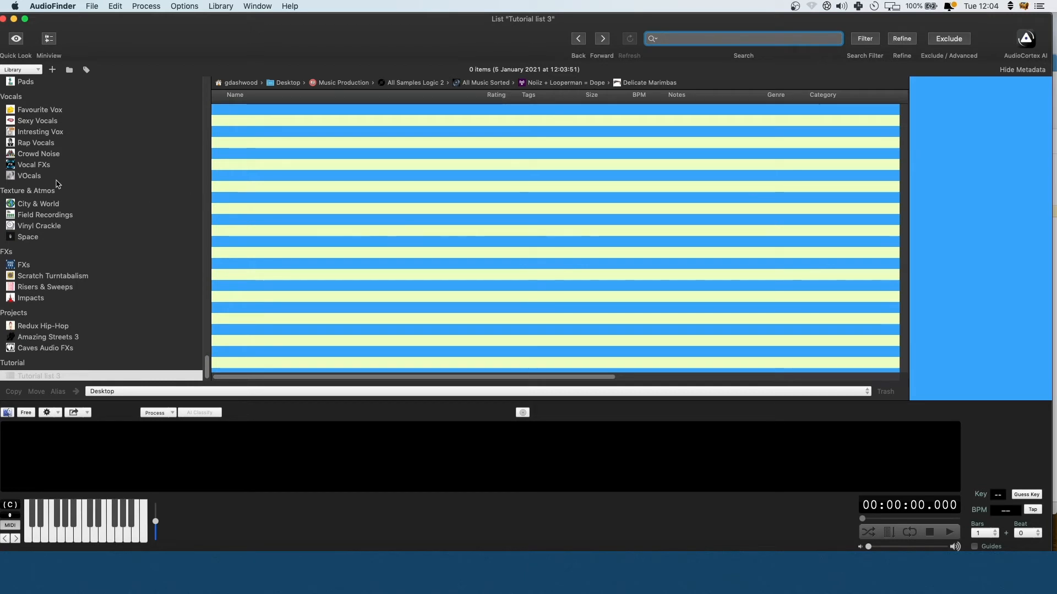
# Add the first six samples of the Favorites Bin to Tutorial list 3 and open the list.
pyautogui.scroll(20, 110, 209)
pyautogui.scroll(10, 87, 220)
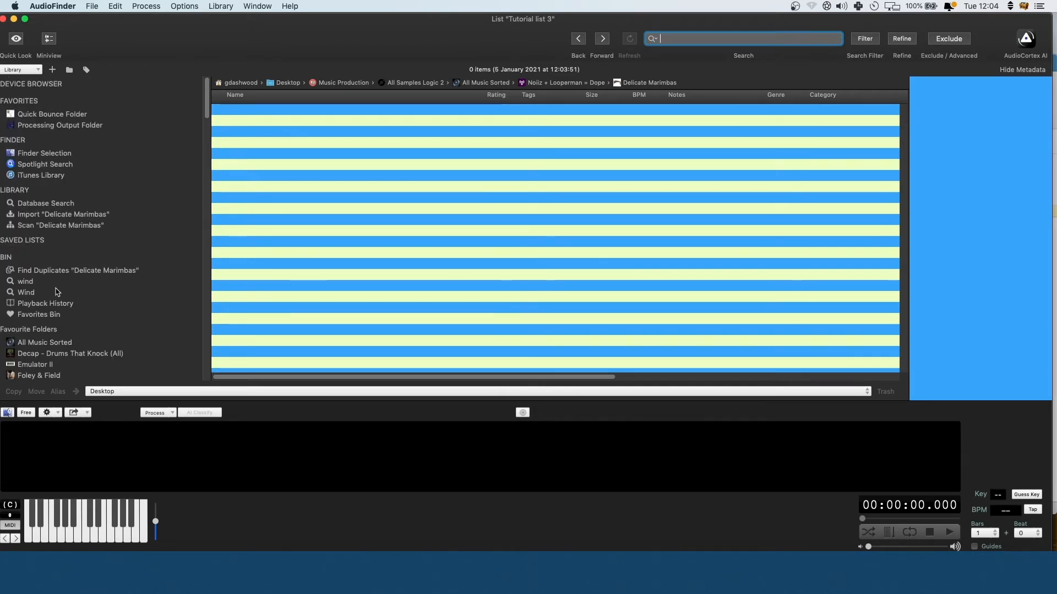
pyautogui.click(61, 315)
pyautogui.click(482, 168)
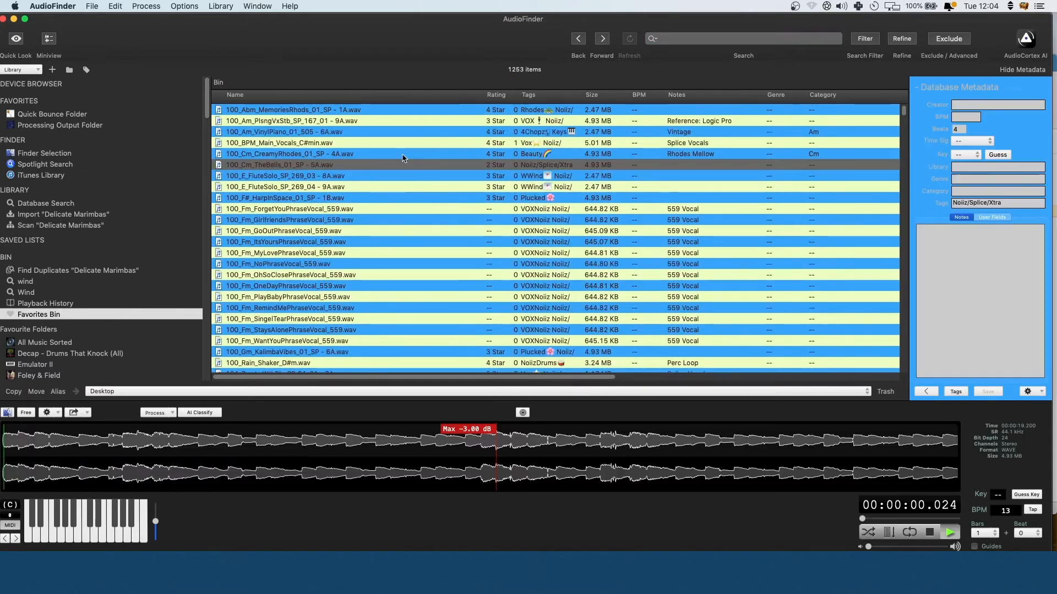
pyautogui.keyDown('shift'); pyautogui.click(275, 109); pyautogui.keyUp('shift')
pyautogui.scroll(-20, 86, 249)
pyautogui.scroll(-10, 87, 250)
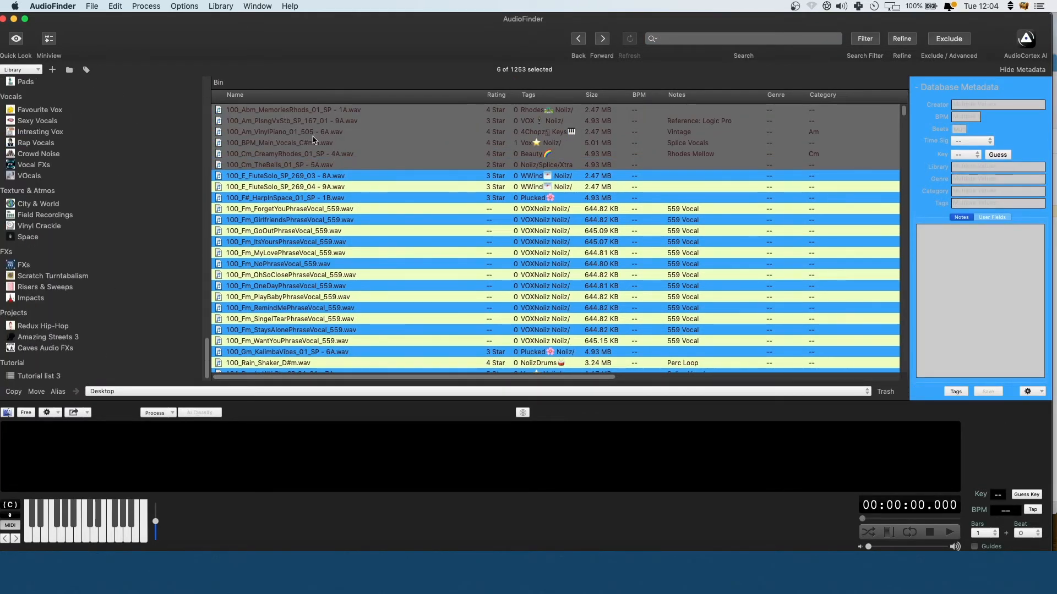
pyautogui.moveTo(314, 140); pyautogui.dragTo(44, 376)
pyautogui.click(44, 377)
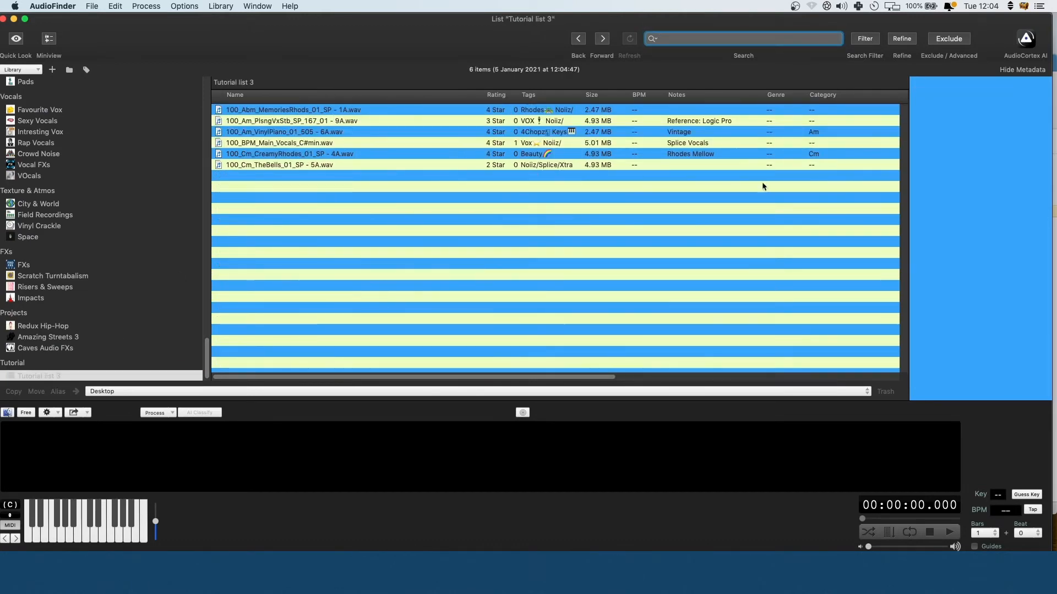
# Switch to Finder and add the JUNO 106 folder to AudioFinder's Tutorial group above Tutorial list 3.
pyautogui.moveTo(1056, 132); pyautogui.dragTo(495, 197)
pyautogui.click(604, 380)
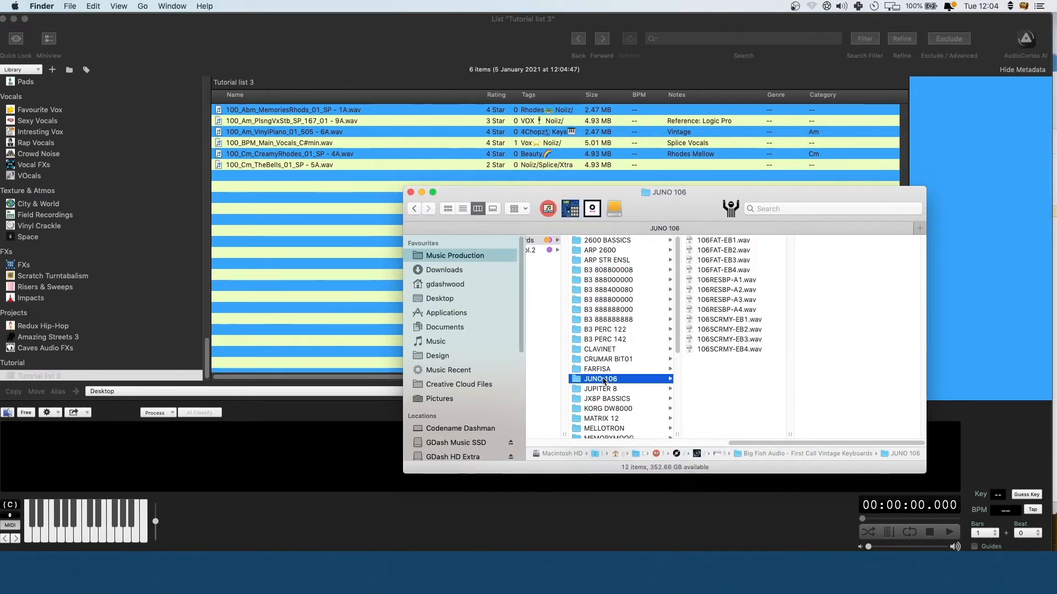
pyautogui.moveTo(604, 380); pyautogui.dragTo(23, 366)
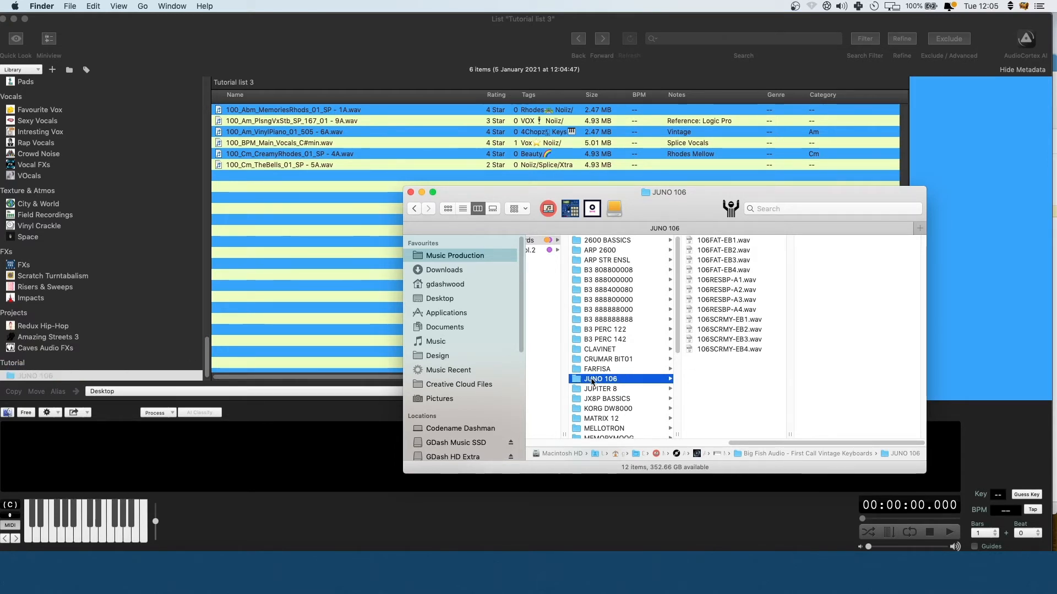
pyautogui.scroll(-1, 69, 351)
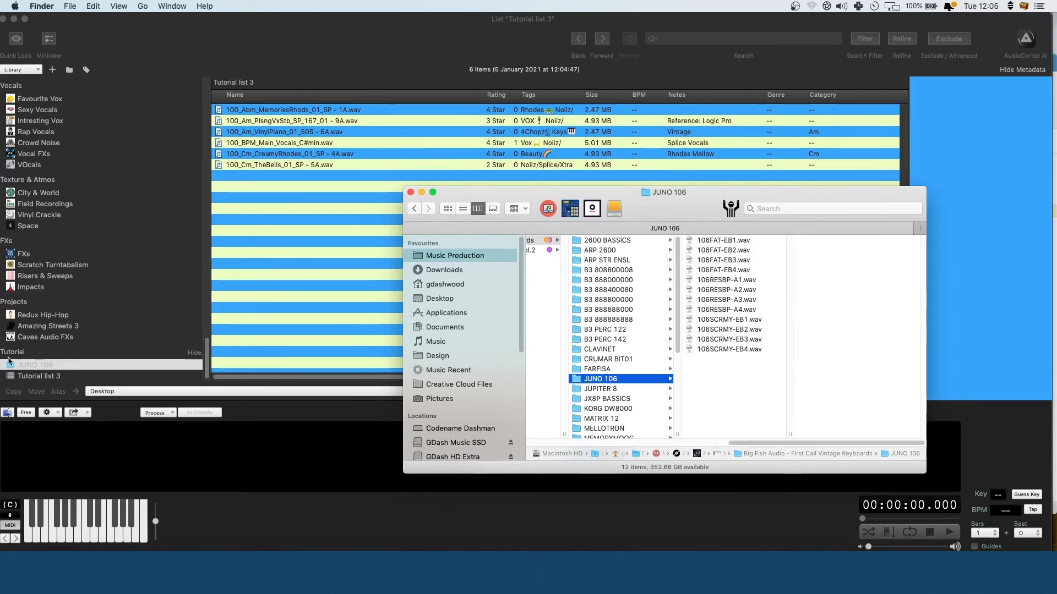
pyautogui.click(50, 365)
pyautogui.click(48, 363)
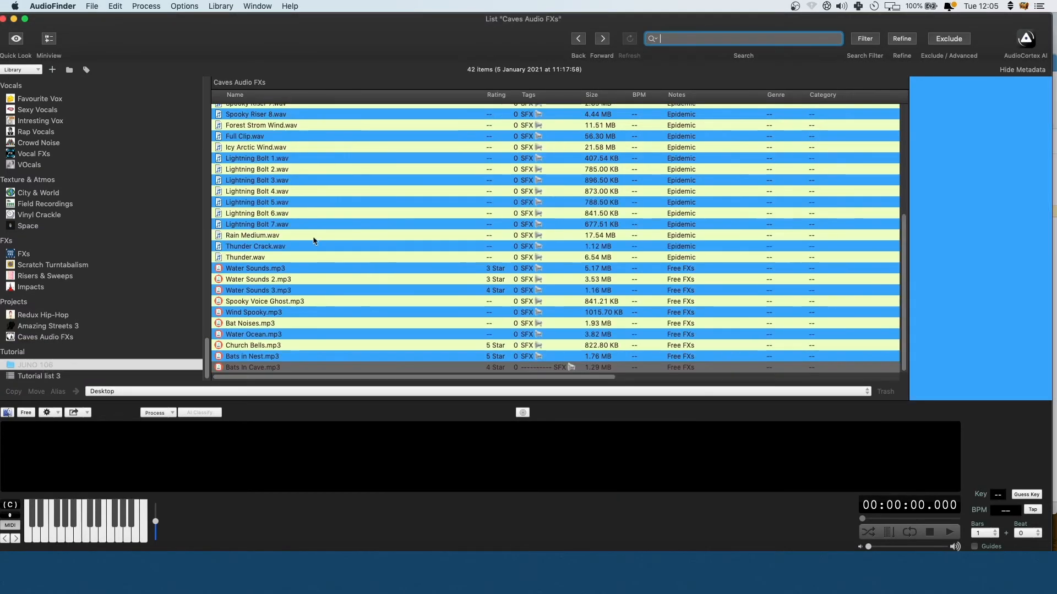
pyautogui.click(49, 376)
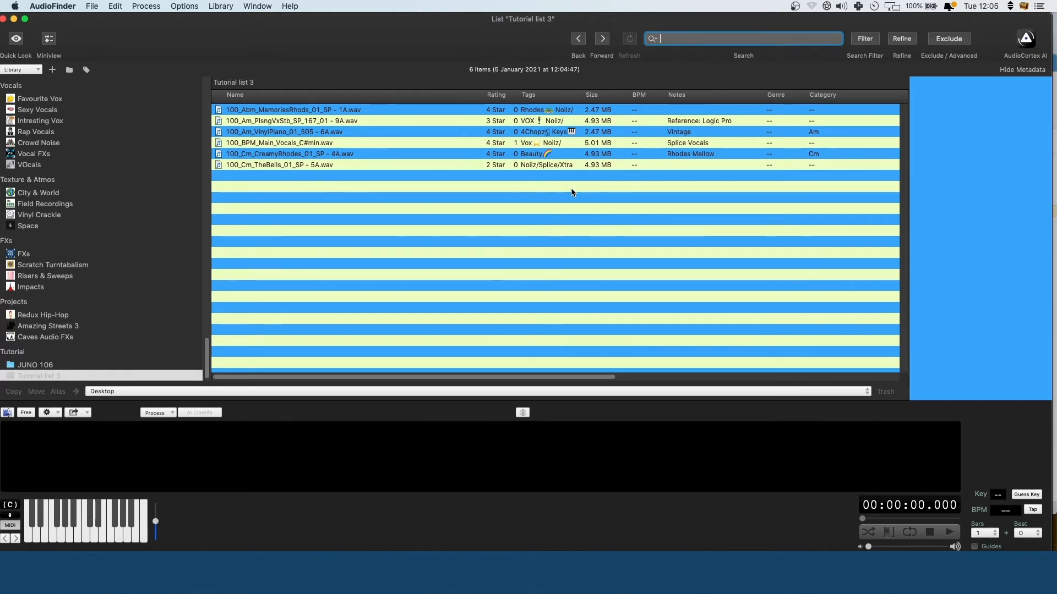
# Add the Big Fish Audio - First Call Vintage Keyboards folder from Finder to the Tutorial group and open it.
pyautogui.moveTo(592, 240); pyautogui.dragTo(28, 361)
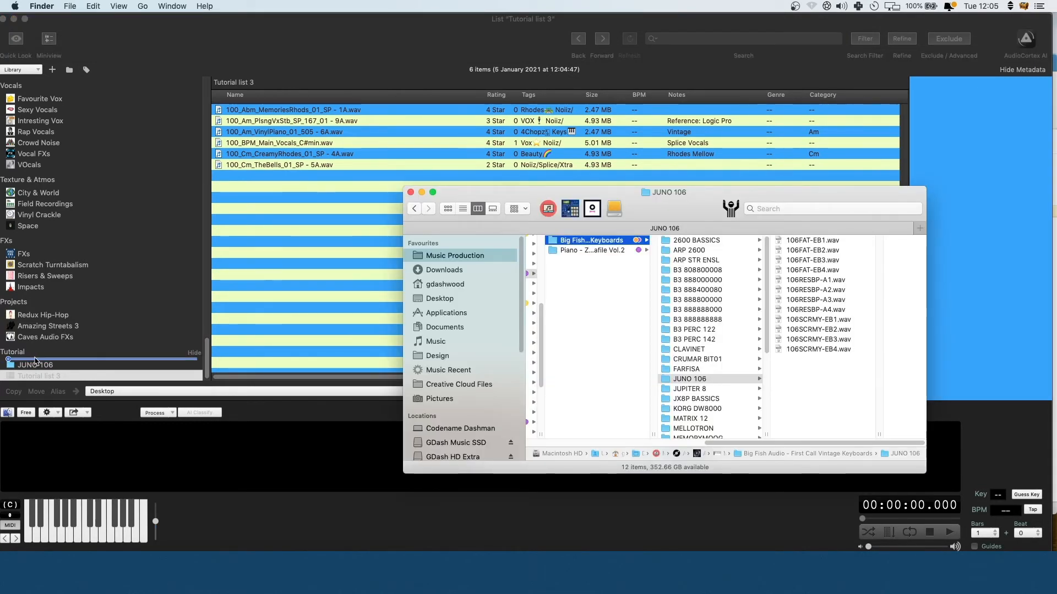
pyautogui.moveTo(39, 361); pyautogui.dragTo(39, 360)
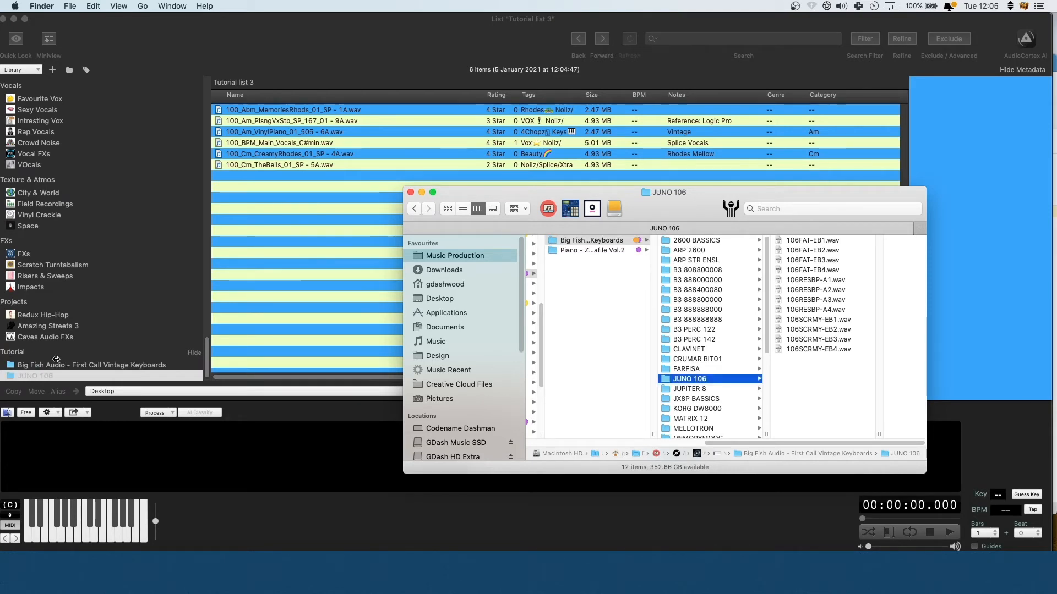
pyautogui.click(59, 365)
pyautogui.click(82, 364)
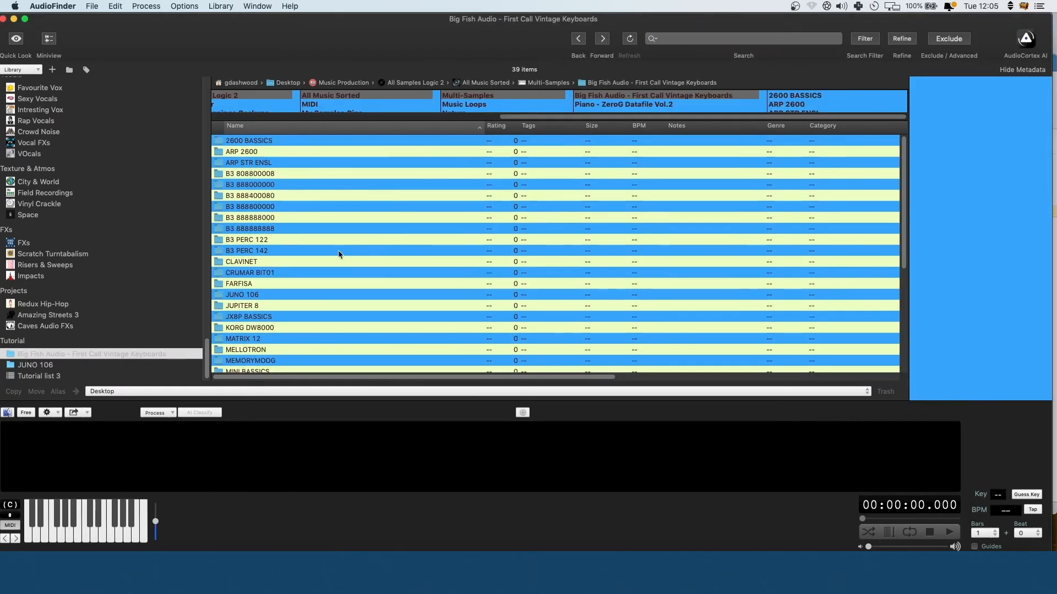
# Open the JX8P BASSICS folder and audition its 8PBASSC2-C.wav sample.
pyautogui.doubleClick(293, 317)
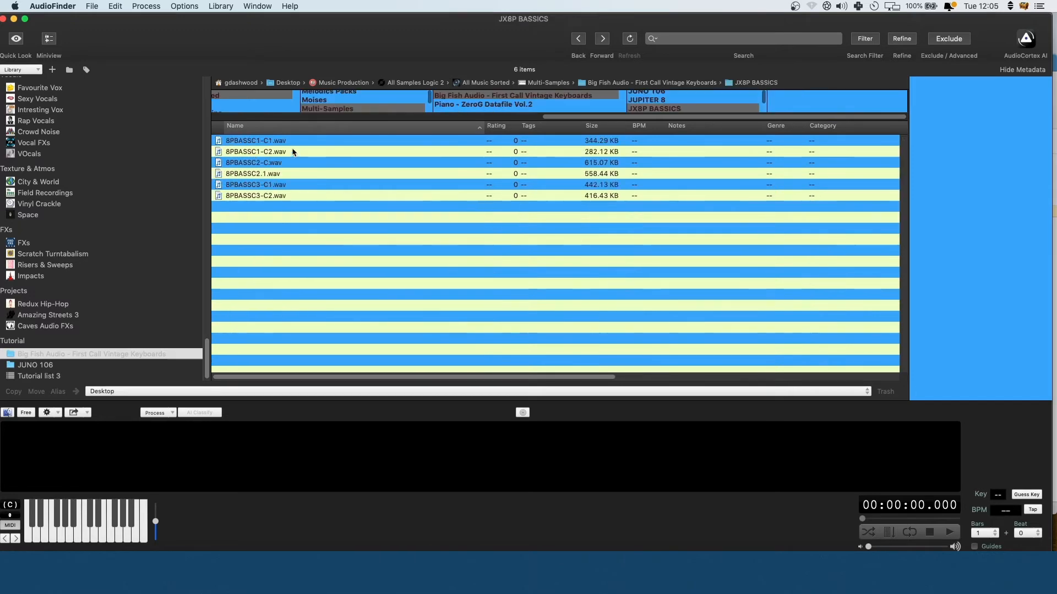
pyautogui.click(258, 174)
pyautogui.press('Up')
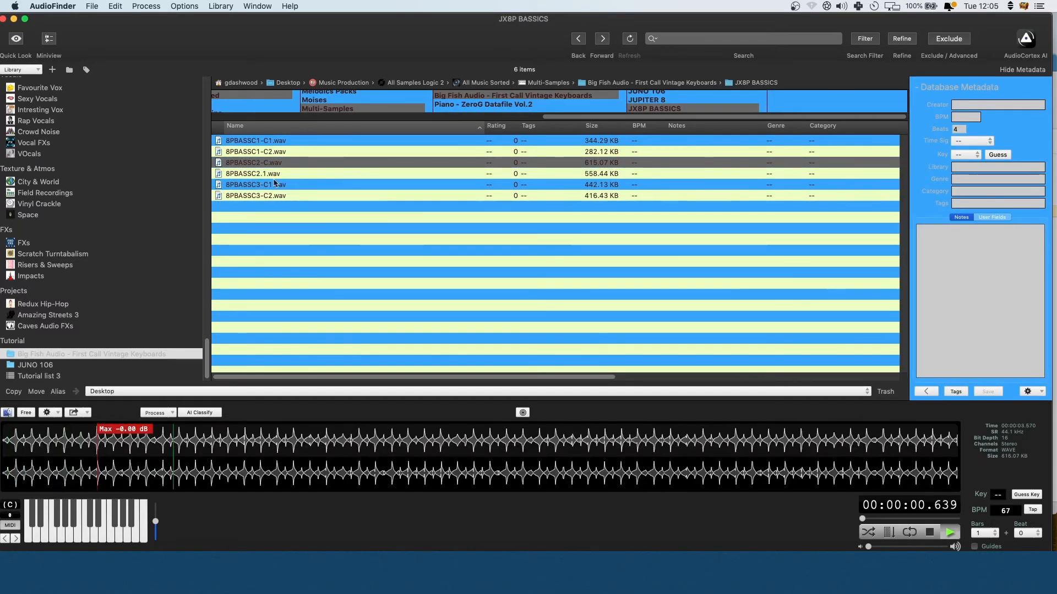
pyautogui.moveTo(262, 164); pyautogui.dragTo(295, 147)
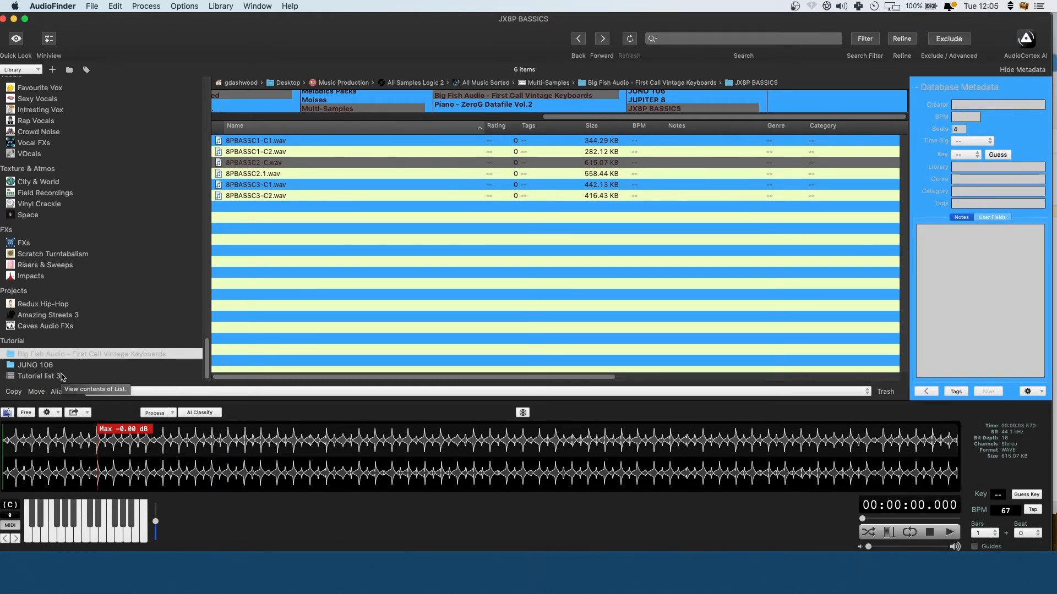
# Compare the contents of Tutorial list 3 with those of the Big Fish Audio folder in the Tutorial group.
pyautogui.click(62, 377)
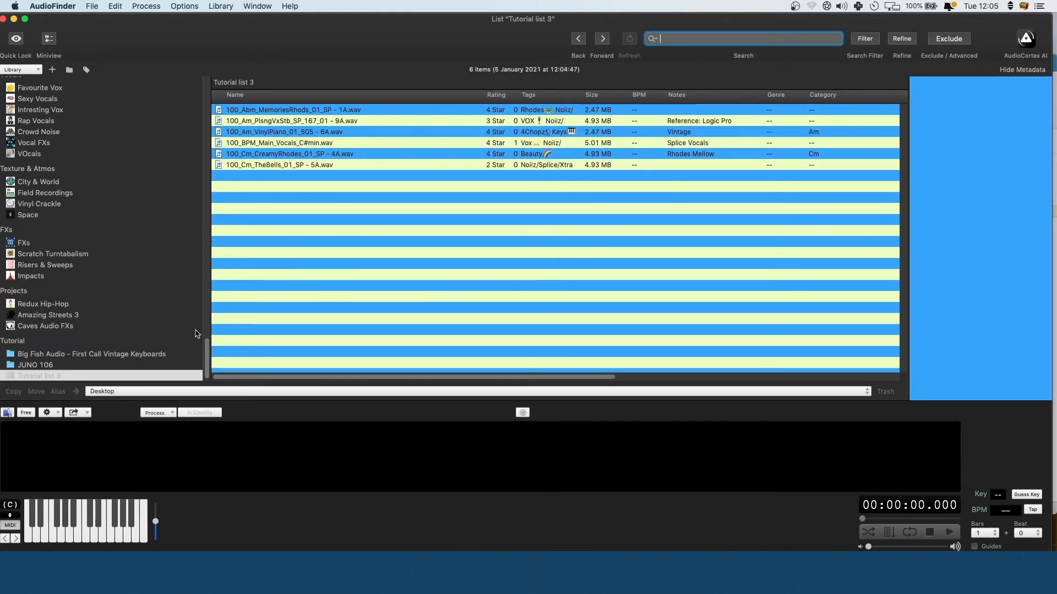
pyautogui.click(126, 355)
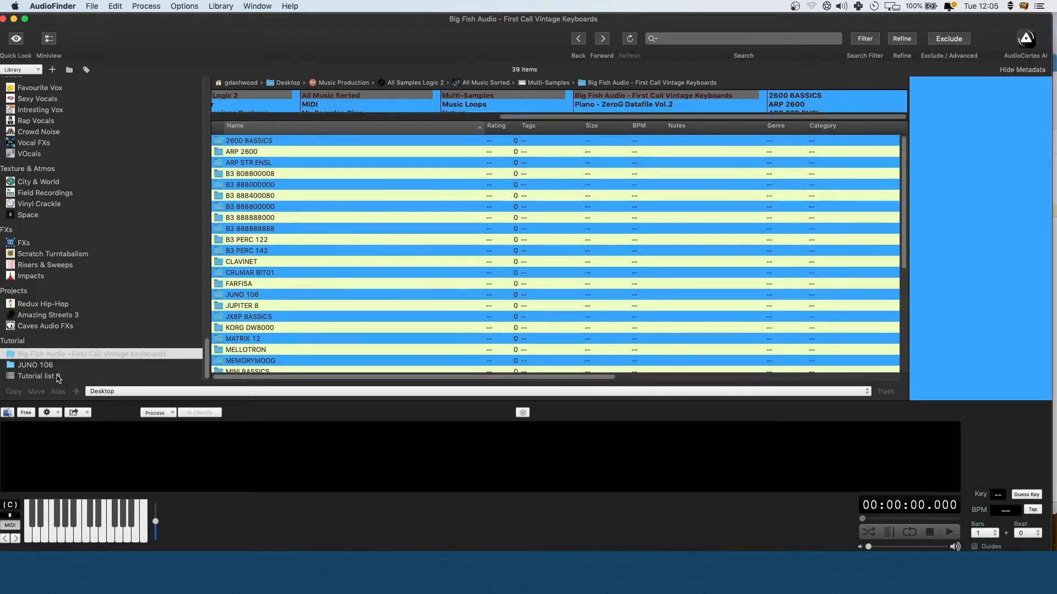
pyautogui.click(38, 376)
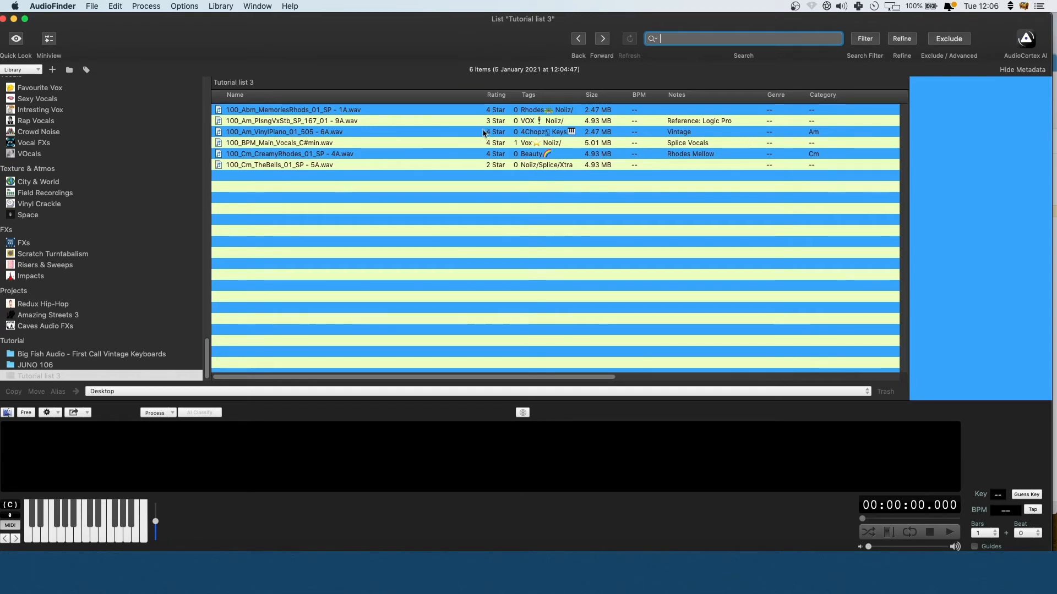
# Open the Favorites Bin and clear all samples from it.
pyautogui.scroll(3, 137, 316)
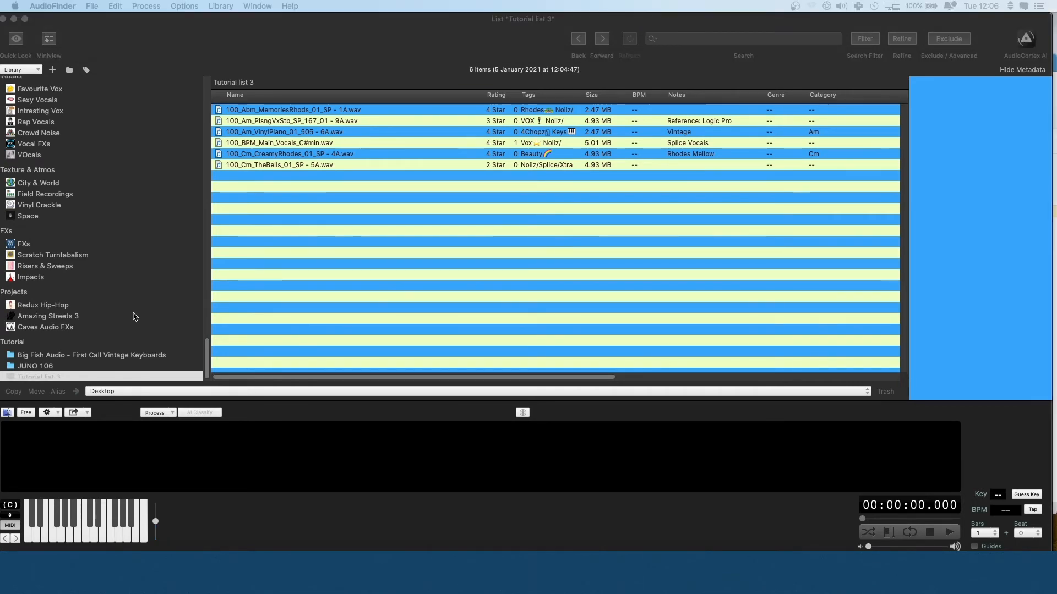
pyautogui.scroll(10, 70, 298)
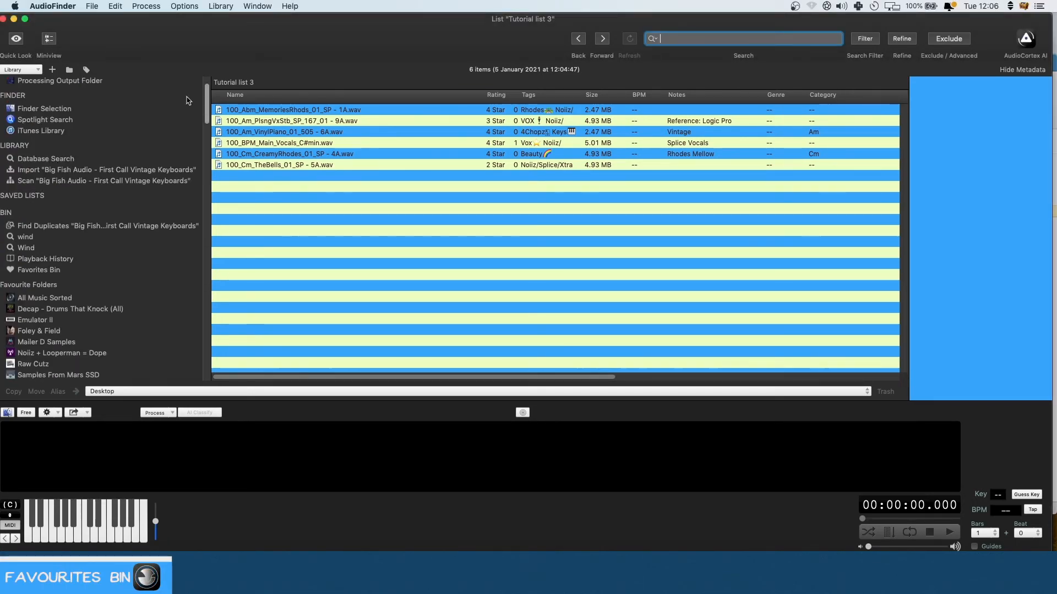
pyautogui.click(55, 314)
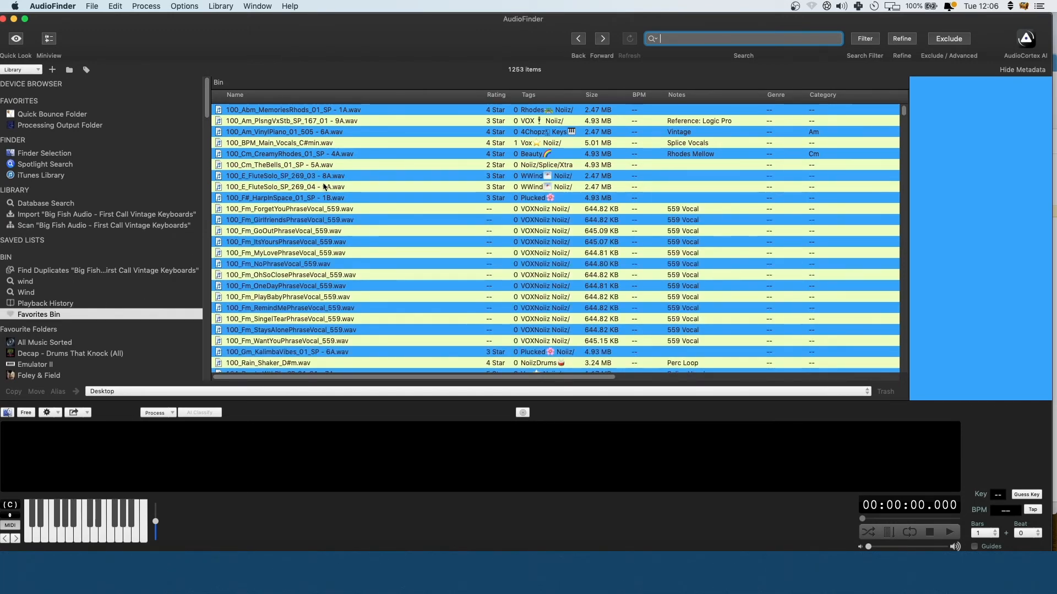
pyautogui.click(324, 187)
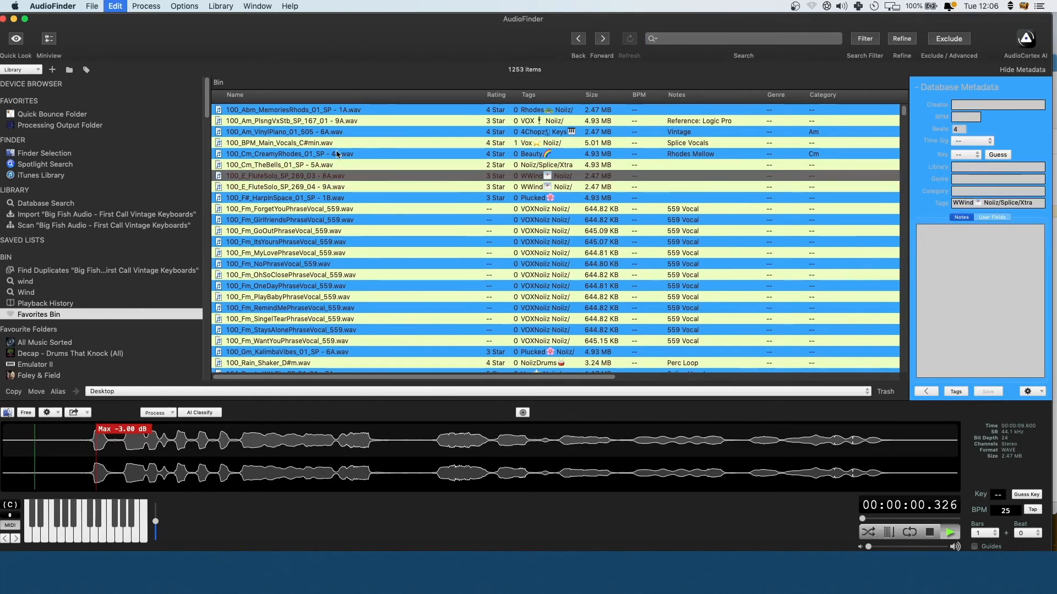
pyautogui.press('super+BackSpace')
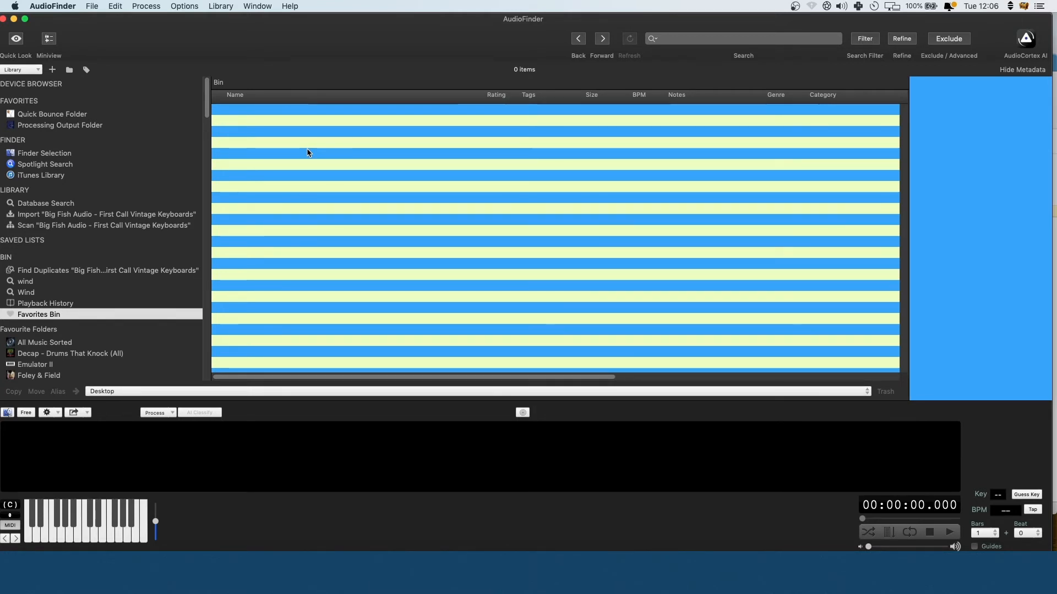
# Reopen Tutorial list 3 and remove 100_Cm_TheBells_01_SP - 5A.wav from the list only.
pyautogui.scroll(-15, 135, 273)
pyautogui.scroll(15, 202, 116)
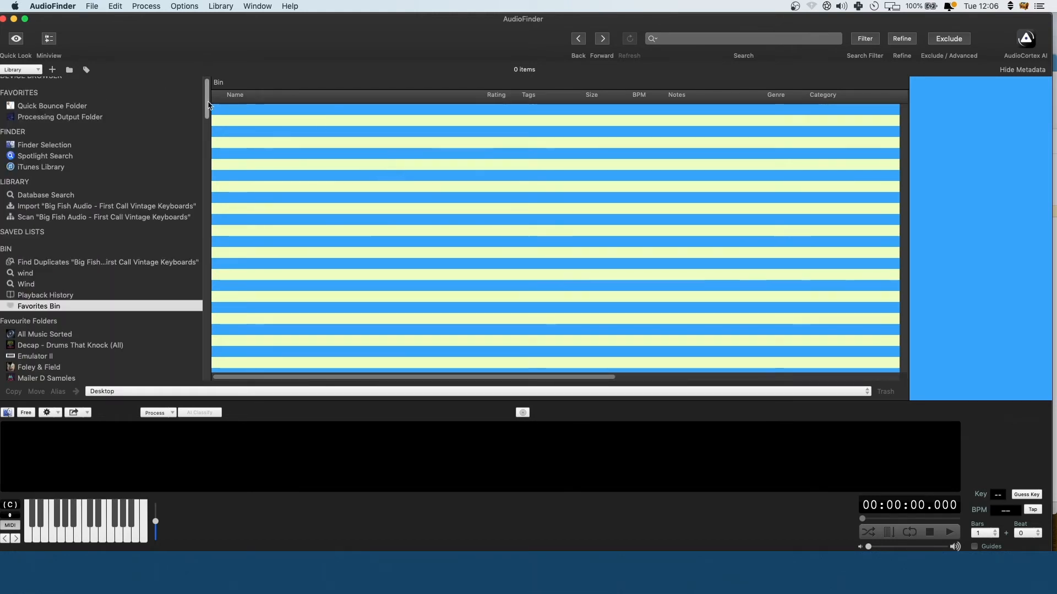
pyautogui.moveTo(207, 100); pyautogui.dragTo(207, 360)
pyautogui.click(33, 377)
pyautogui.click(347, 168)
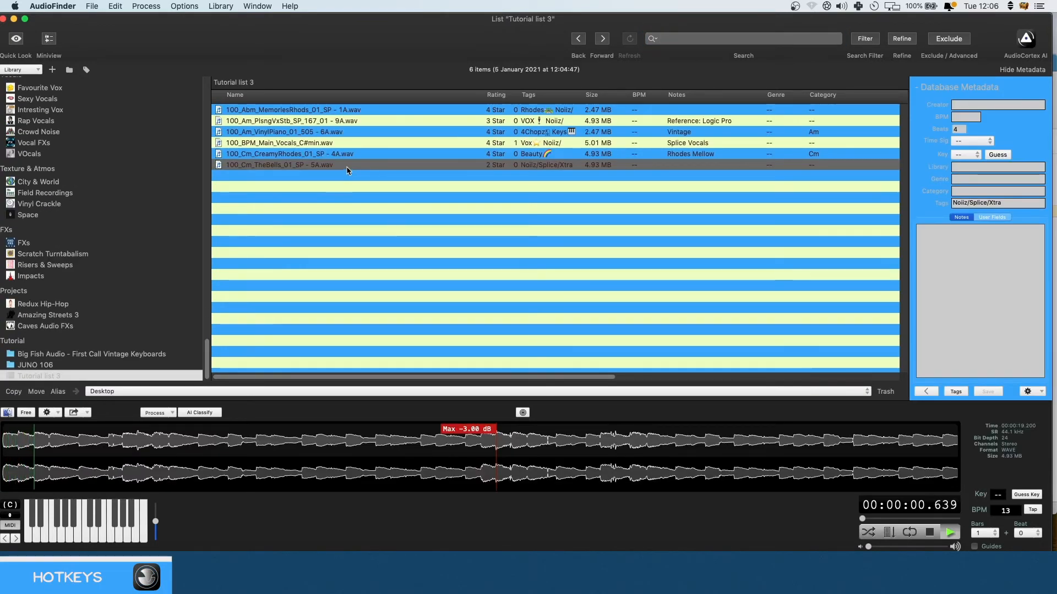
pyautogui.press('space')
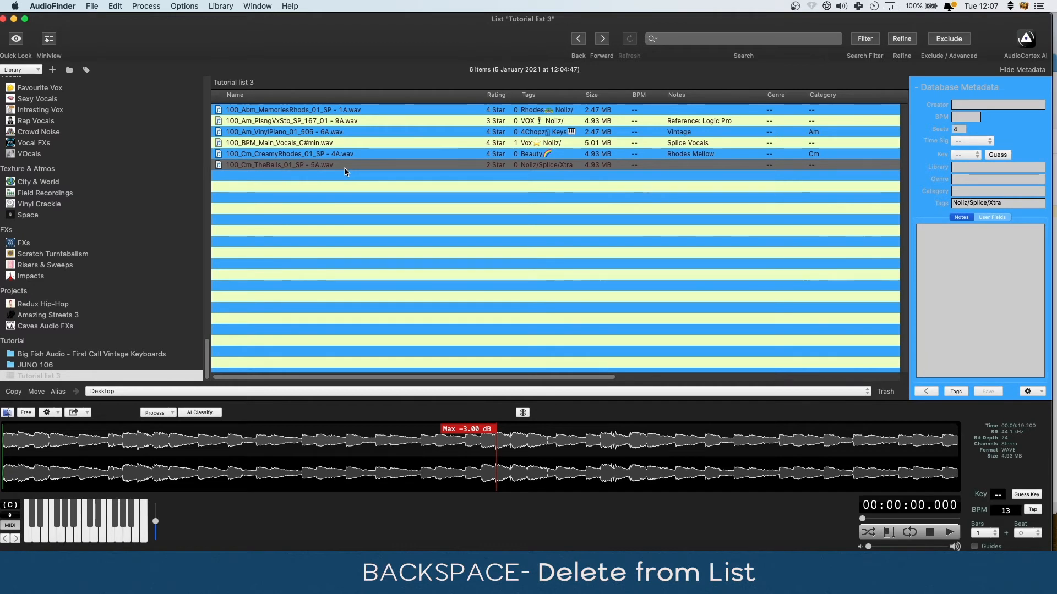
pyautogui.press('BackSpace')
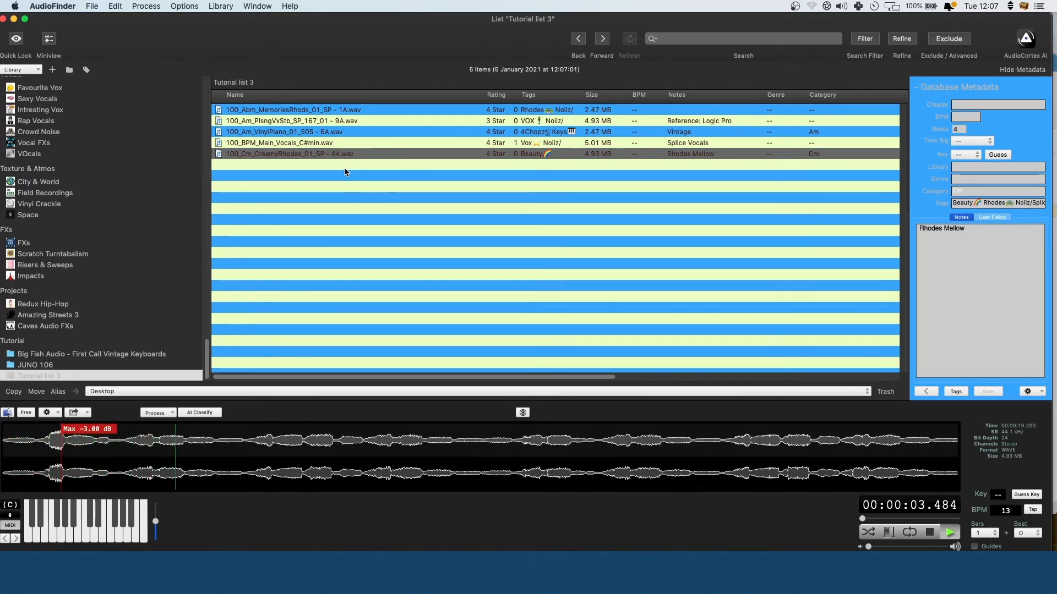
# Stop playback and move the selection in Tutorial list 3 up to 100_Am_PlsngVxStb_SP_167_01 - 9A.wav.
pyautogui.press('space')
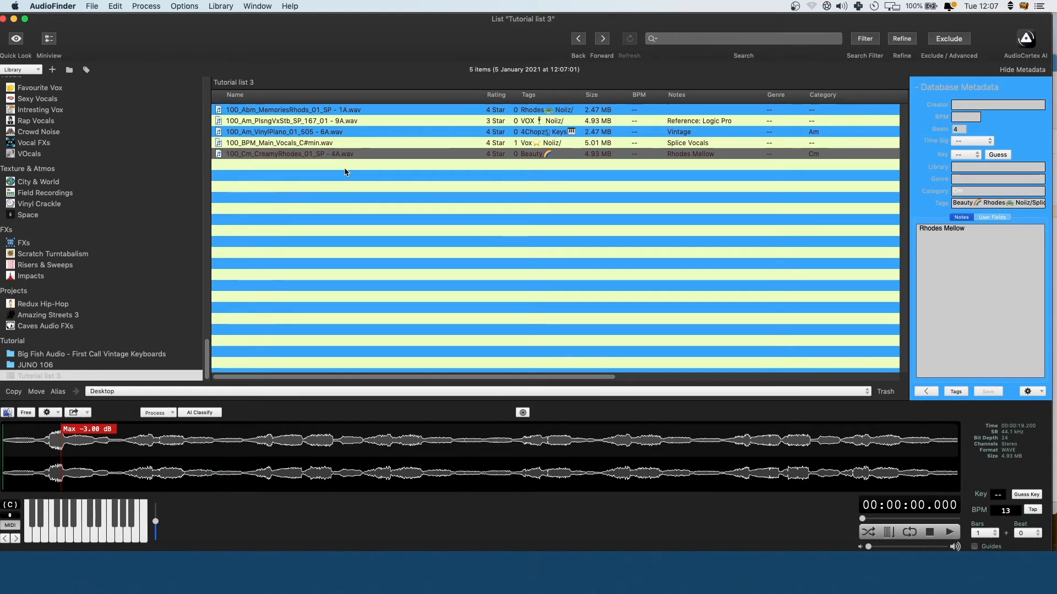
pyautogui.press('Up')
pyautogui.press('Up')
pyautogui.press('Up')
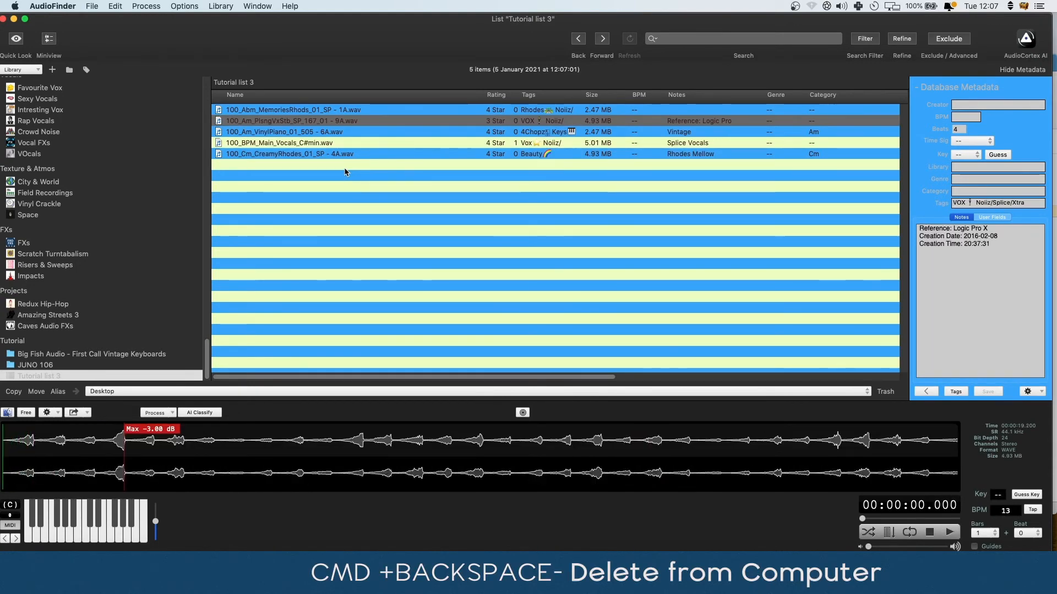
# Start moving 100_Am_PlsngVxStb_SP_167_01 - 9A.wav to the computer's trash, and cancel the deletion.
pyautogui.press('super+BackSpace')
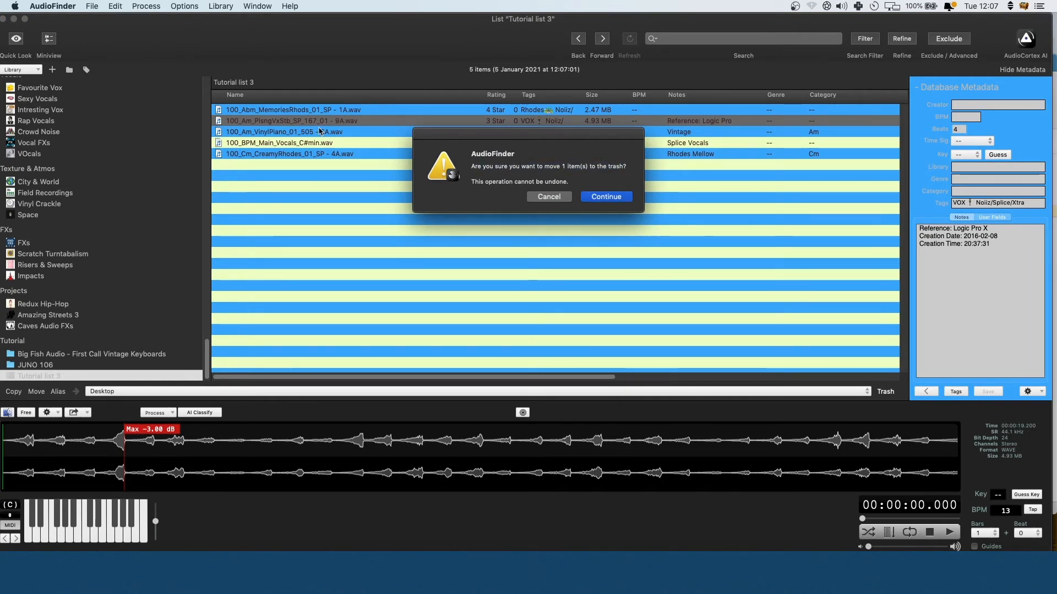
pyautogui.click(548, 197)
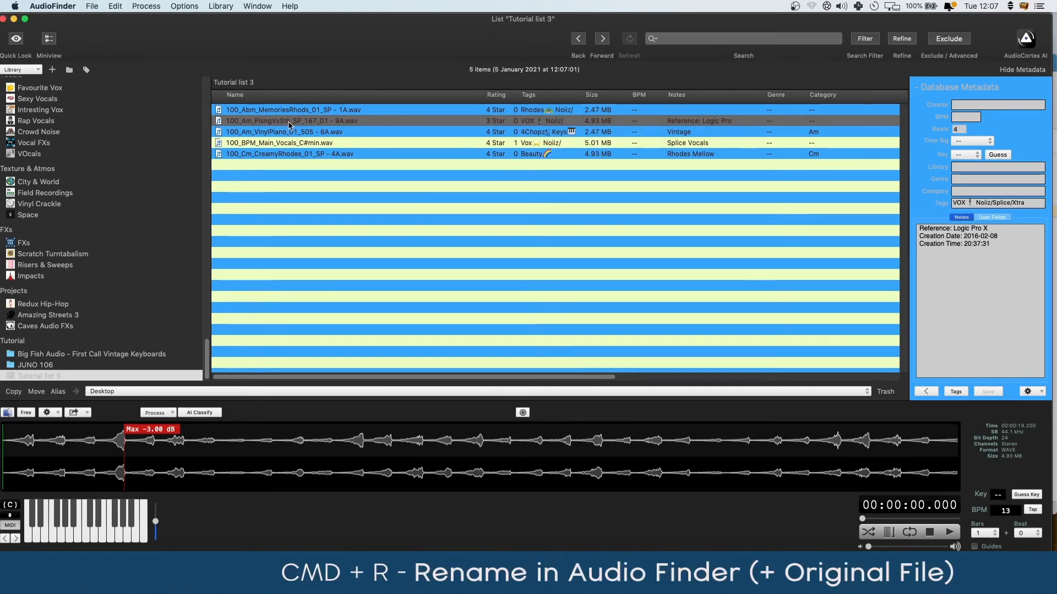
# Open the name of 100_Am_PlsngVxStb_SP_167_01 - 9A.wav for renaming, leave the edit, and stop the playback of the sample below.
pyautogui.press('super+r')
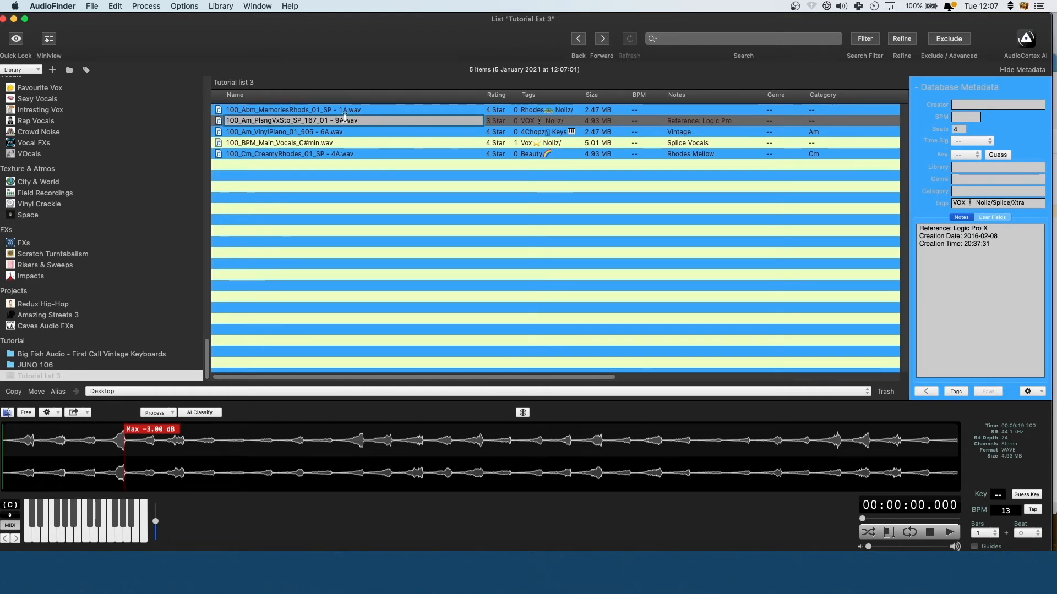
pyautogui.moveTo(345, 120); pyautogui.dragTo(226, 120)
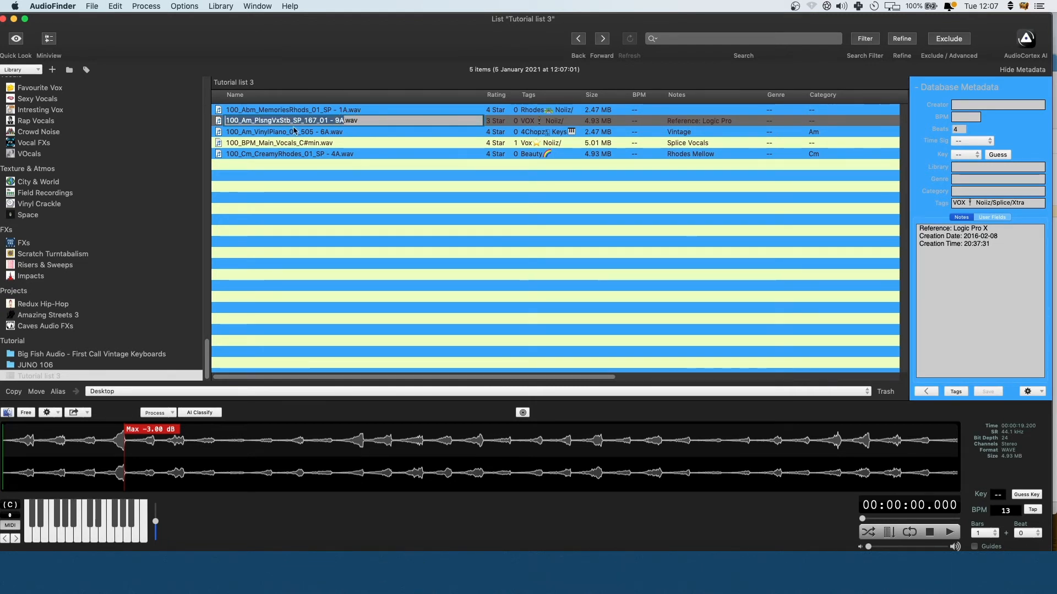
pyautogui.click(332, 132)
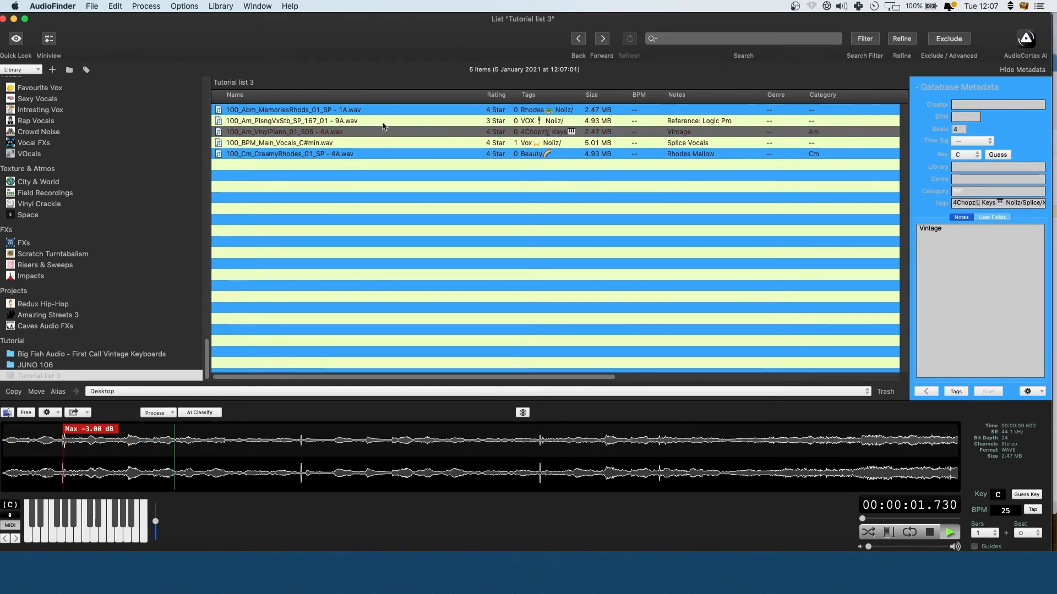
pyautogui.press('space')
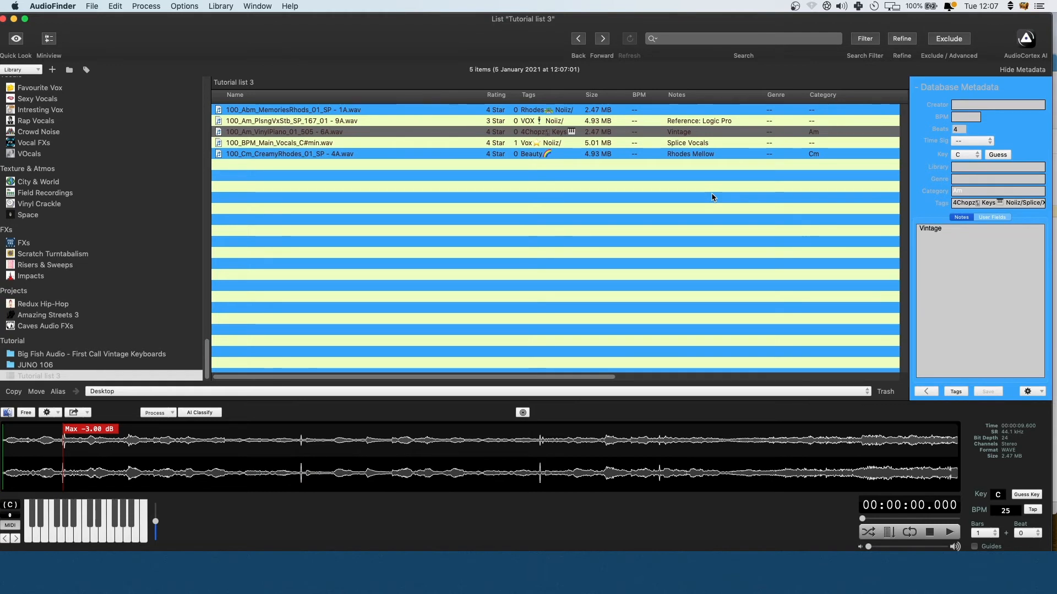
# Open AudioCortex AI and move its window lower over the Tutorial list 3 sample list.
pyautogui.scroll(10, 84, 218)
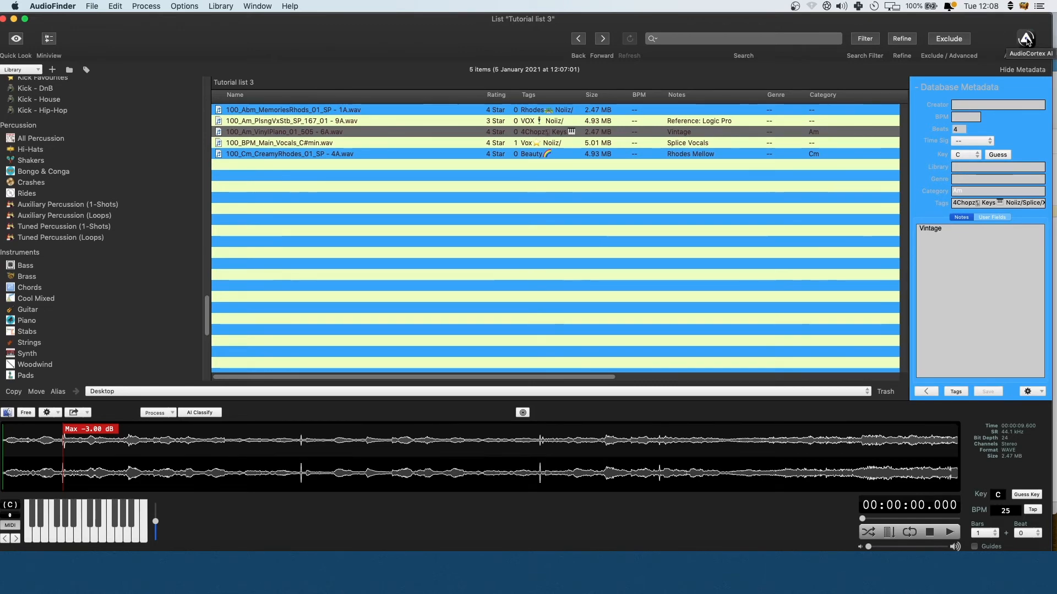
pyautogui.click(1026, 39)
pyautogui.press('BackSpace')
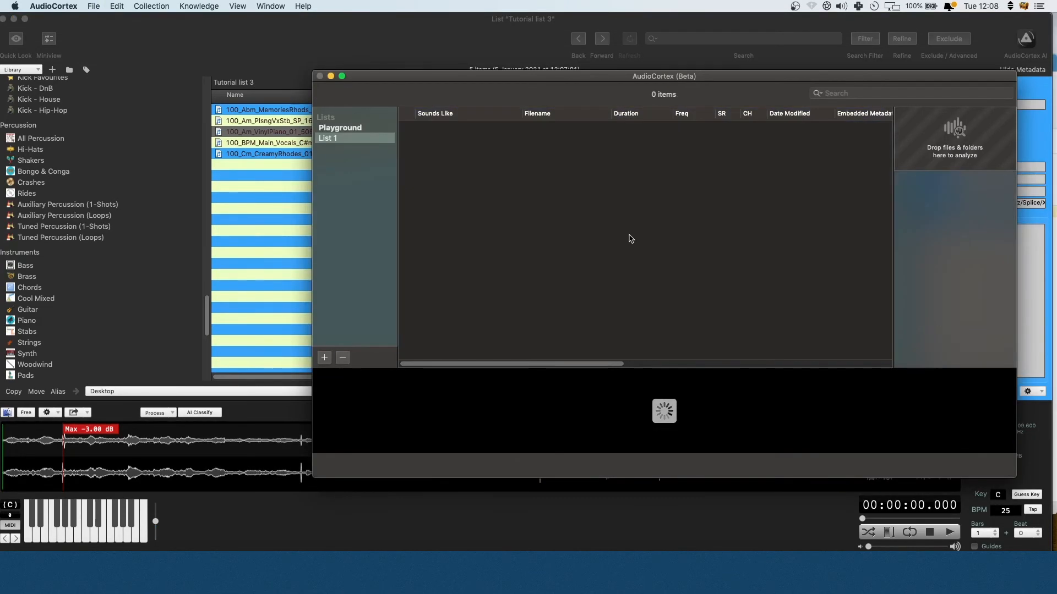
pyautogui.moveTo(702, 77); pyautogui.dragTo(694, 172)
# Return to AudioFinder and open the Favorites Bin from the Bin section of the sidebar.
pyautogui.scroll(-10, 101, 173)
pyautogui.scroll(15, 101, 172)
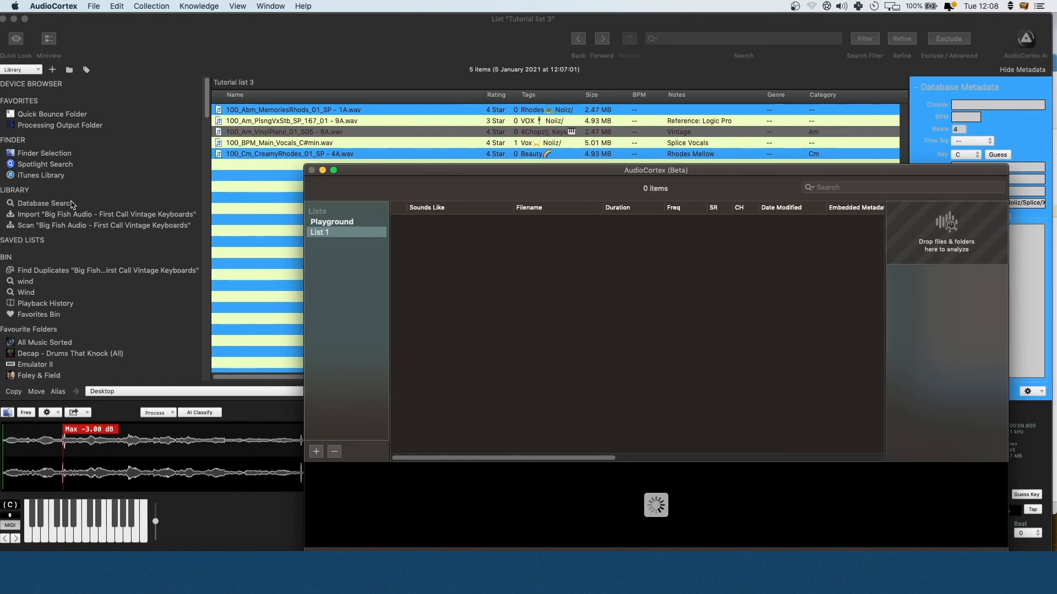
pyautogui.click(64, 316)
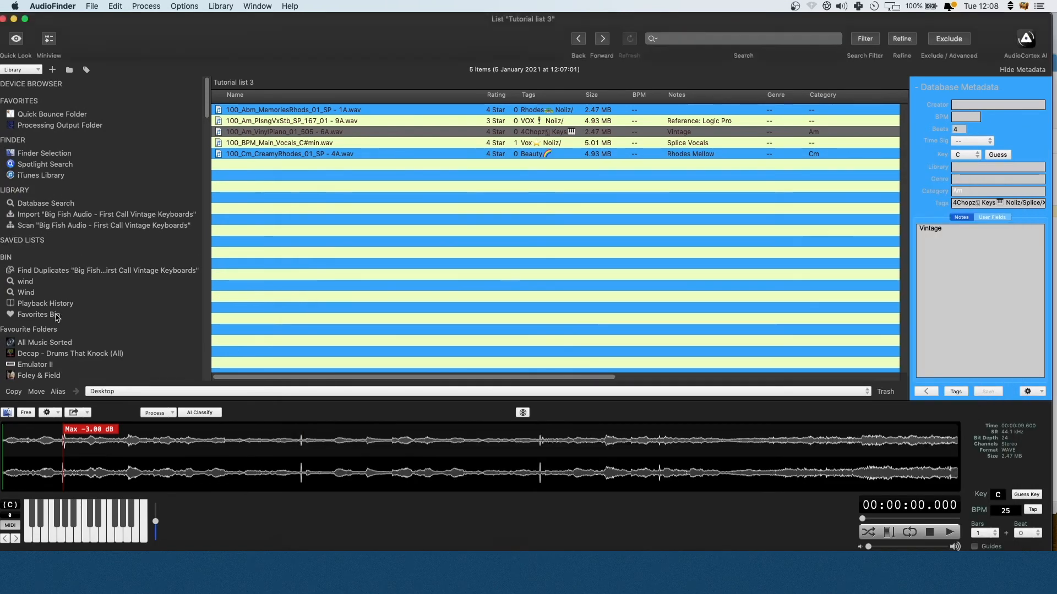
pyautogui.click(58, 315)
# Switch to Finder and try to add the 2600 BASSICS folder and its WAV samples to the Favorites Bin.
pyautogui.click(43, 566)
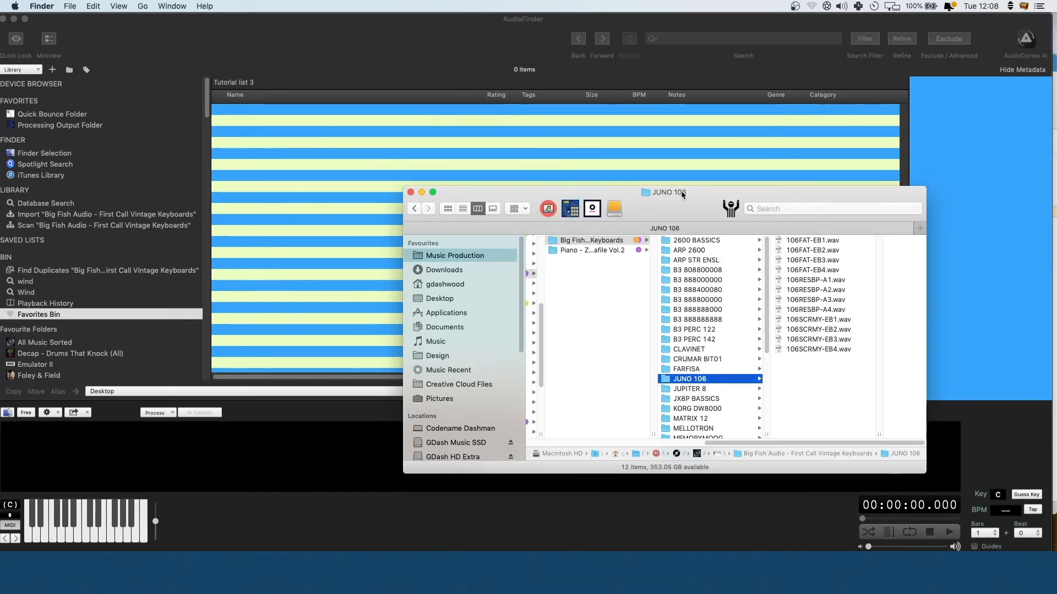
pyautogui.moveTo(687, 221); pyautogui.dragTo(425, 170)
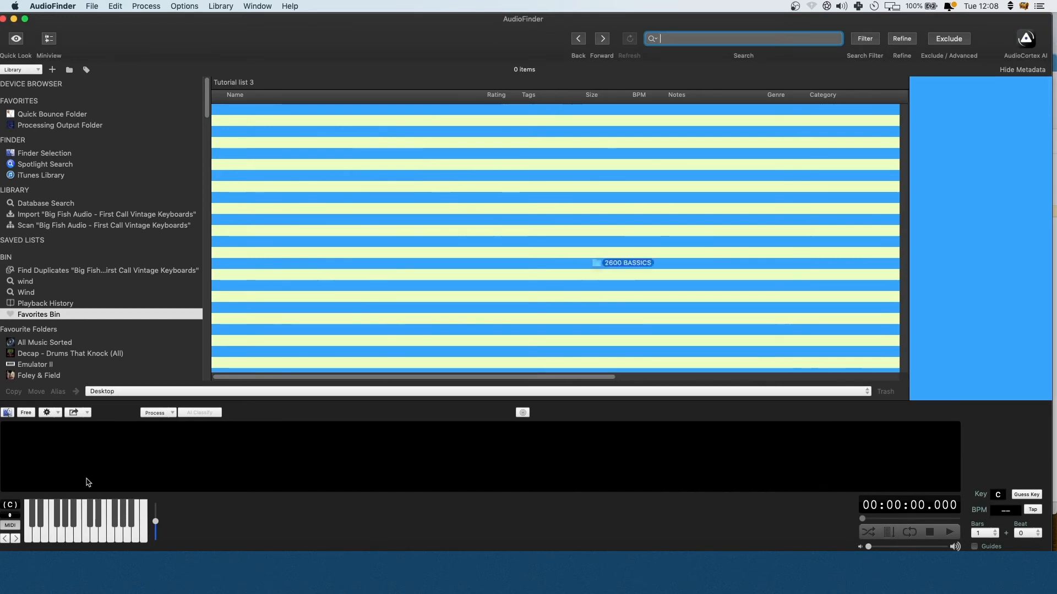
pyautogui.click(42, 573)
pyautogui.click(670, 284)
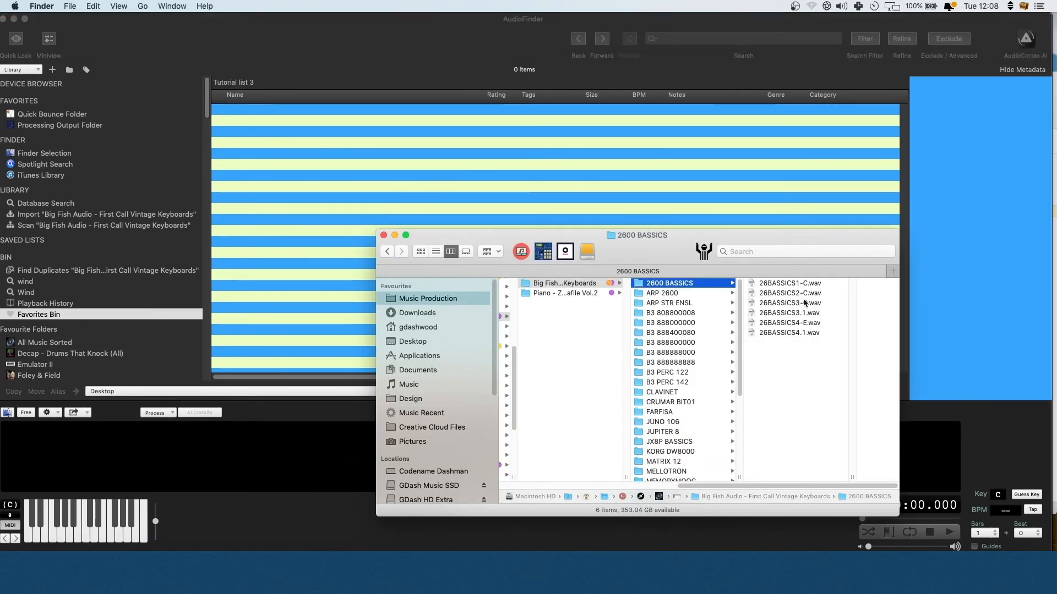
pyautogui.click(792, 285)
pyautogui.press('super+a')
pyautogui.moveTo(714, 306); pyautogui.dragTo(527, 136)
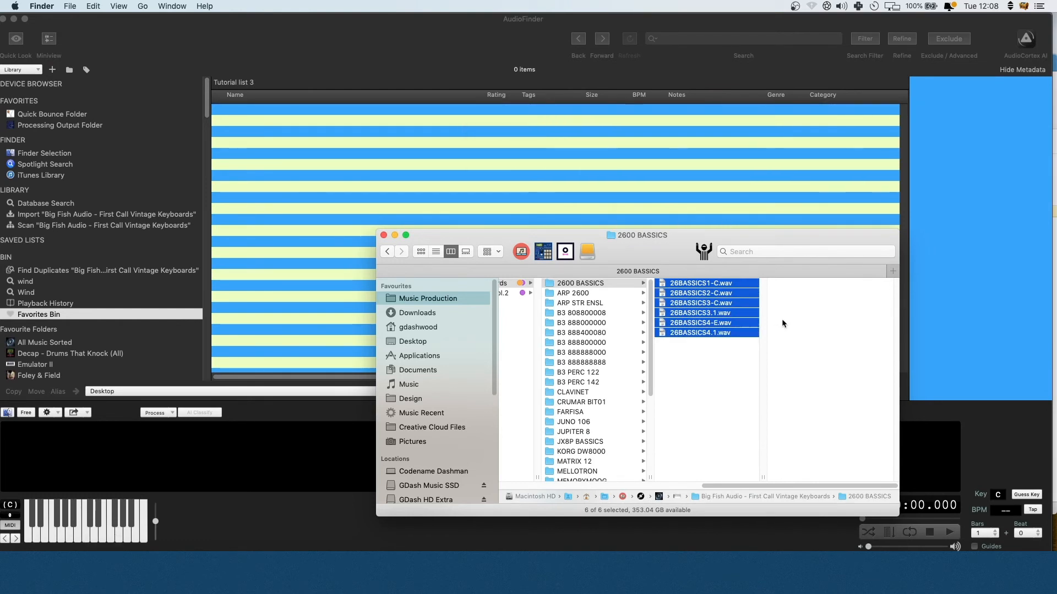
pyautogui.click(755, 570)
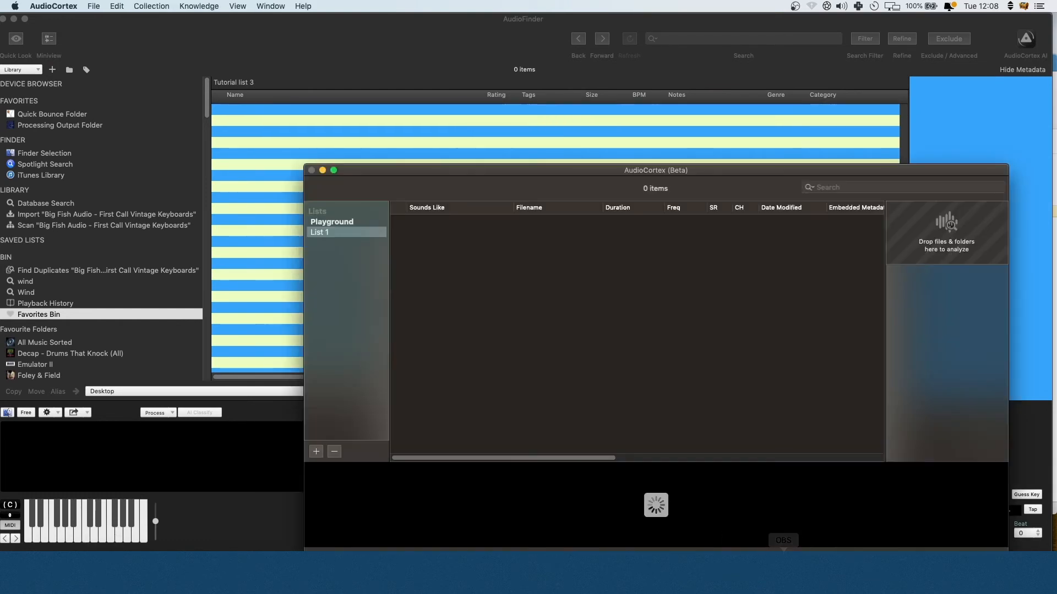
pyautogui.moveTo(811, 169); pyautogui.dragTo(595, 83)
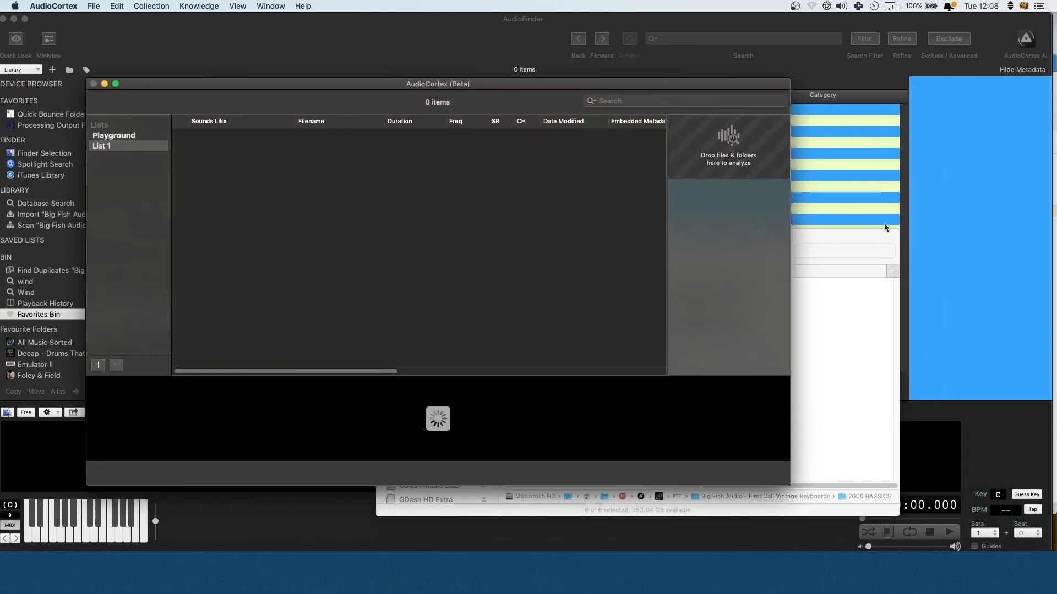
pyautogui.click(944, 259)
pyautogui.click(731, 310)
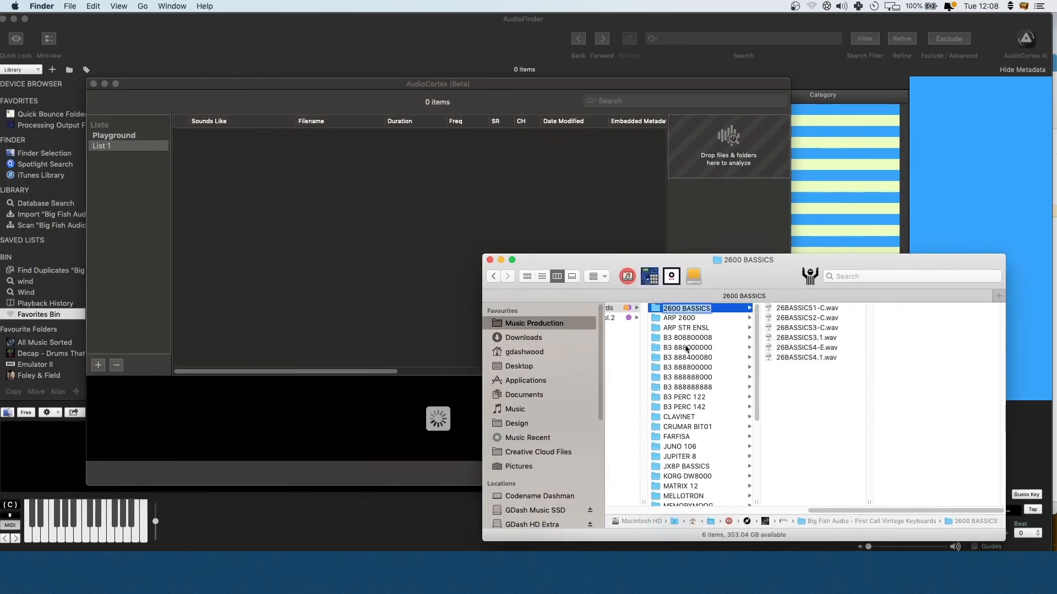
pyautogui.keyDown('shift'); pyautogui.click(726, 346); pyautogui.keyUp('shift')
pyautogui.moveTo(726, 342); pyautogui.dragTo(726, 155)
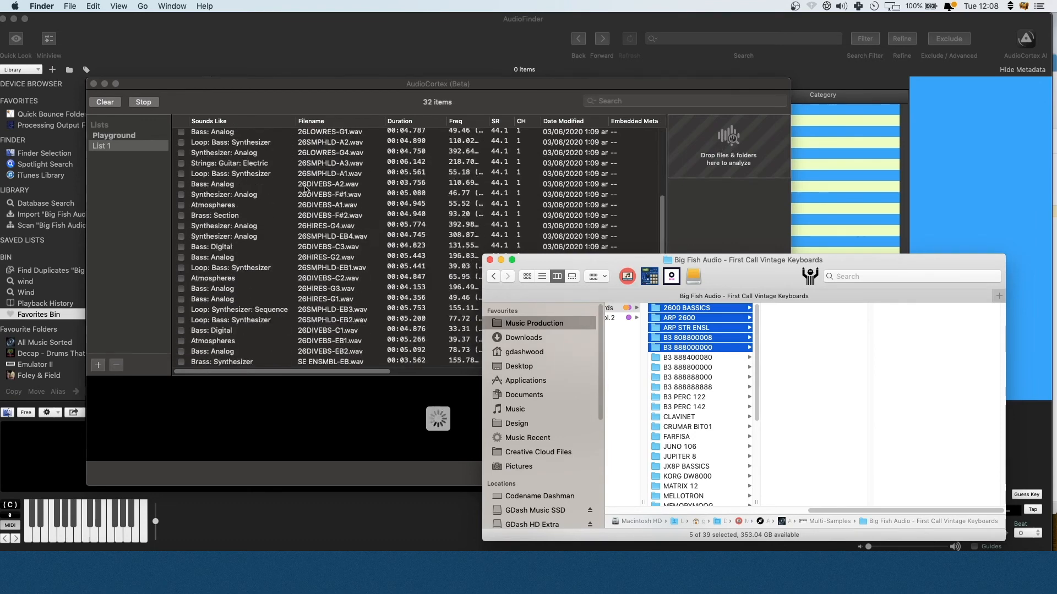
# Select all the analysed samples in AudioCortex's List 1 and add them to AudioFinder's Favorites Bin.
pyautogui.click(463, 97)
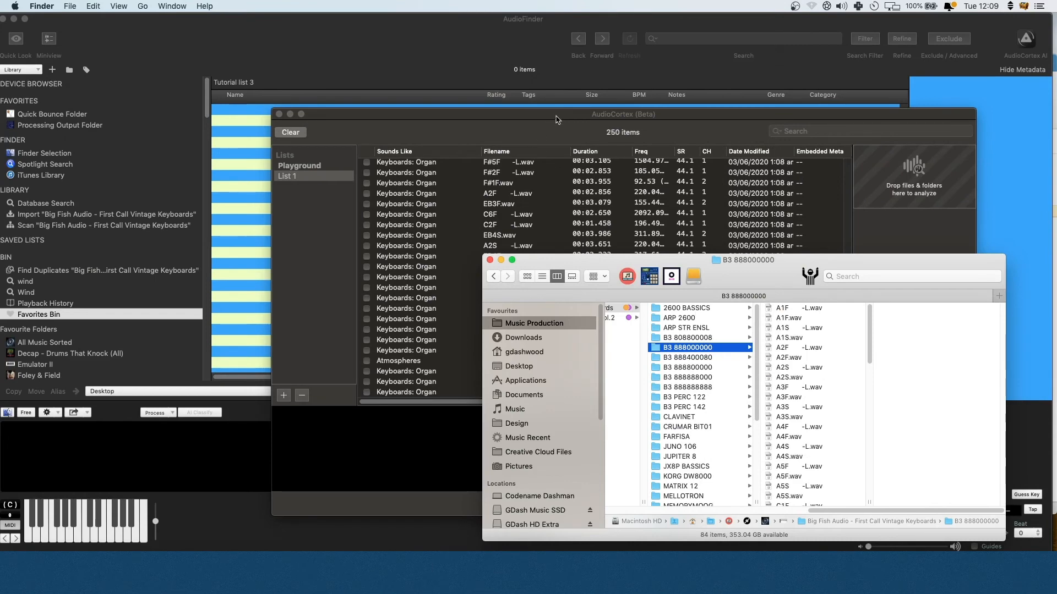
pyautogui.click(555, 120)
pyautogui.click(439, 205)
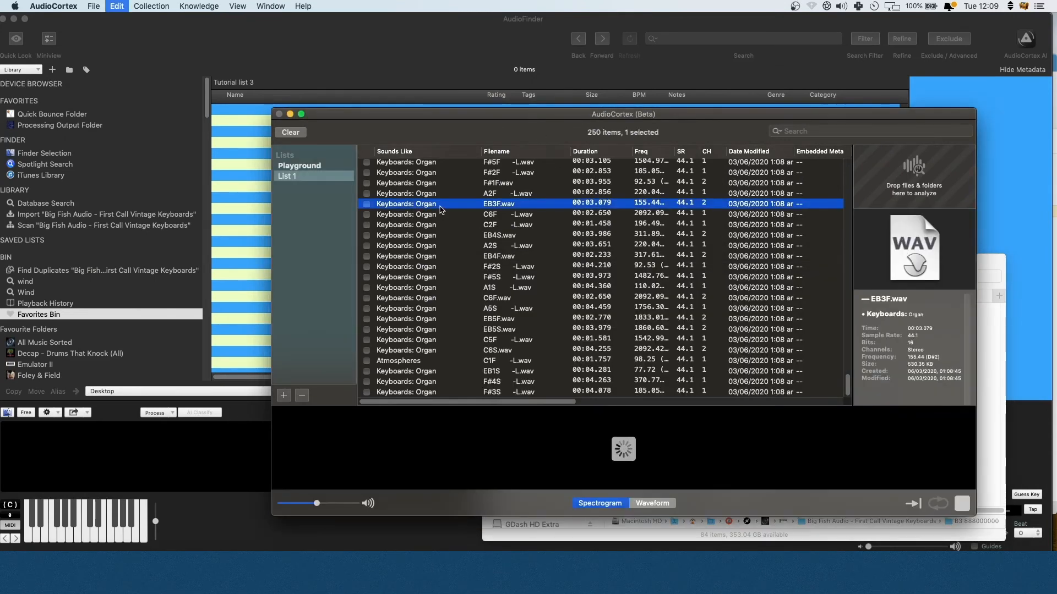
pyautogui.press('super+a')
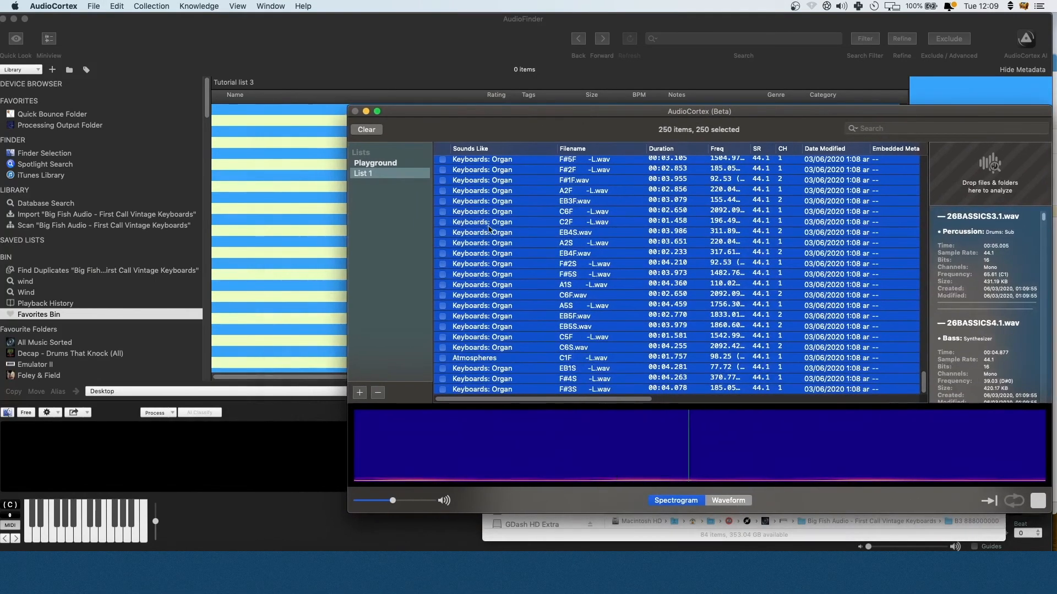
pyautogui.moveTo(292, 205); pyautogui.dragTo(262, 191)
pyautogui.click(293, 164)
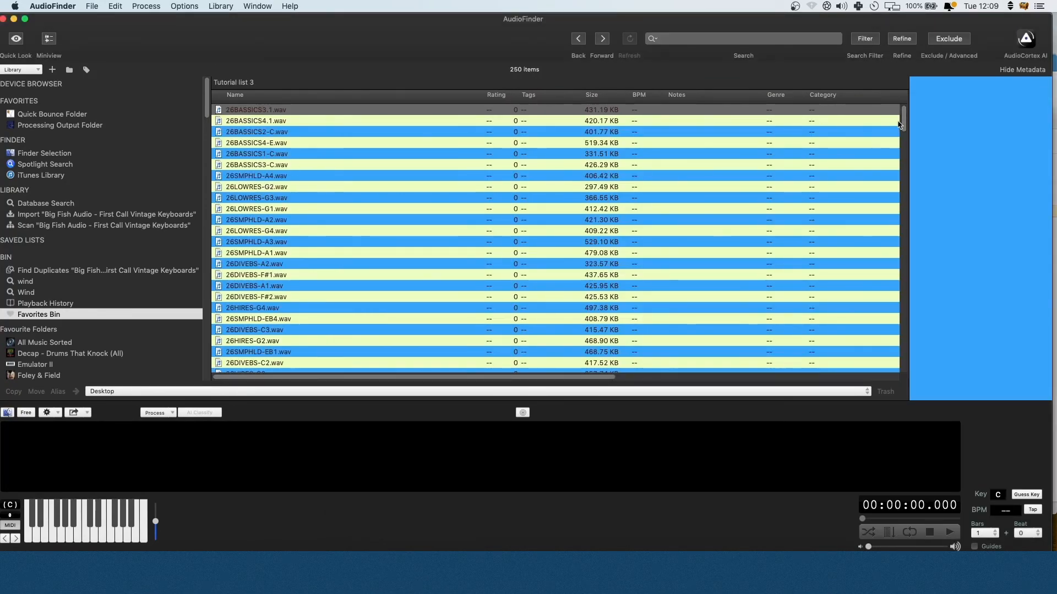
# Clear all the imported samples from the Favorites Bin.
pyautogui.moveTo(906, 120)
pyautogui.mouseDown()
pyautogui.moveTo(884, 370)
pyautogui.moveTo(916, 113)
pyautogui.mouseUp()
pyautogui.click(476, 207)
pyautogui.press('super+a')
pyautogui.press('Delete')
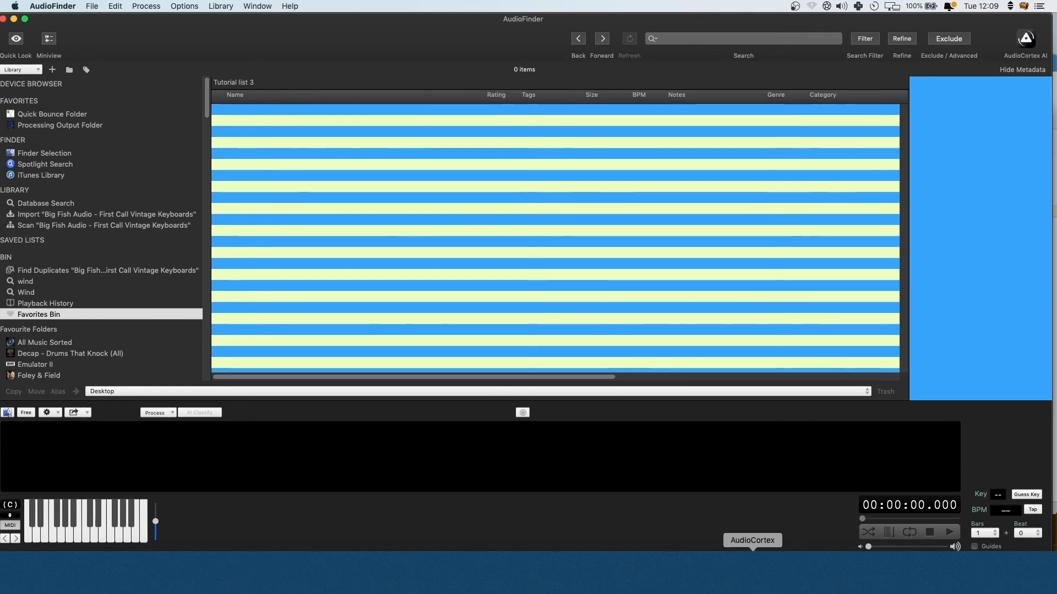
# Switch back to AudioCortex and sort the analysed samples by Sounds Like.
pyautogui.click(755, 572)
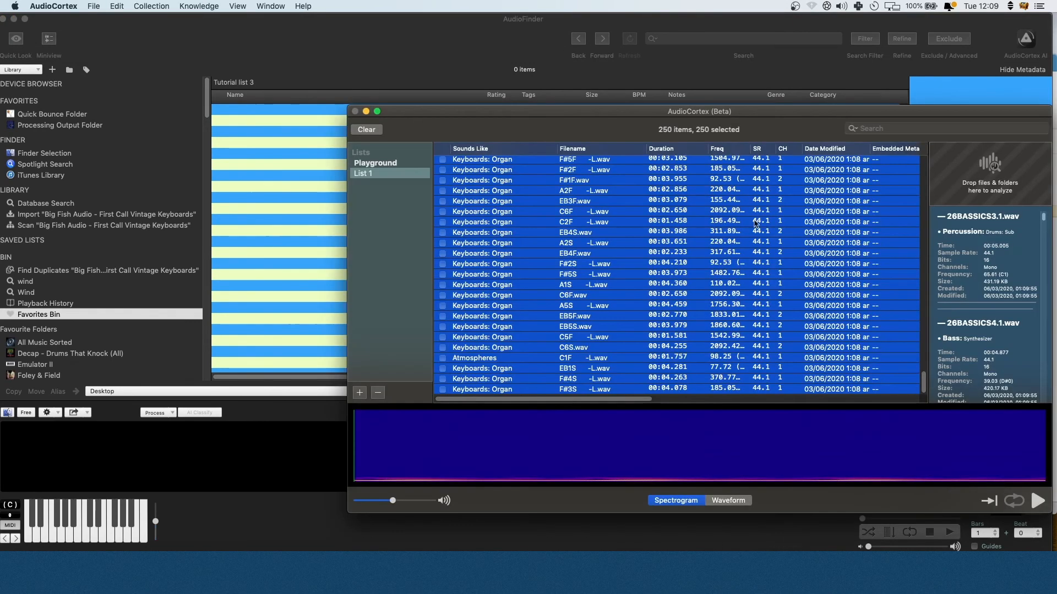
pyautogui.click(481, 158)
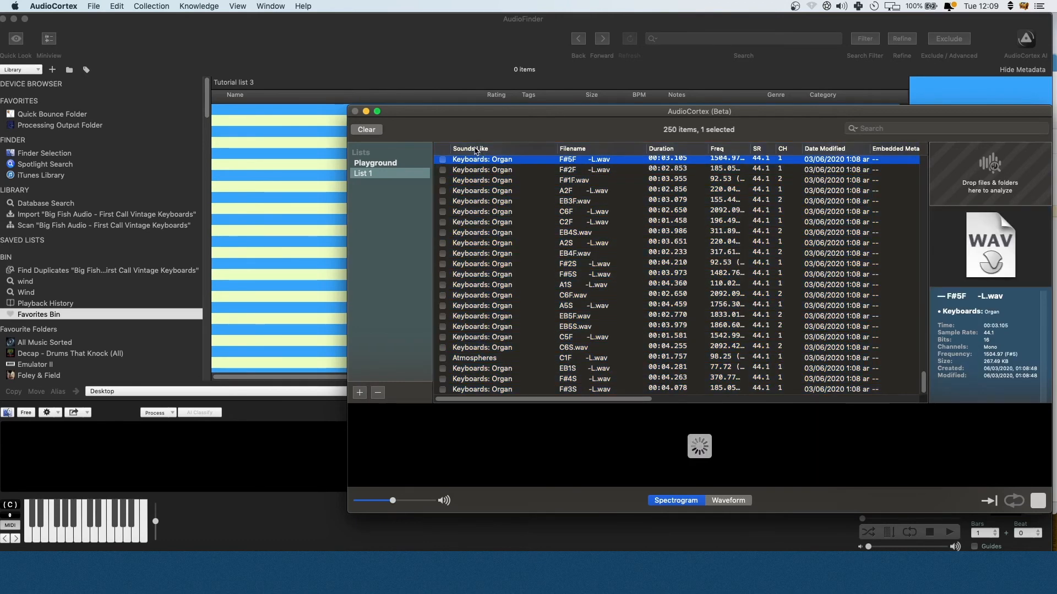
pyautogui.scroll(3, 489, 171)
pyautogui.scroll(10, 484, 168)
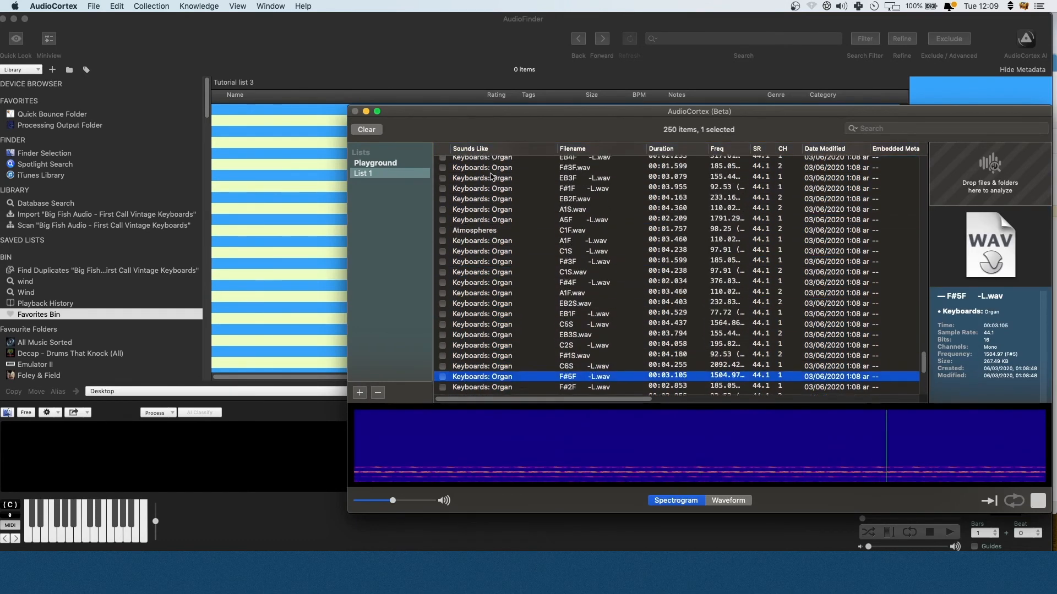
pyautogui.click(465, 153)
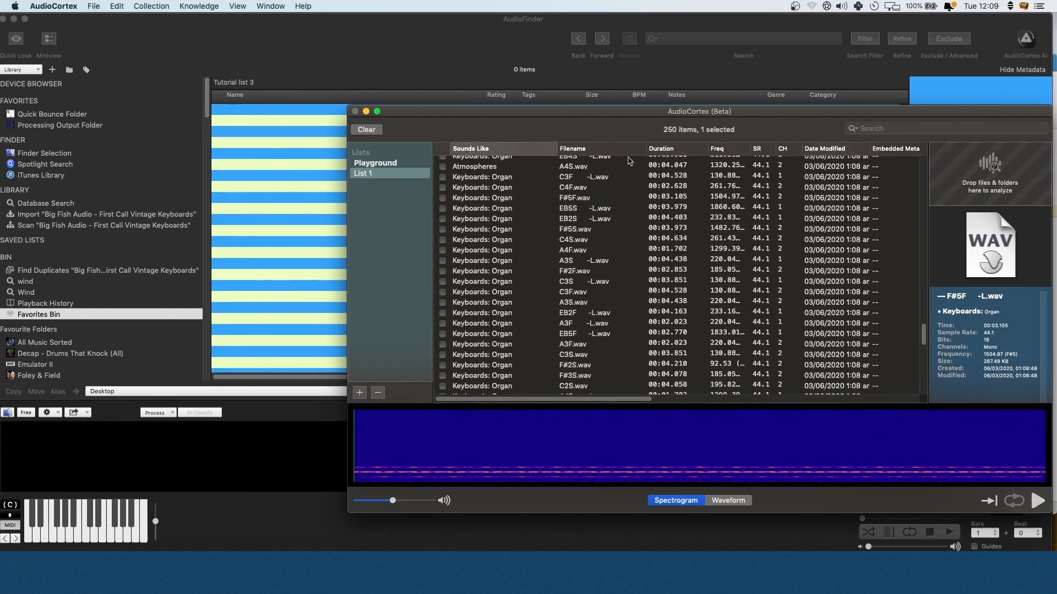
# Select all Keyboards: Organ samples, from A5F.wav through F#3S -L.wav, and add them to AudioFinder's Favorites Bin.
pyautogui.moveTo(923, 335); pyautogui.dragTo(926, 413)
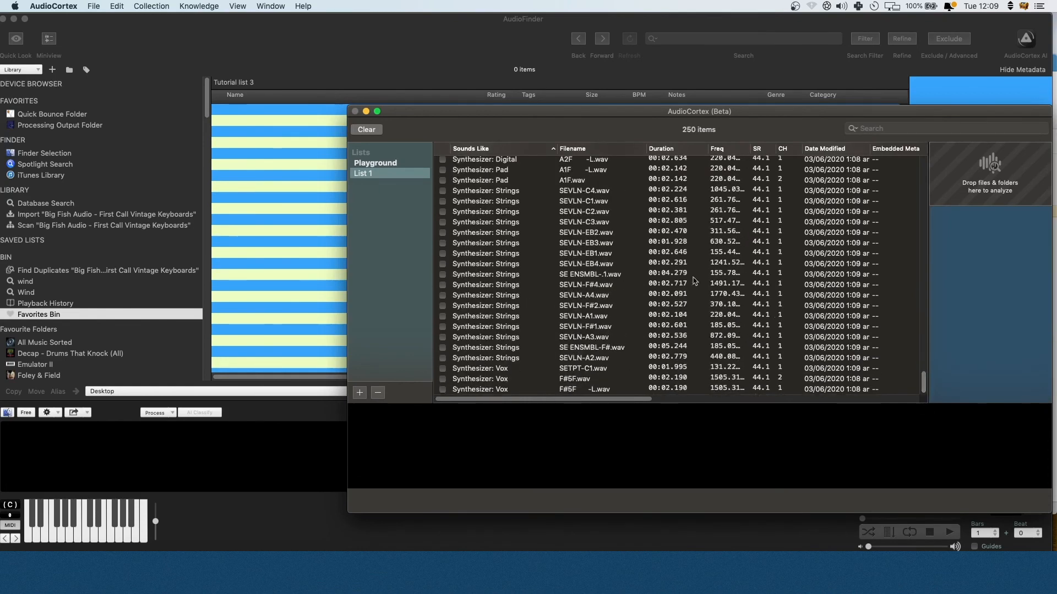
pyautogui.scroll(10, 694, 281)
pyautogui.click(798, 315)
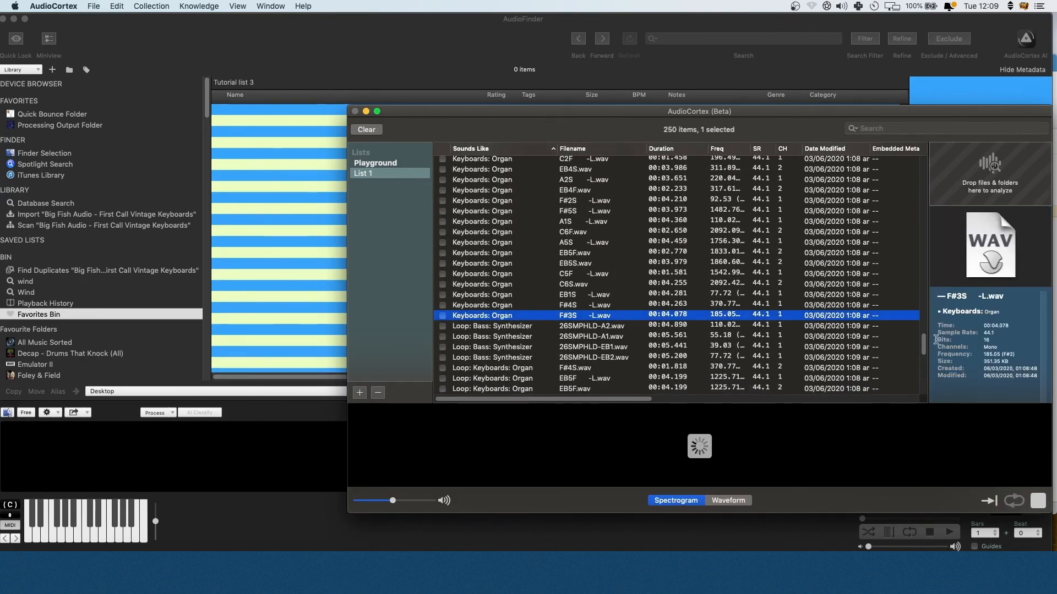
pyautogui.moveTo(923, 346); pyautogui.dragTo(923, 209)
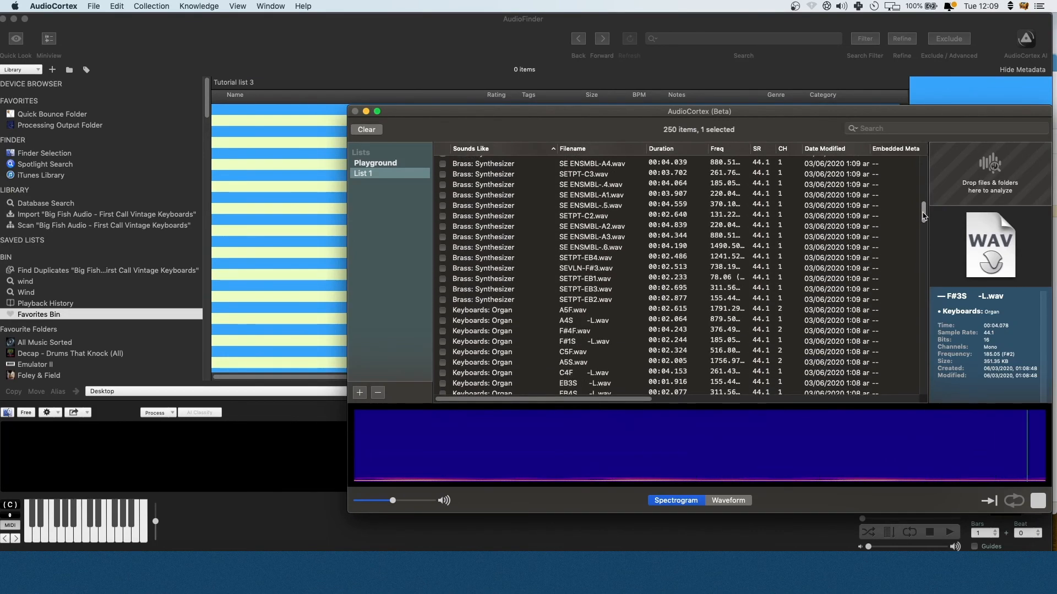
pyautogui.keyDown('shift'); pyautogui.click(502, 314); pyautogui.keyUp('shift')
pyautogui.moveTo(502, 314); pyautogui.dragTo(284, 215)
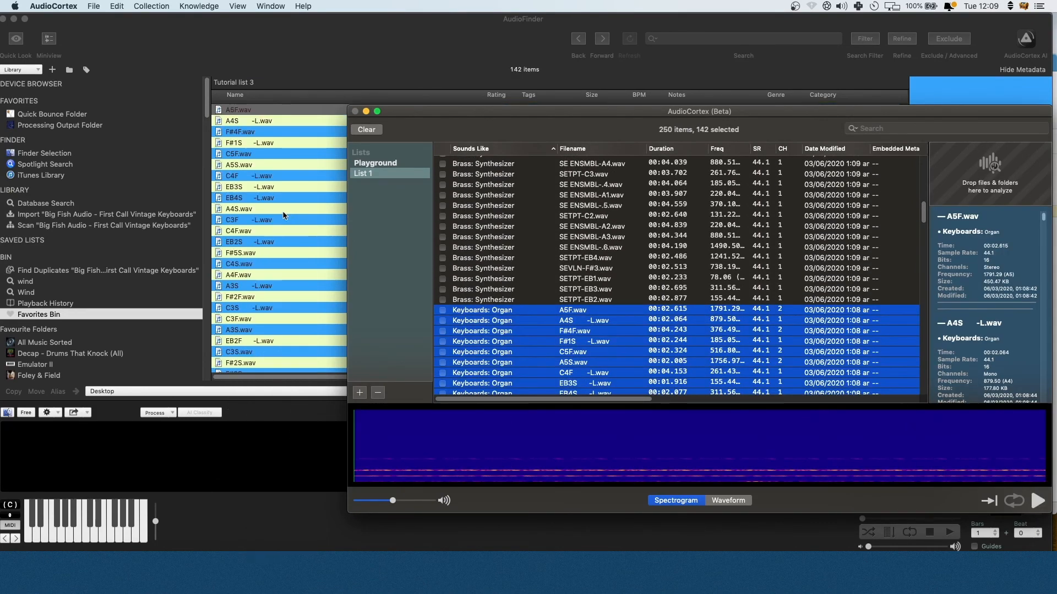
# Return to AudioFinder, look through the organ samples in the Favorites Bin, audition a few of them, and stop playback.
pyautogui.click(283, 215)
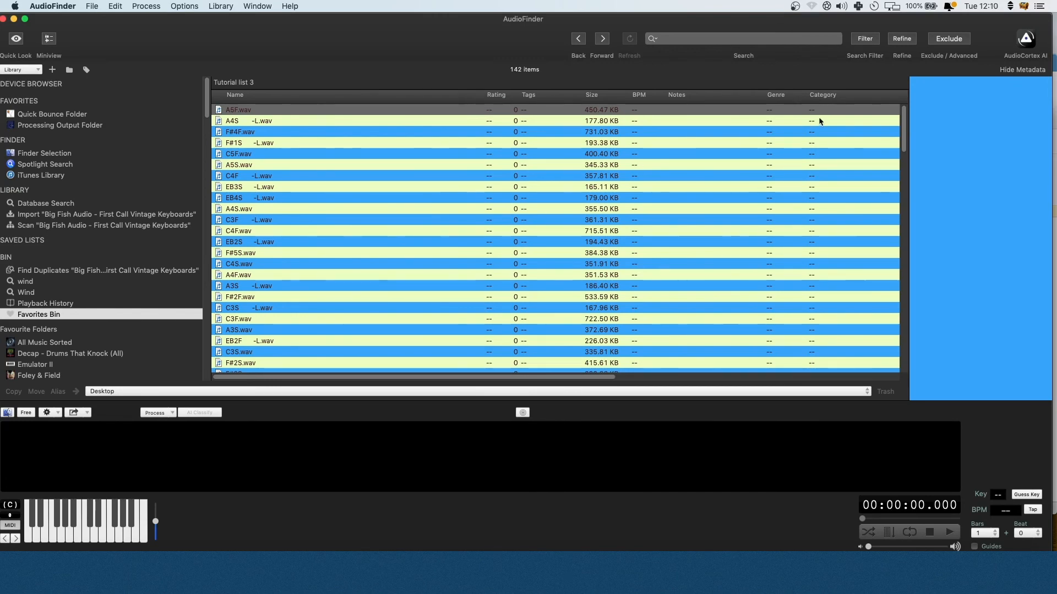
pyautogui.moveTo(901, 128); pyautogui.dragTo(868, 371)
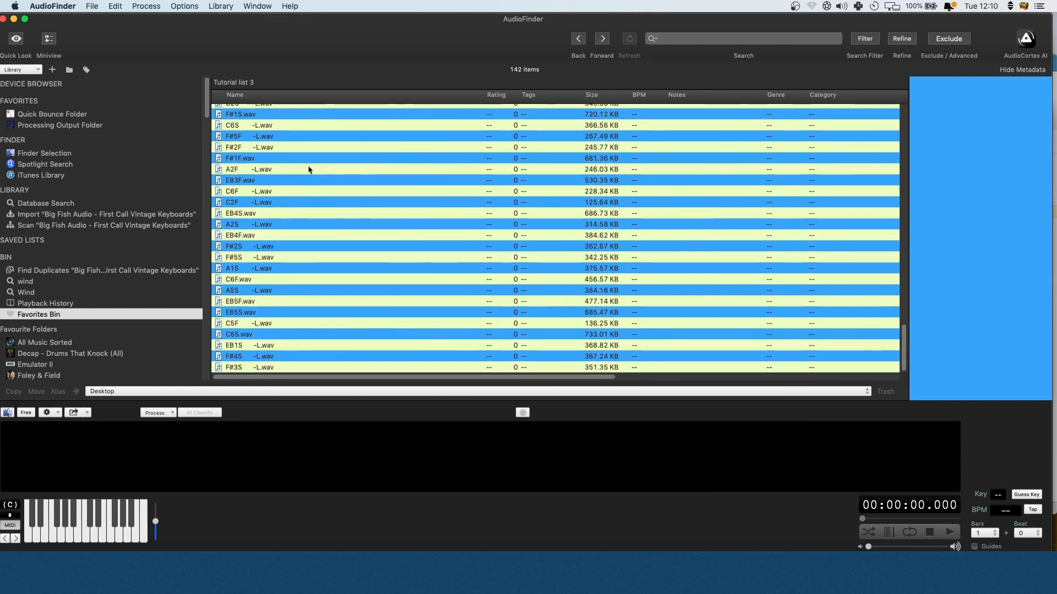
pyautogui.scroll(20, 316, 175)
pyautogui.click(331, 187)
pyautogui.click(334, 243)
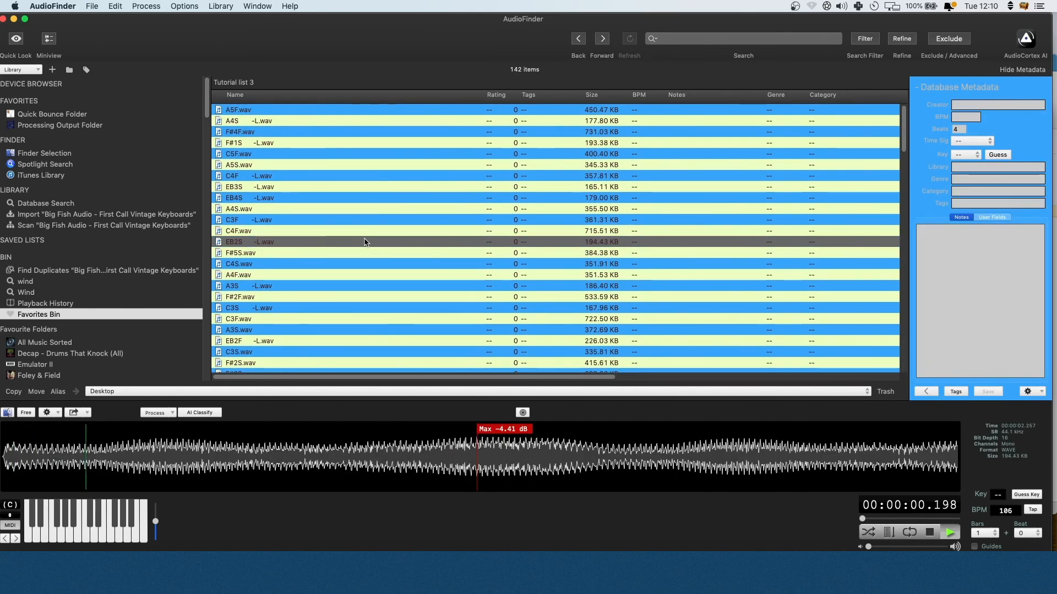
pyautogui.scroll(-5, 353, 253)
pyautogui.click(408, 262)
pyautogui.press('space')
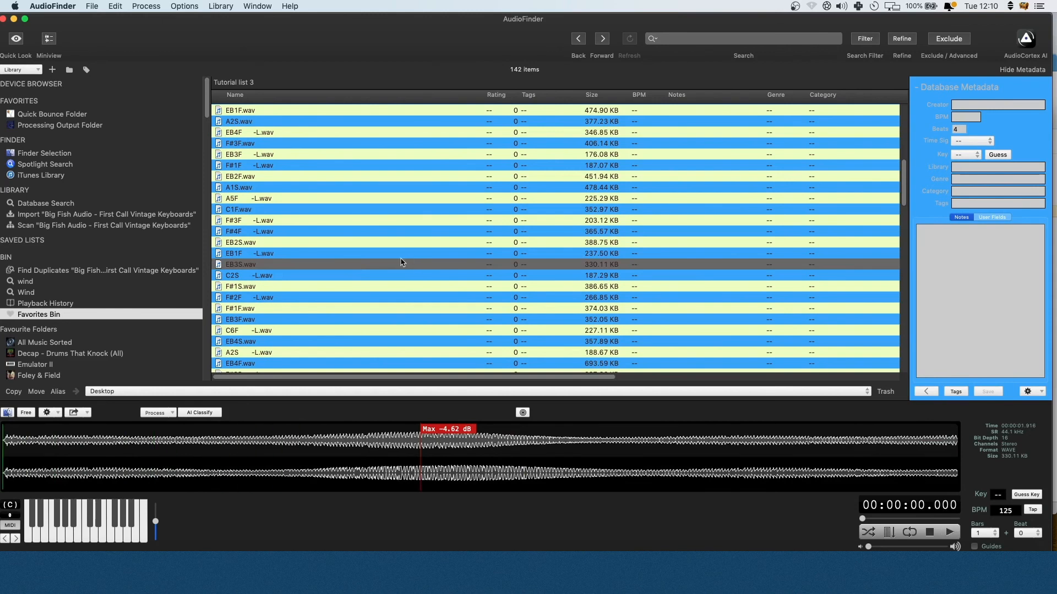
# Apply Tutorial_Tag to all samples in the Favorites Bin, check the Tags column, and return to the Database Metadata view.
pyautogui.press('super+a')
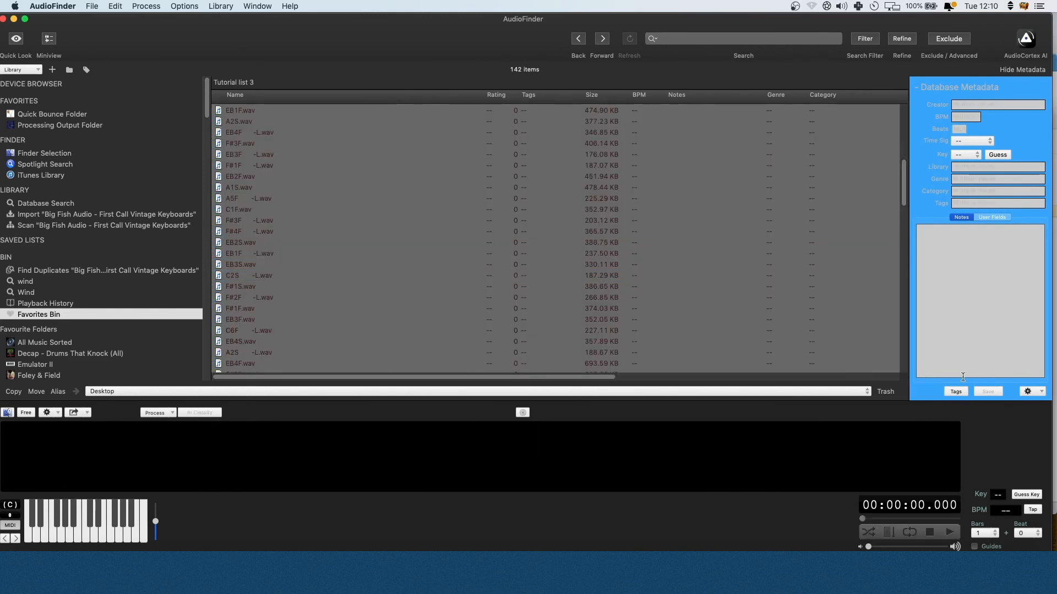
pyautogui.click(956, 391)
pyautogui.click(972, 100)
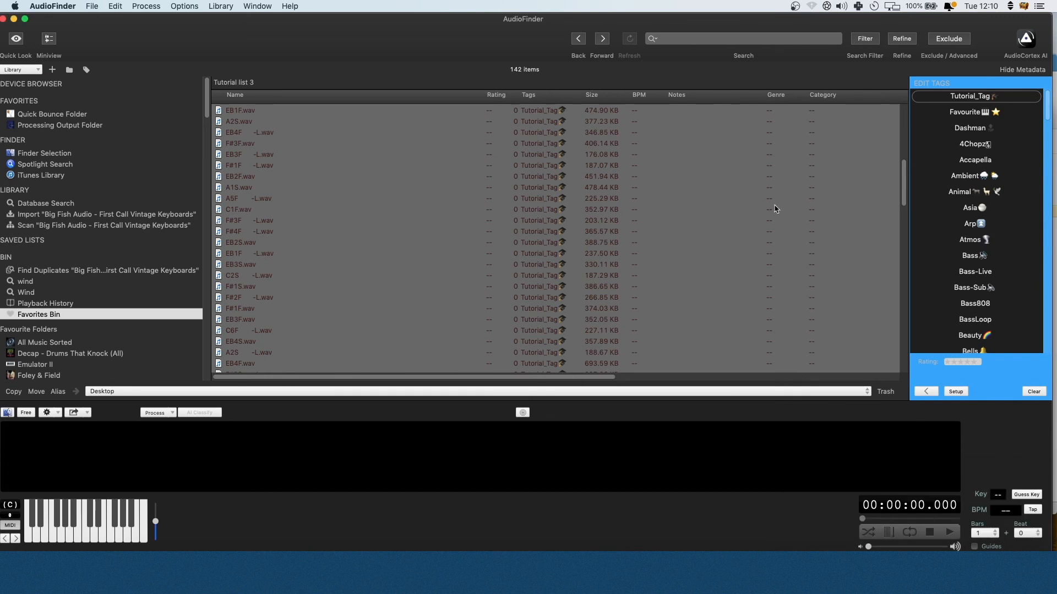
pyautogui.scroll(-10, 685, 239)
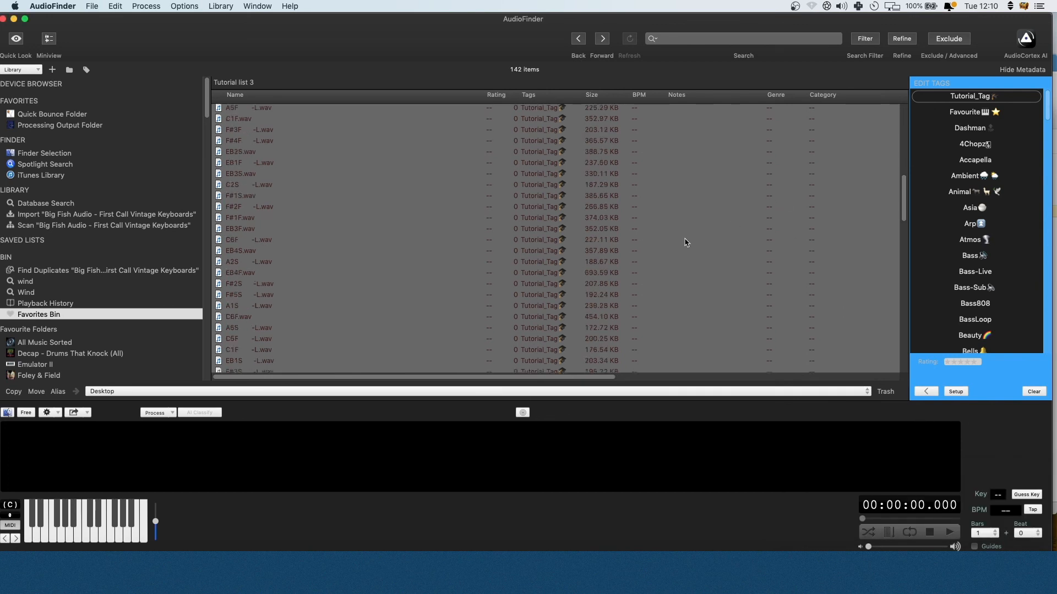
pyautogui.click(939, 391)
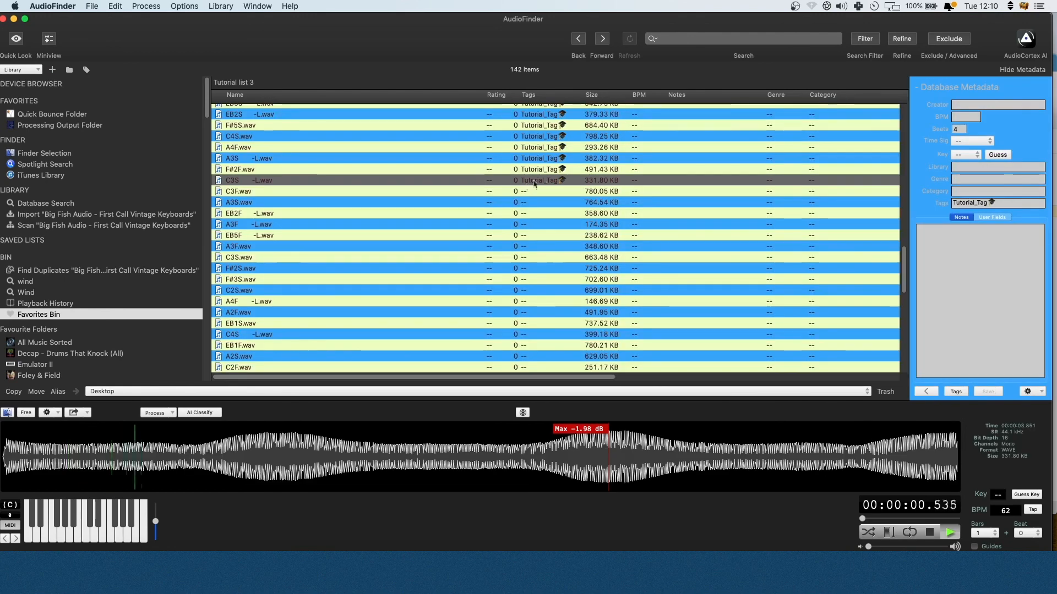
# Select the samples tagged Tutorial_Tag, from A5F.wav through the 331.80 KB C3S -L.wav, and switch to AudioCortex.
pyautogui.scroll(15, 559, 127)
pyautogui.press('super+a')
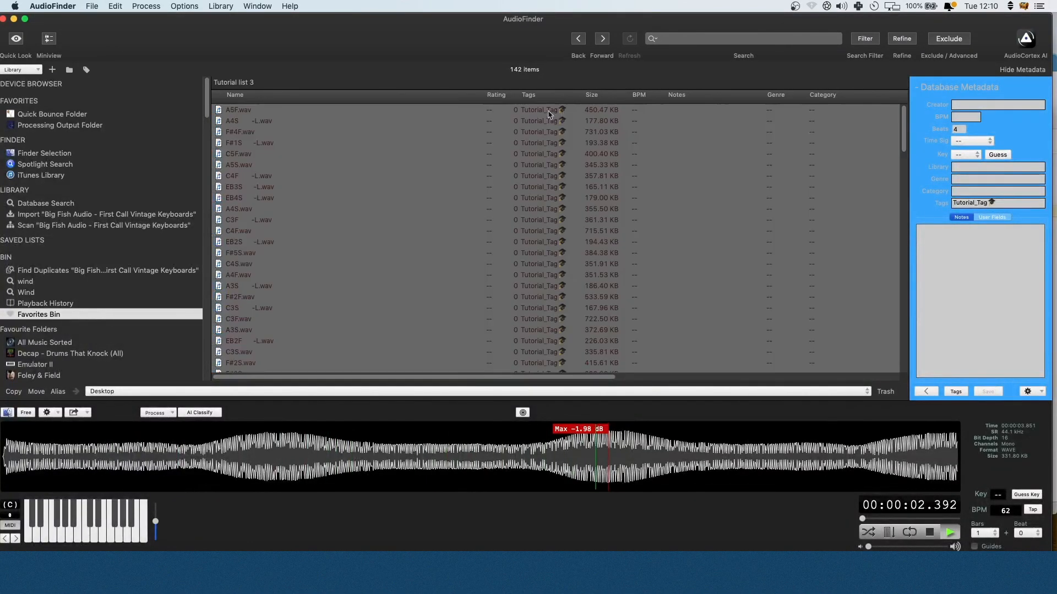
pyautogui.click(757, 570)
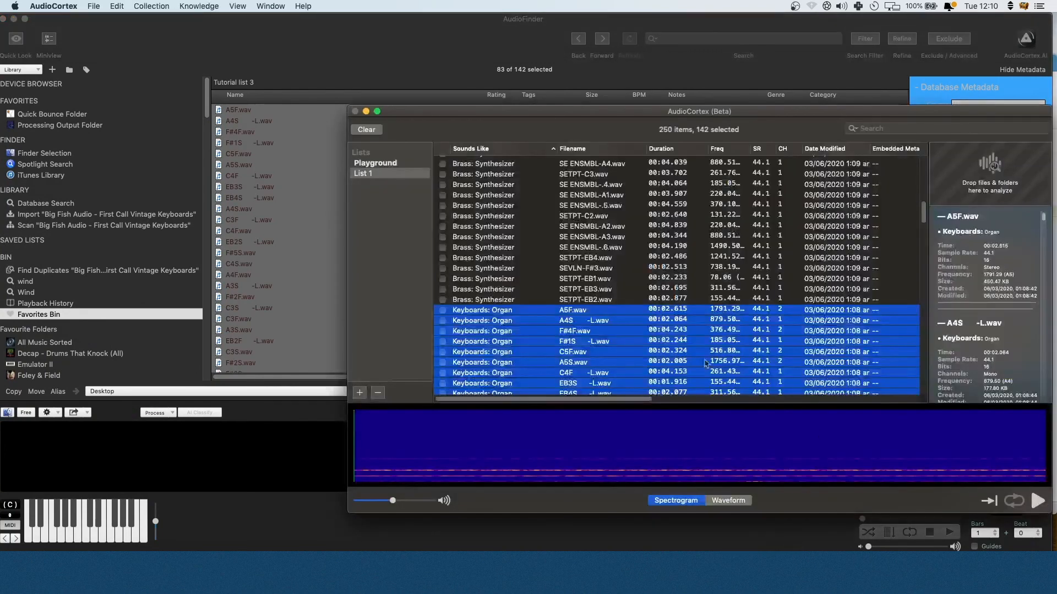